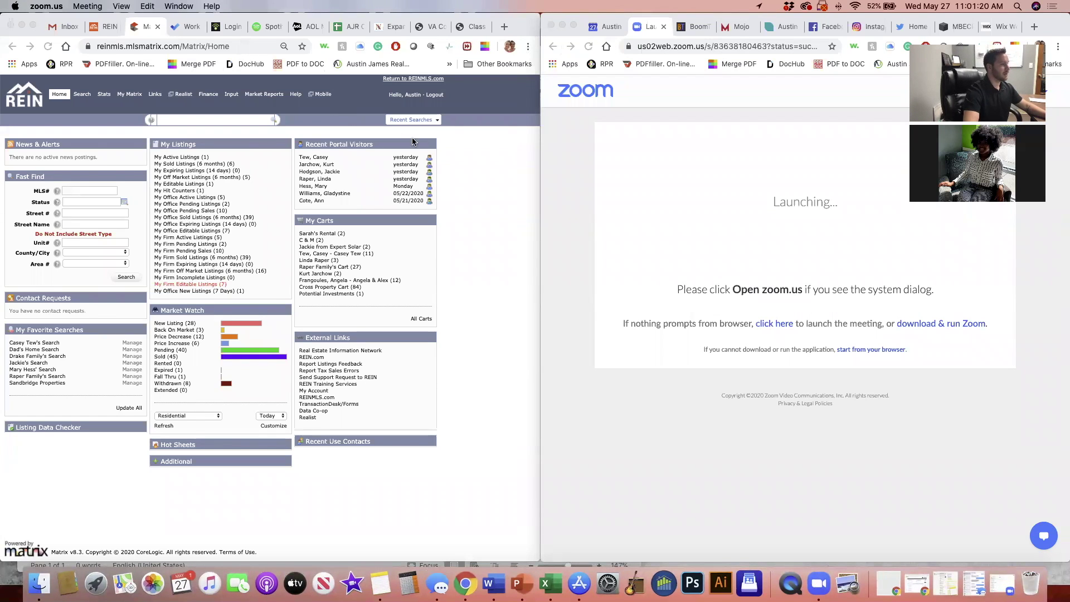
Open canva.com in a new browser tab and scroll down to the Instagram and Facebook Posts templates
left_click(450, 143)
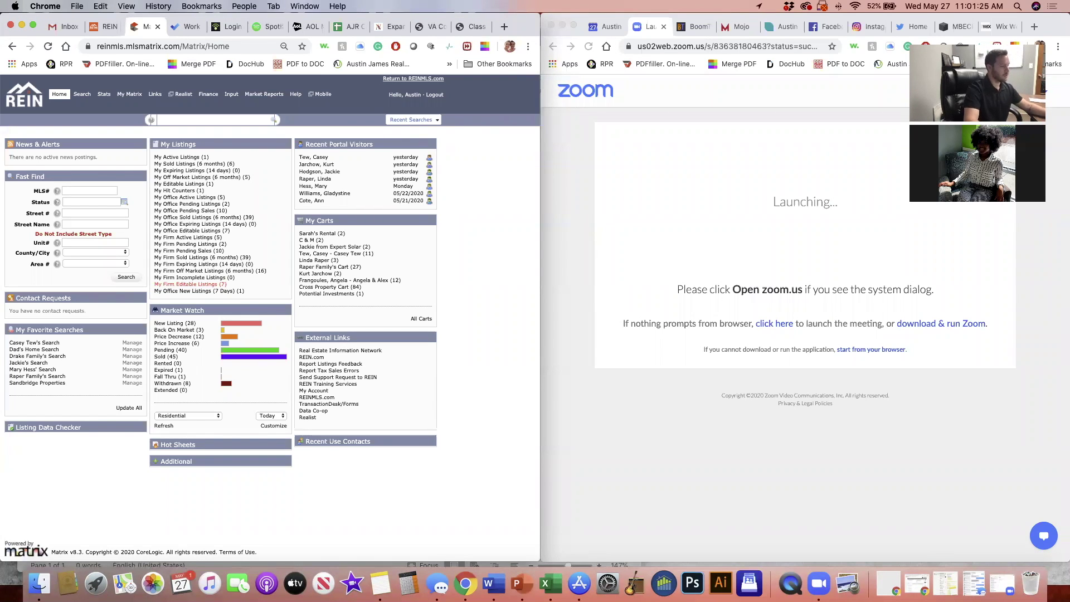
left_click(499, 31)
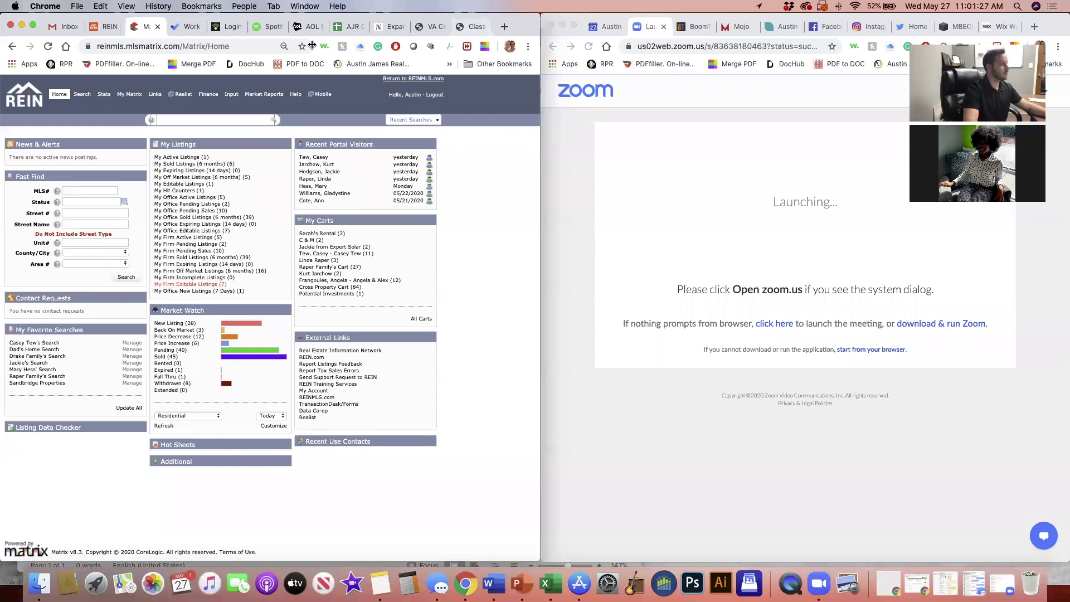
type("canva.com")
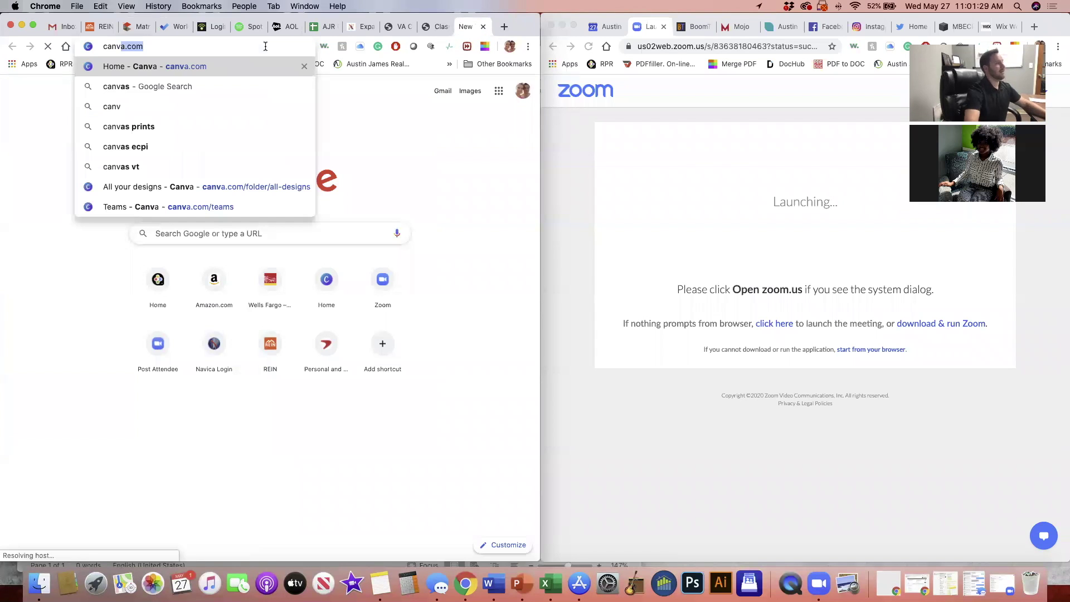
key("Return")
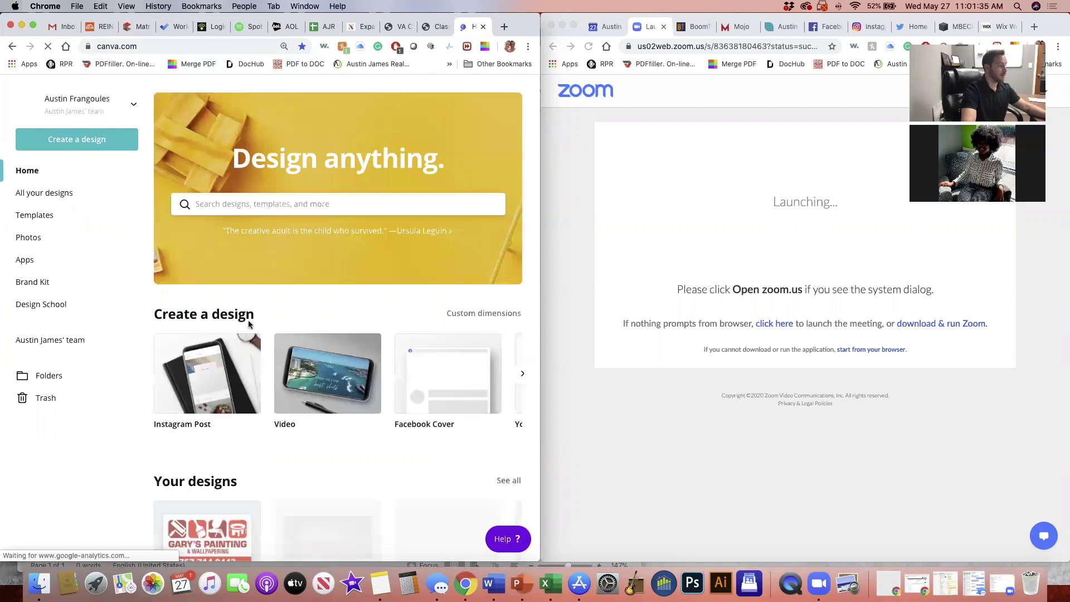
scroll(249, 332, "down", 1)
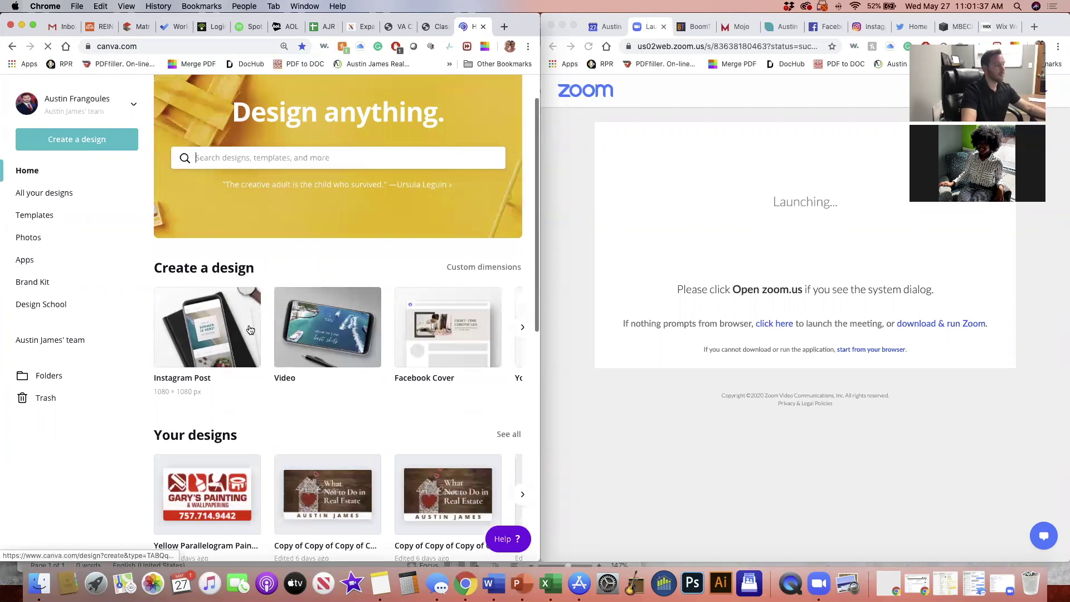
scroll(250, 329, "up", 1)
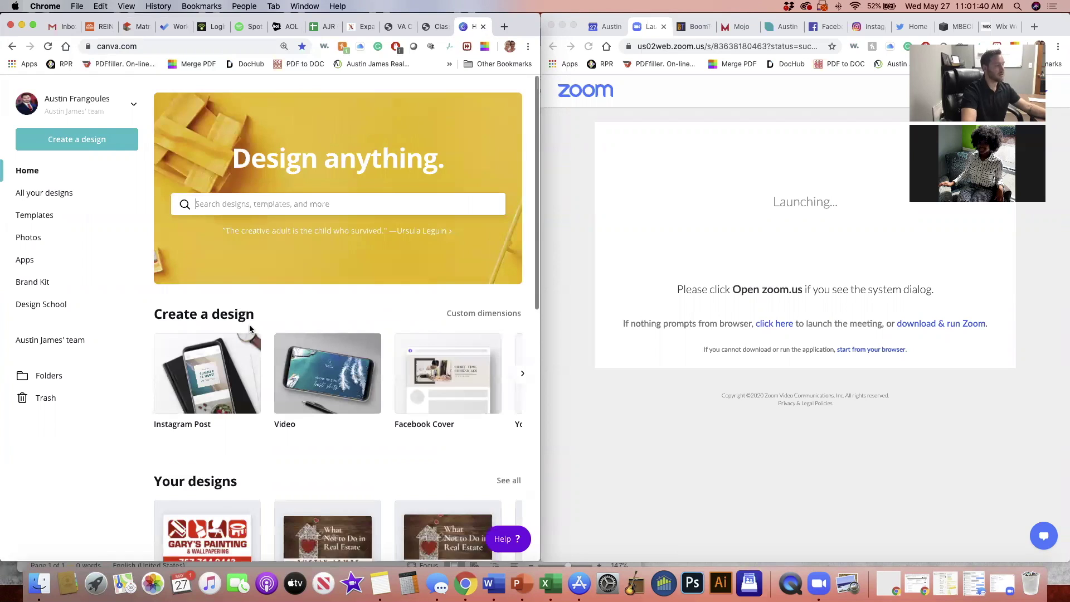
scroll(250, 329, "down", 1)
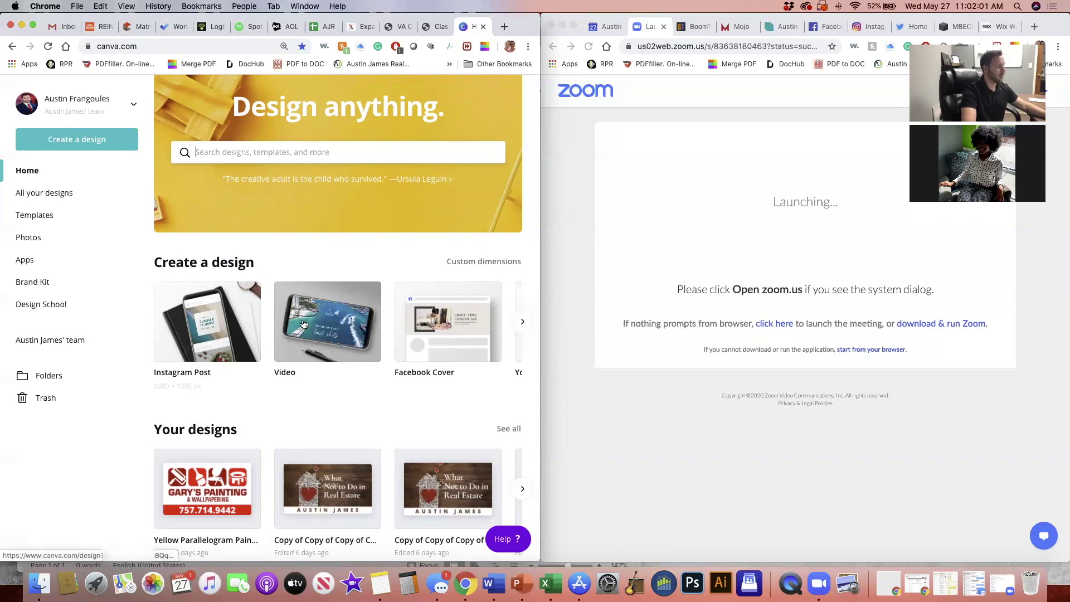
scroll(303, 323, "down", 6)
scroll(303, 319, "down", 2)
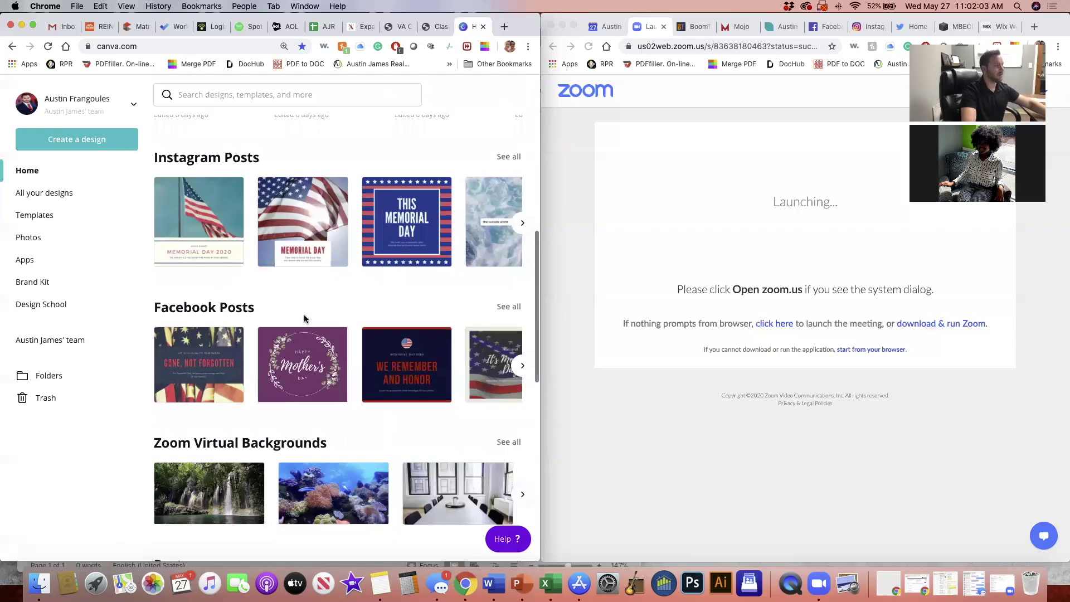
scroll(304, 318, "up", 1)
scroll(305, 316, "up", 1)
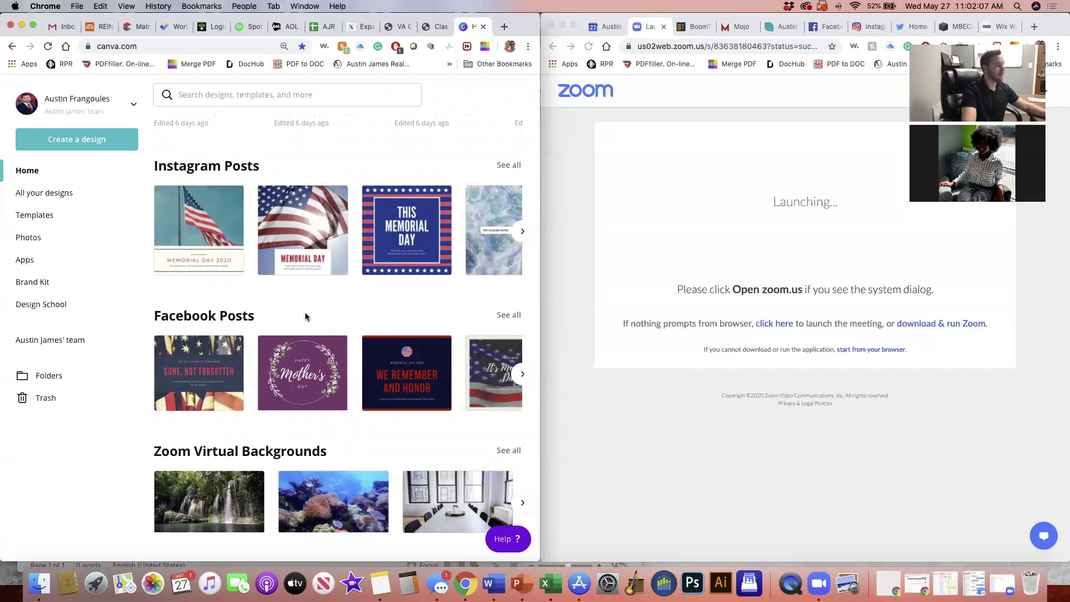
left_click(317, 96)
type("h")
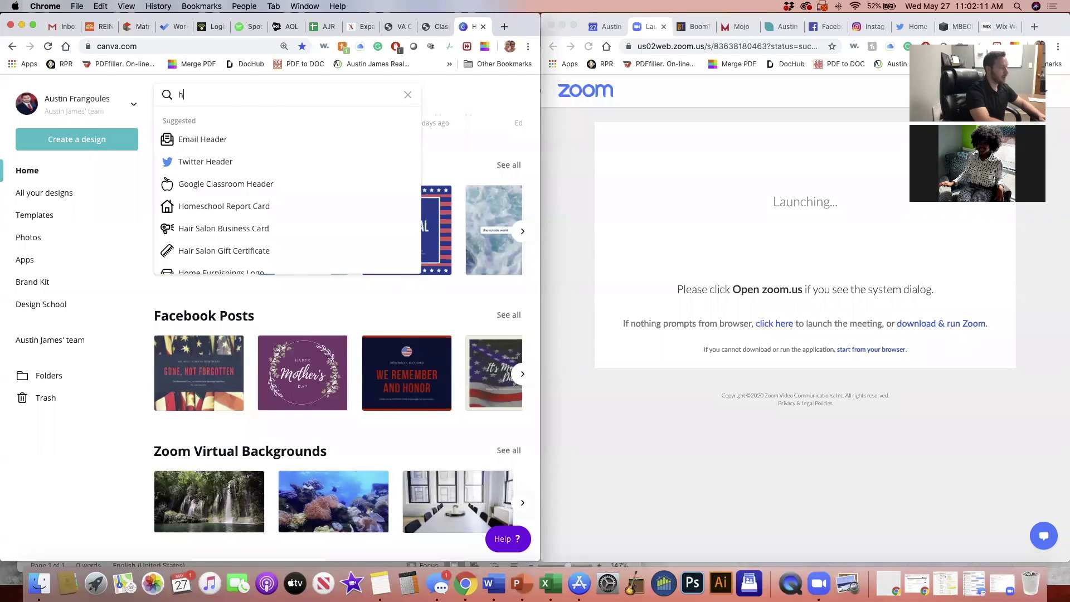
type("alloween")
key("Return")
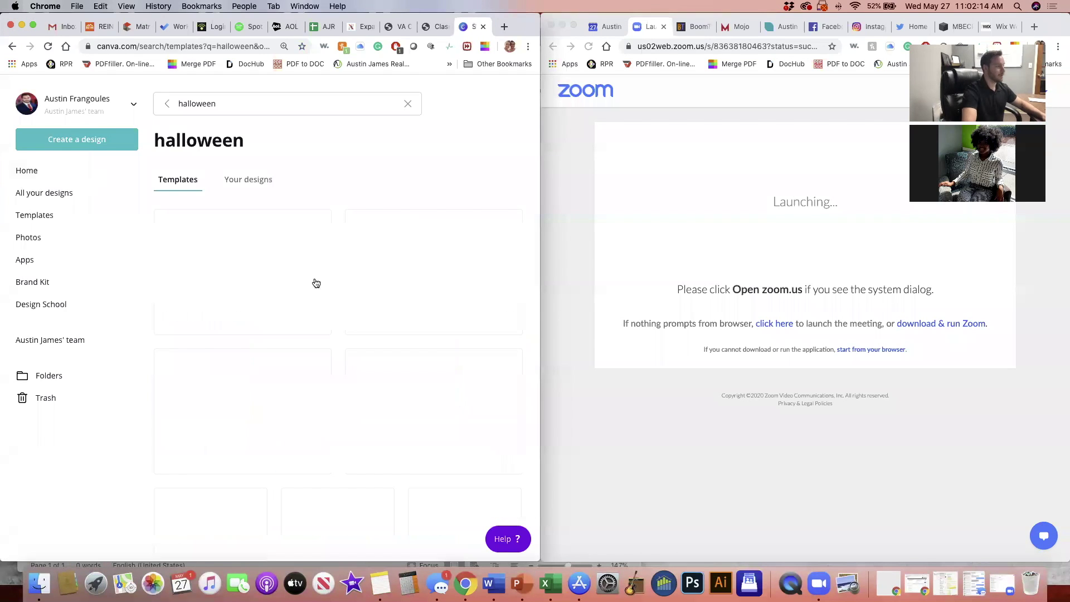
scroll(341, 317, "down", 1)
scroll(342, 316, "down", 5)
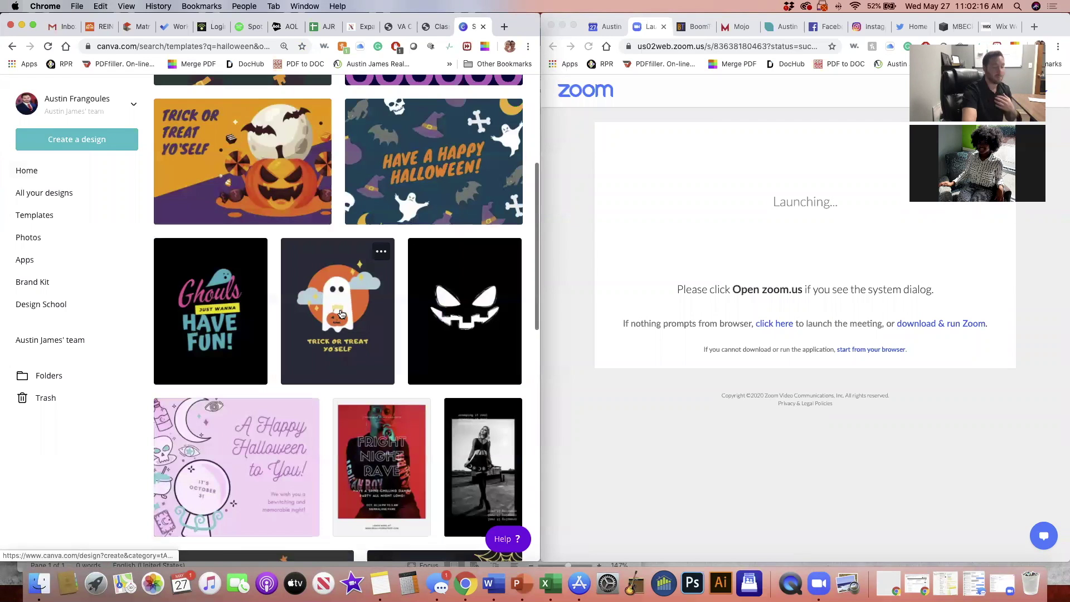
scroll(338, 309, "down", 1)
scroll(338, 309, "up", 1)
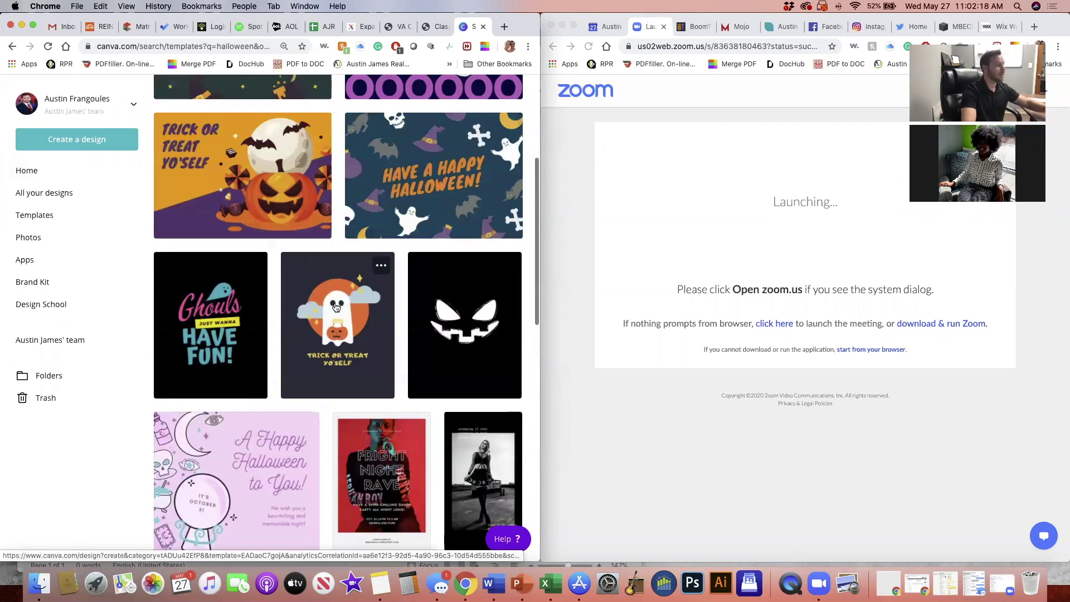
scroll(24, 197, "up", 5)
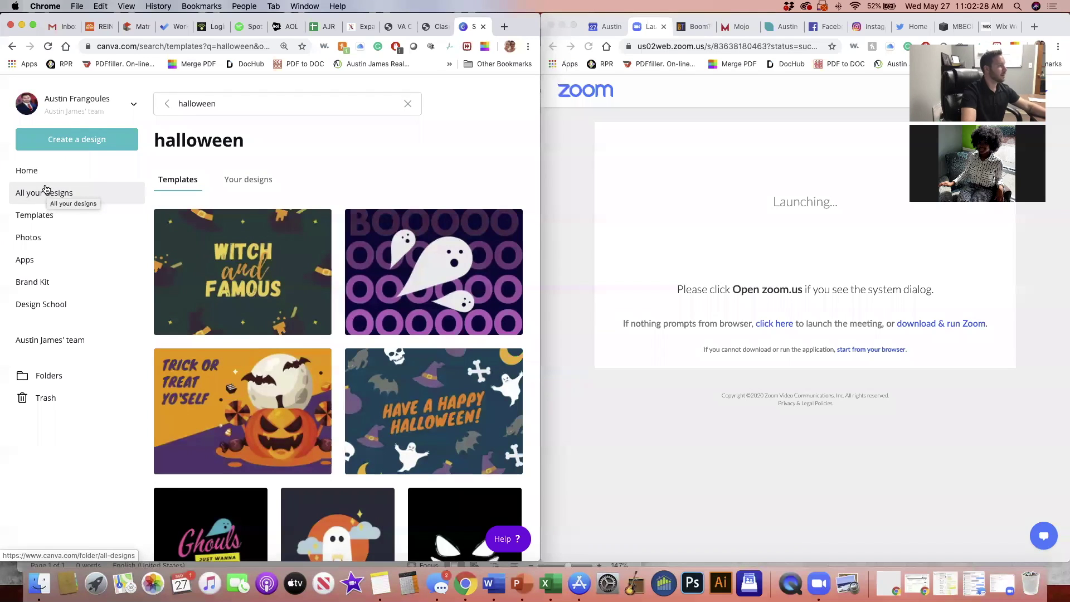
left_click(52, 185)
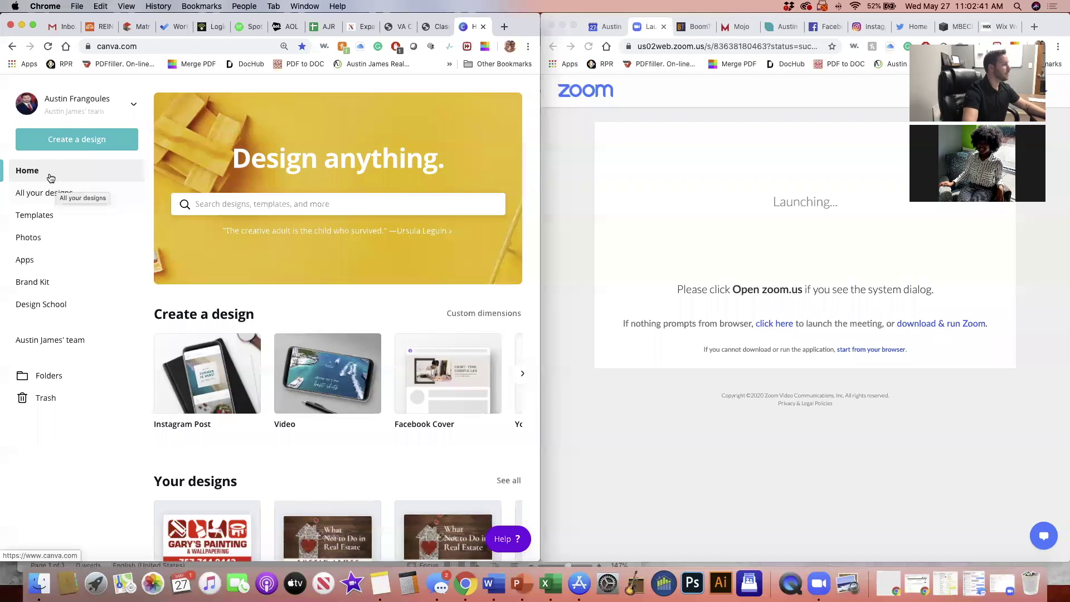
Create a new Instagram Post and drop in the Beauty in Diversity template from a people search
left_click(75, 146)
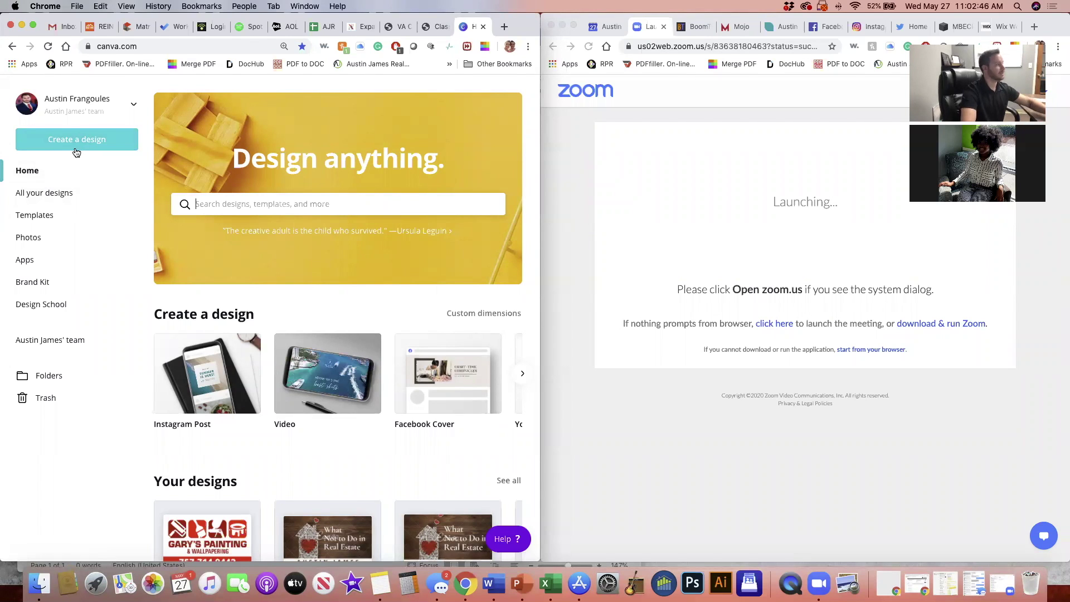
left_click(71, 142)
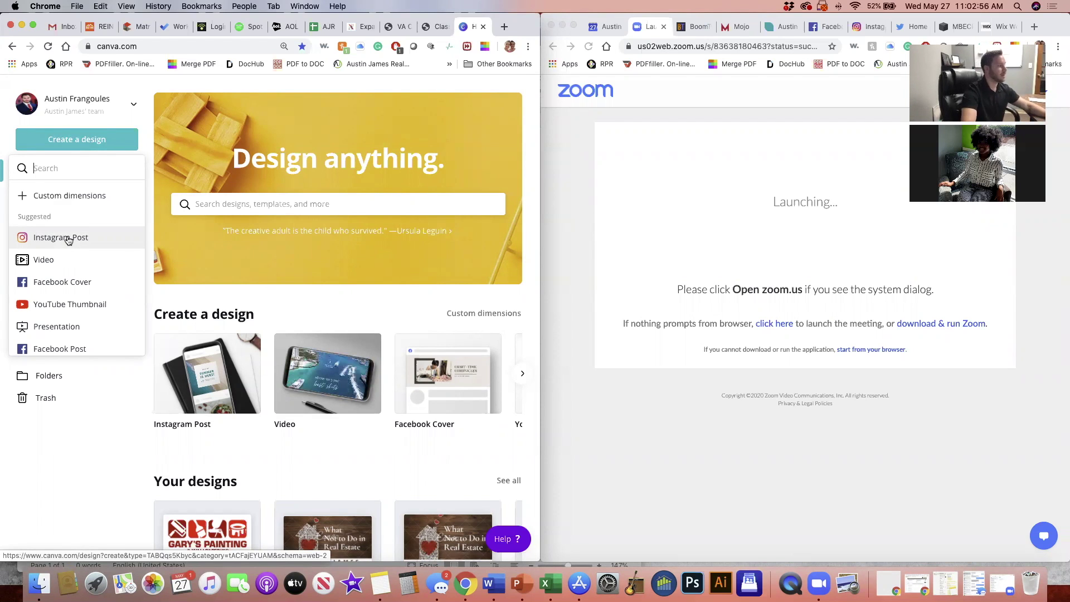
left_click(68, 239)
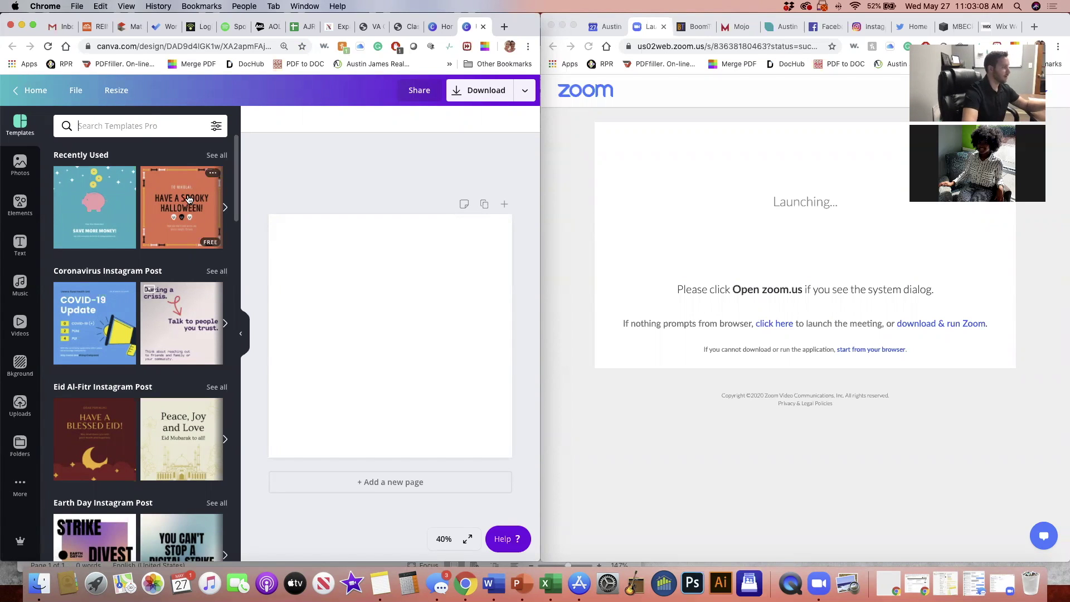
left_click(137, 129)
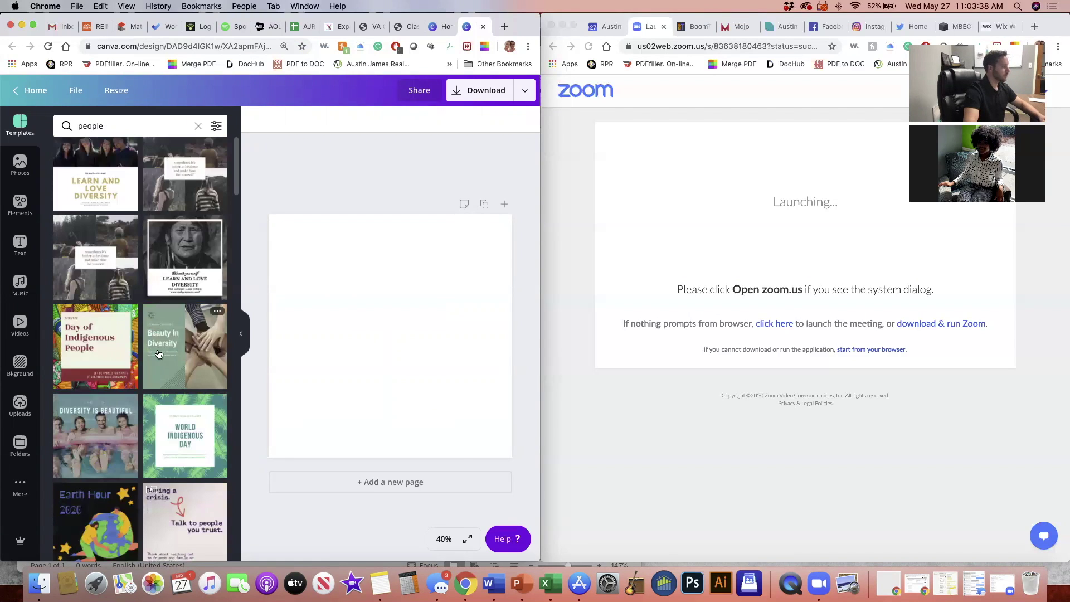
left_click_drag(156, 352, 343, 315)
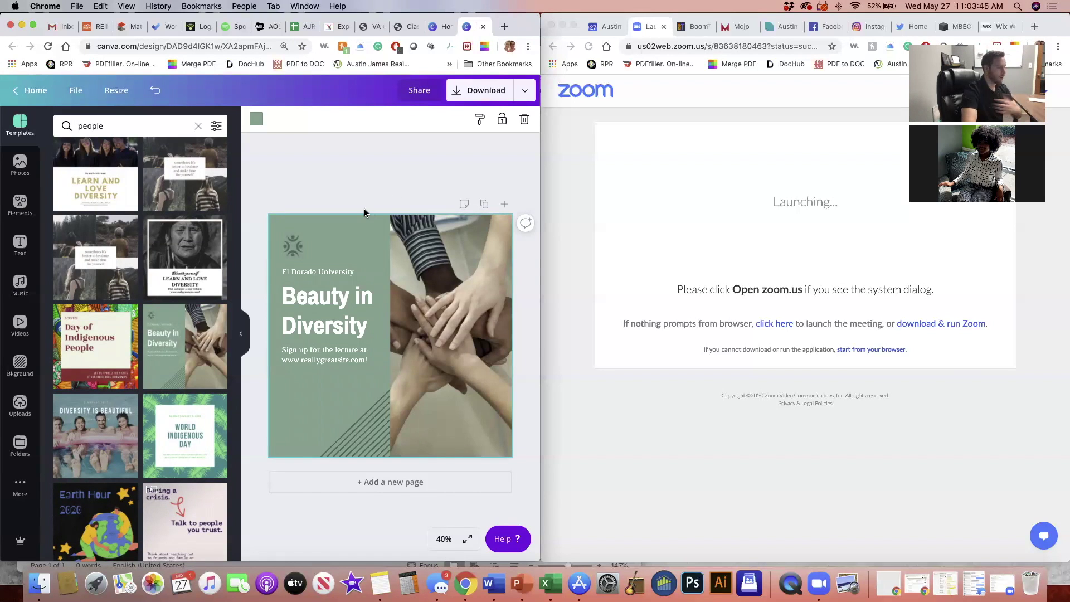
left_click(319, 279)
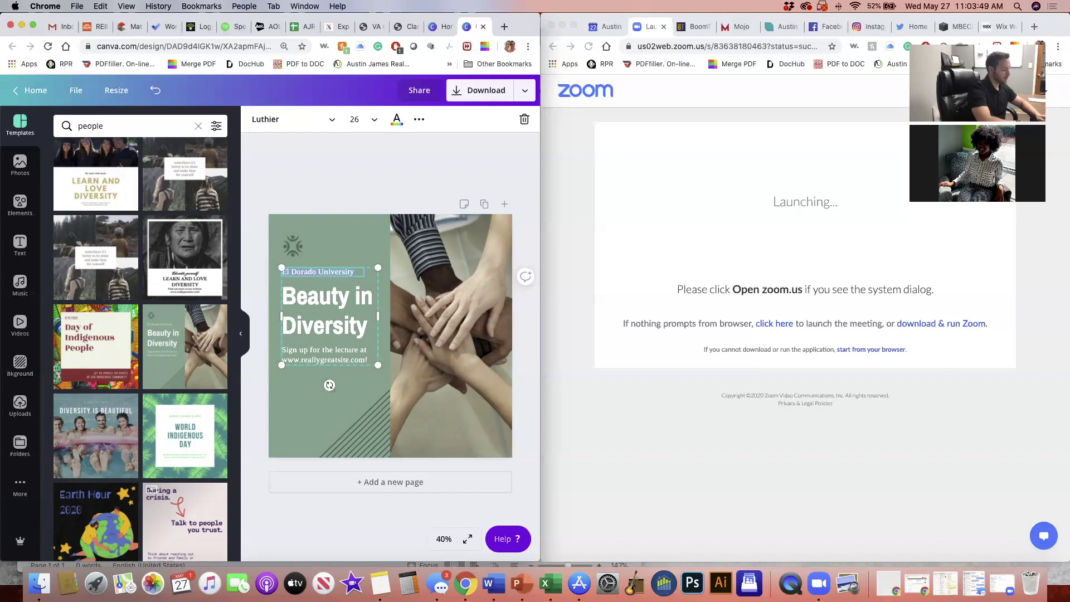
Replace the template text with 'CLOSING DAY', 'SOLD IN 2 DAYS!' and a contact phone number
type("CLOSING DAY")
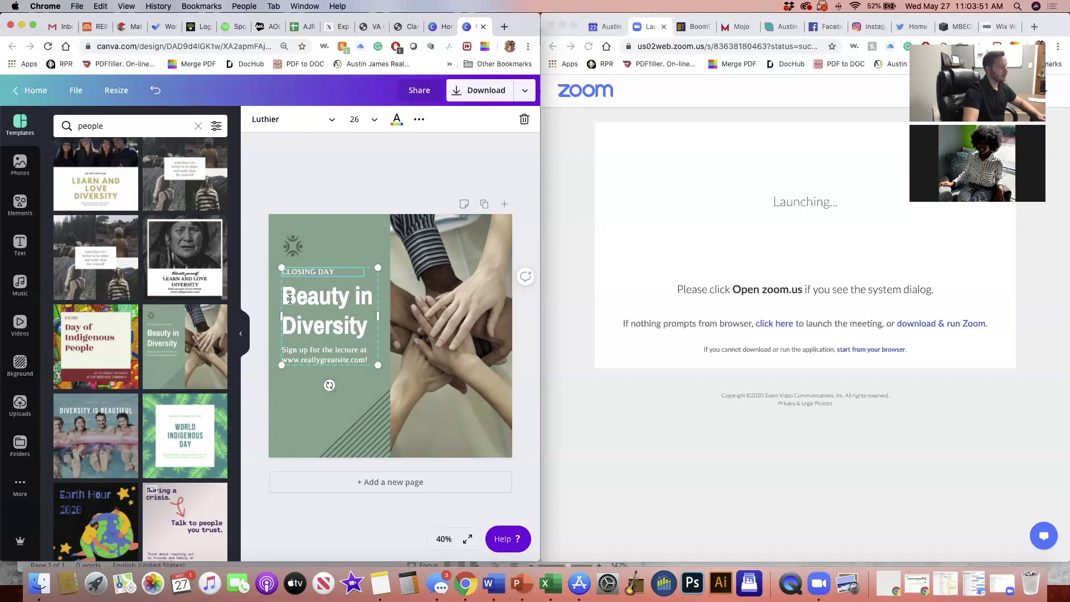
left_click(290, 299)
triple_click(290, 299)
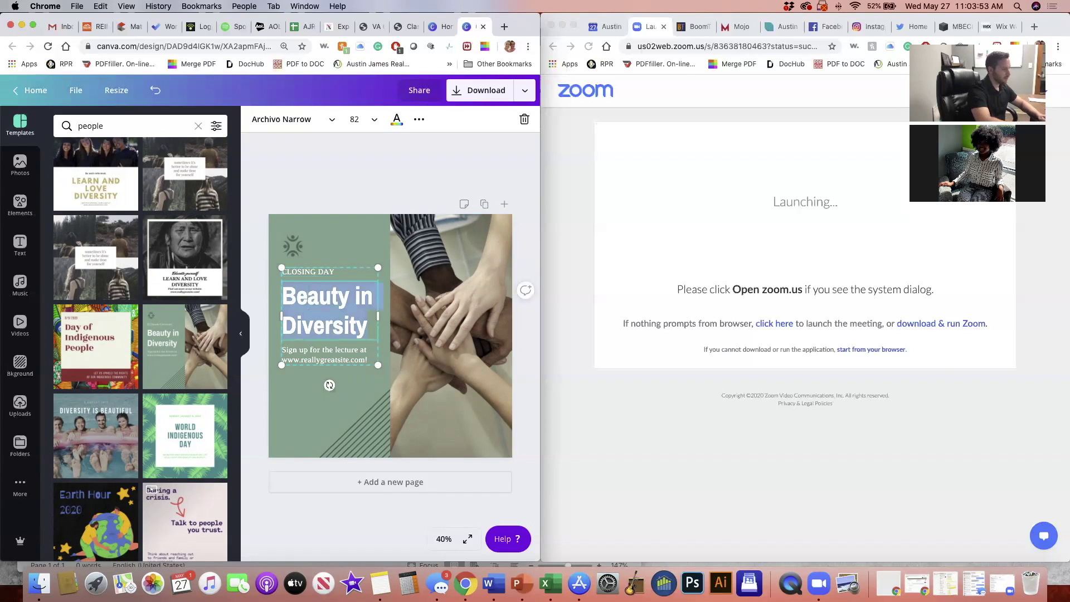
type("SOLD IN ")
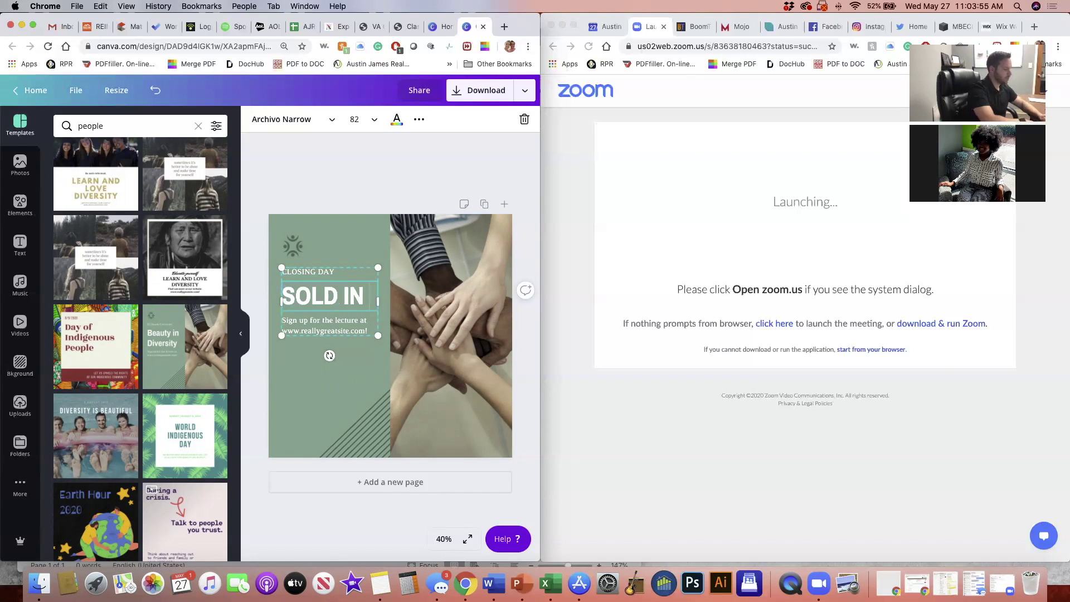
type("2 DAYS!")
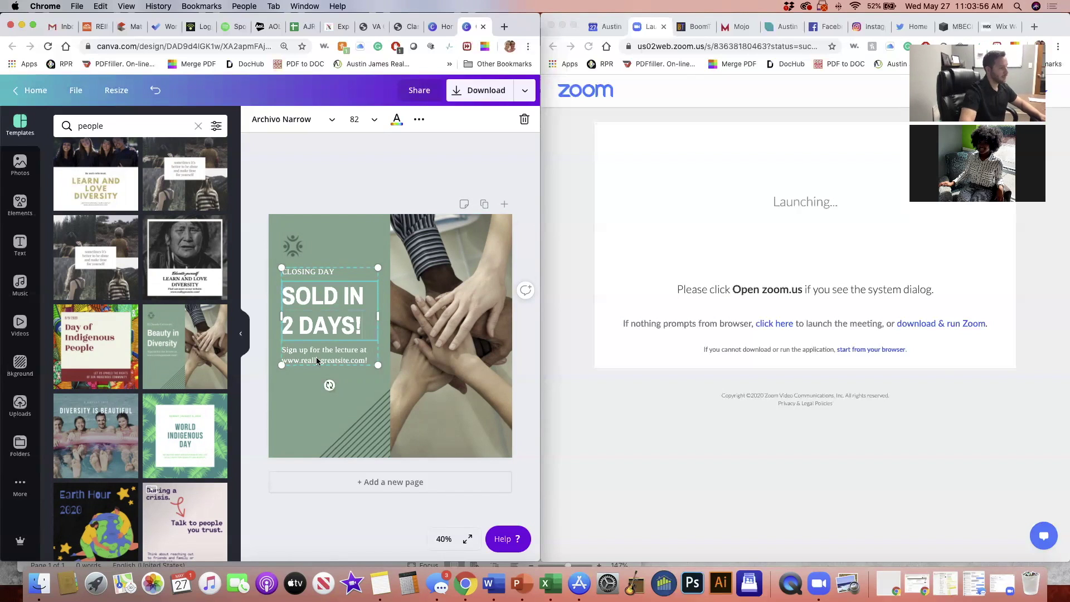
double_click(316, 358)
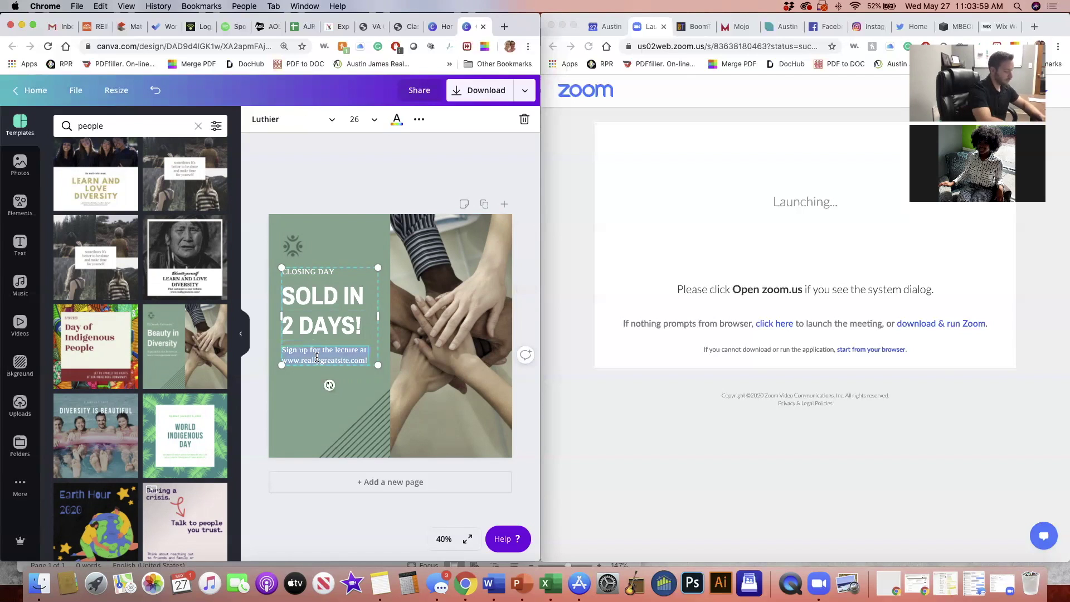
key("BackSpace")
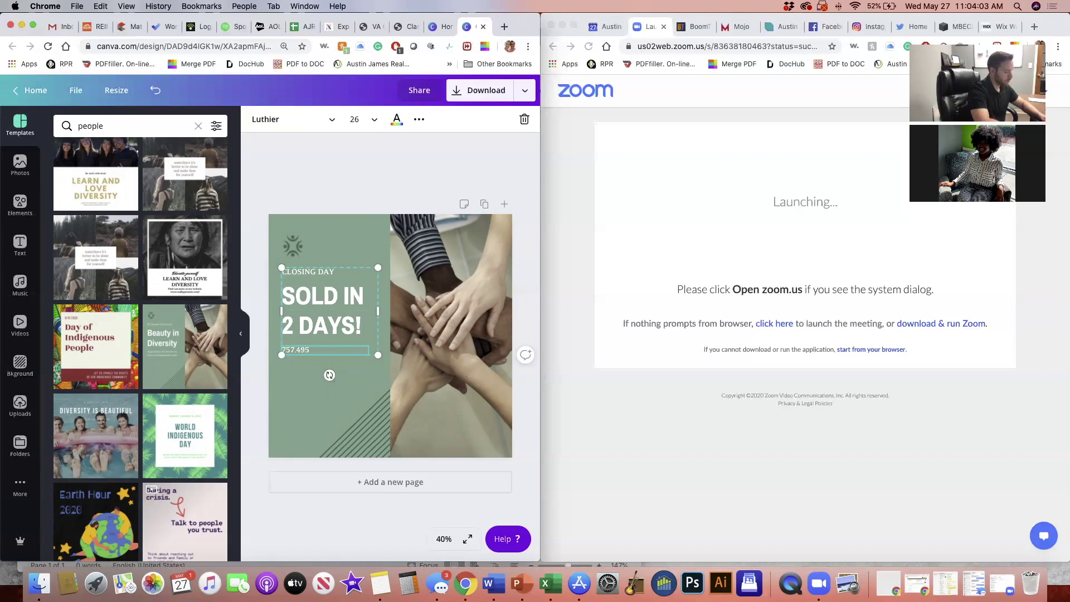
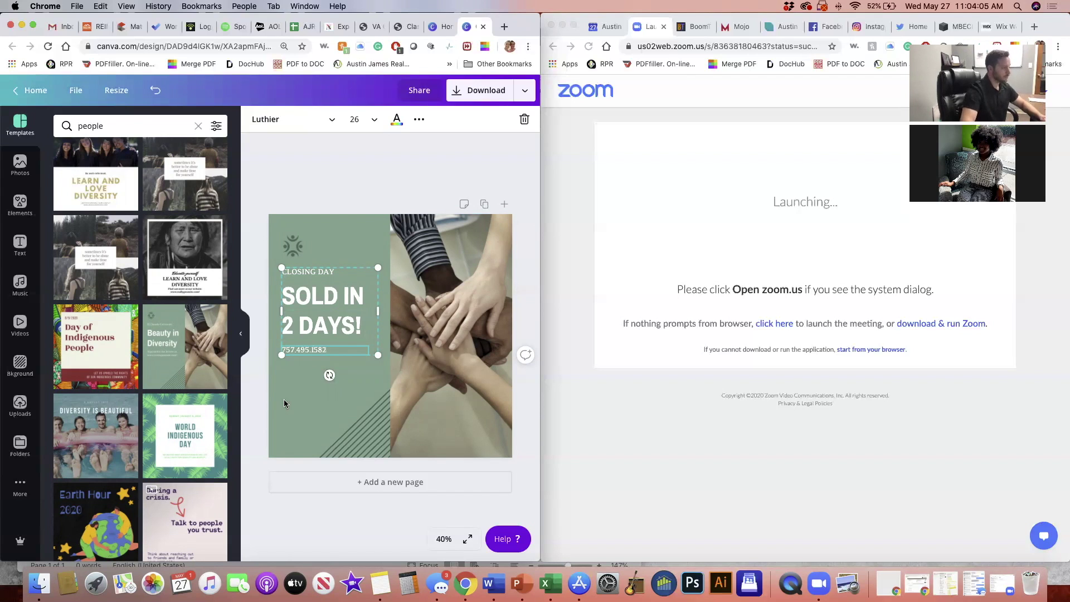
key("Escape")
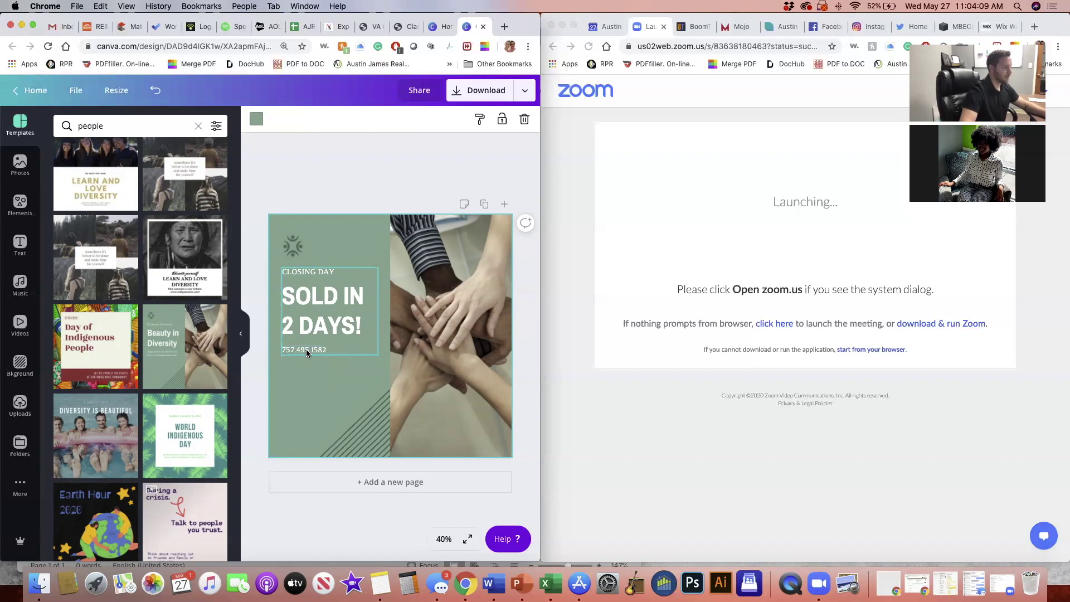
Enlarge the phone number to size 42 and move the striped graphic to the green panel's bottom-left
left_click(307, 351)
left_click(369, 117)
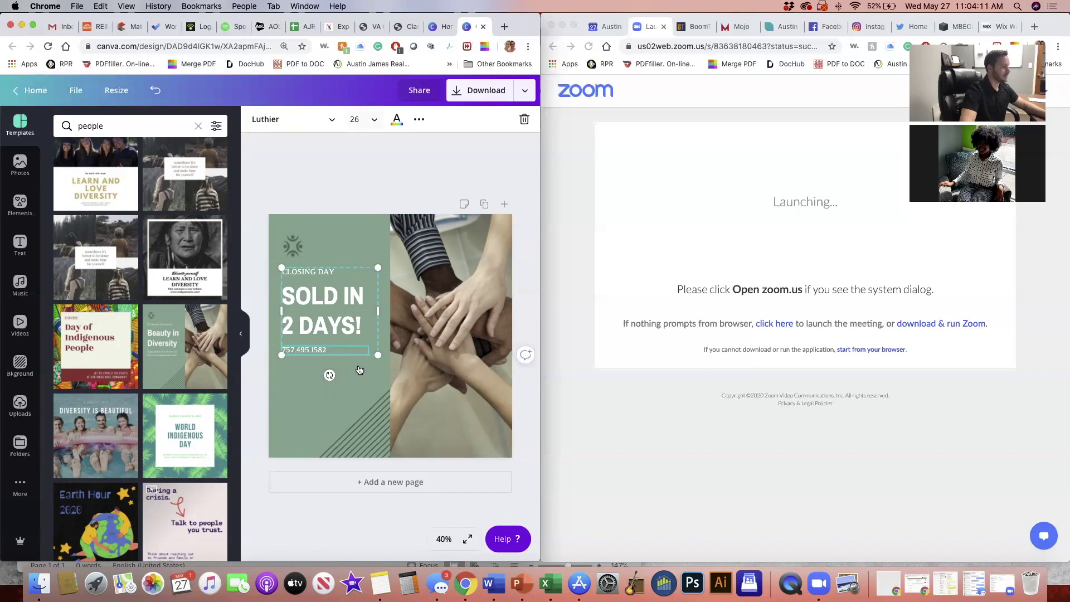
left_click(359, 412)
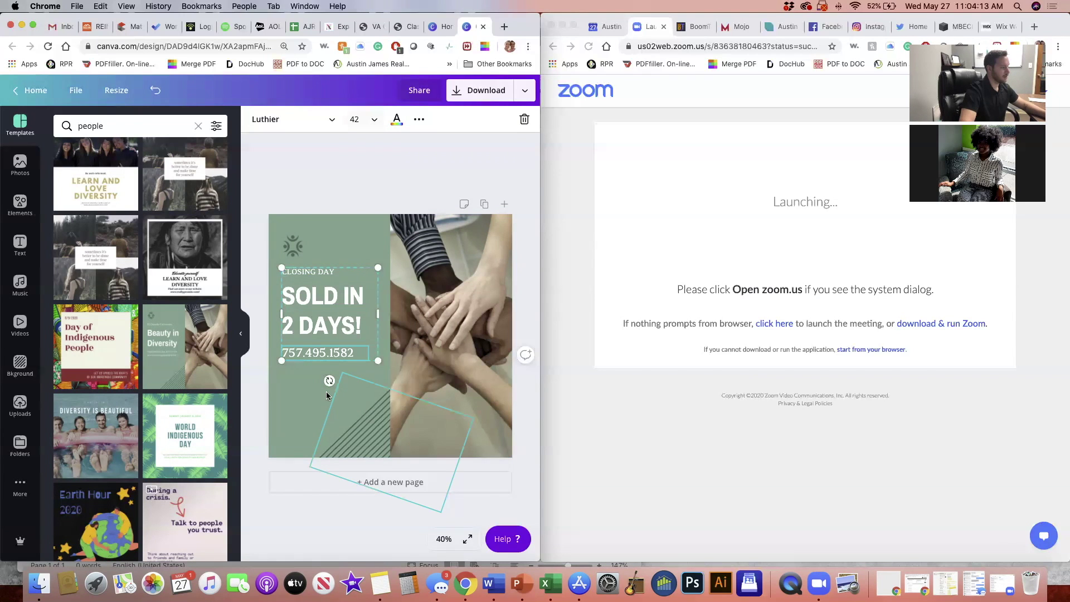
left_click(345, 416)
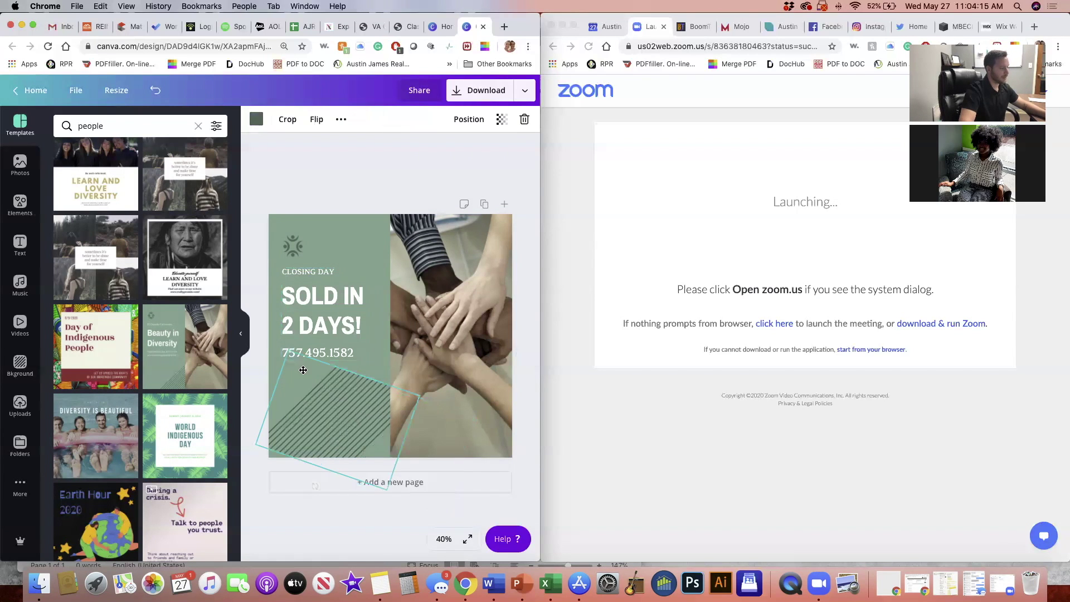
left_click_drag(374, 444, 326, 404)
left_click(460, 362)
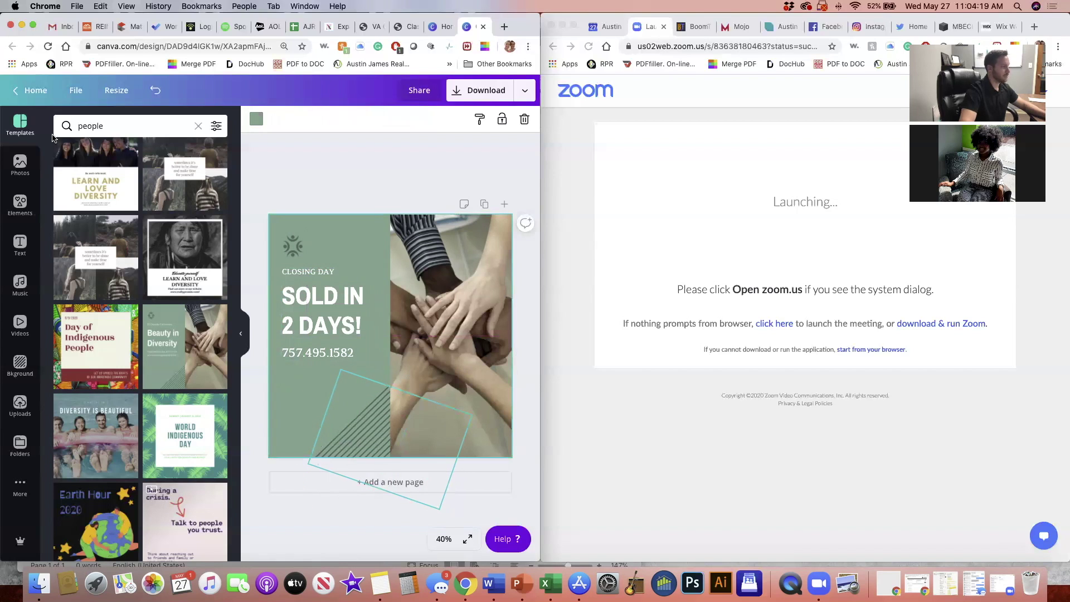
Swap the hands photo for the uploaded white house photo and shift it right within its frame
left_click(22, 405)
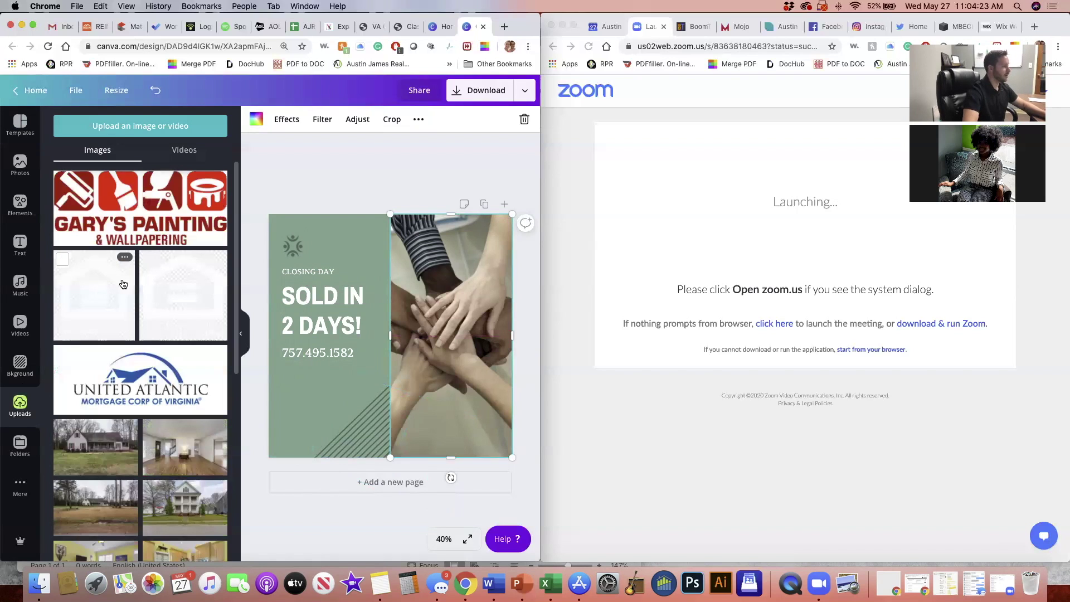
scroll(123, 285, "down", 2)
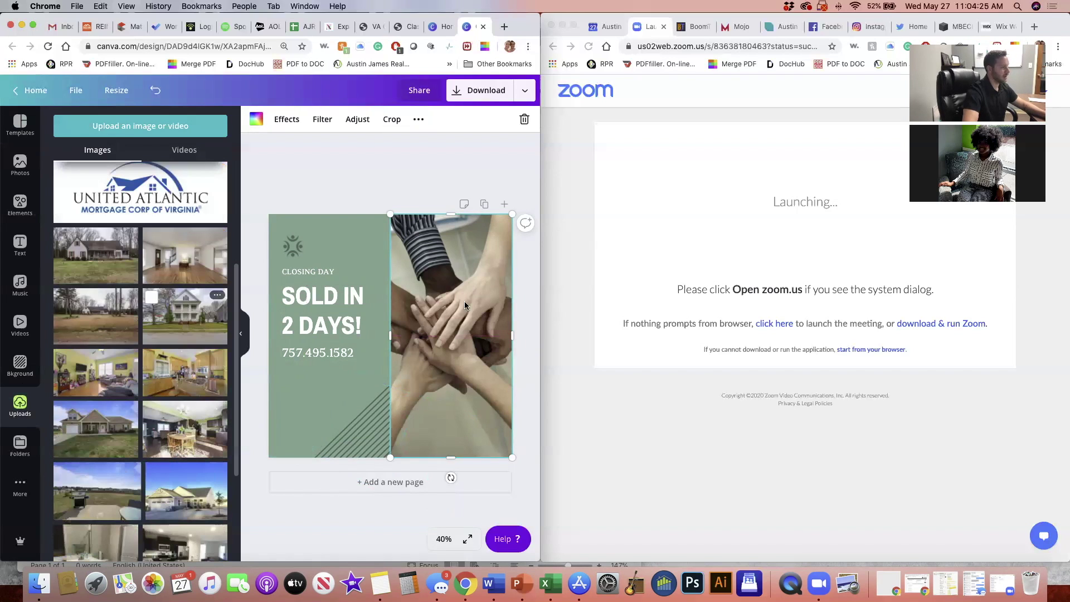
left_click_drag(465, 305, 465, 305)
left_click(350, 185)
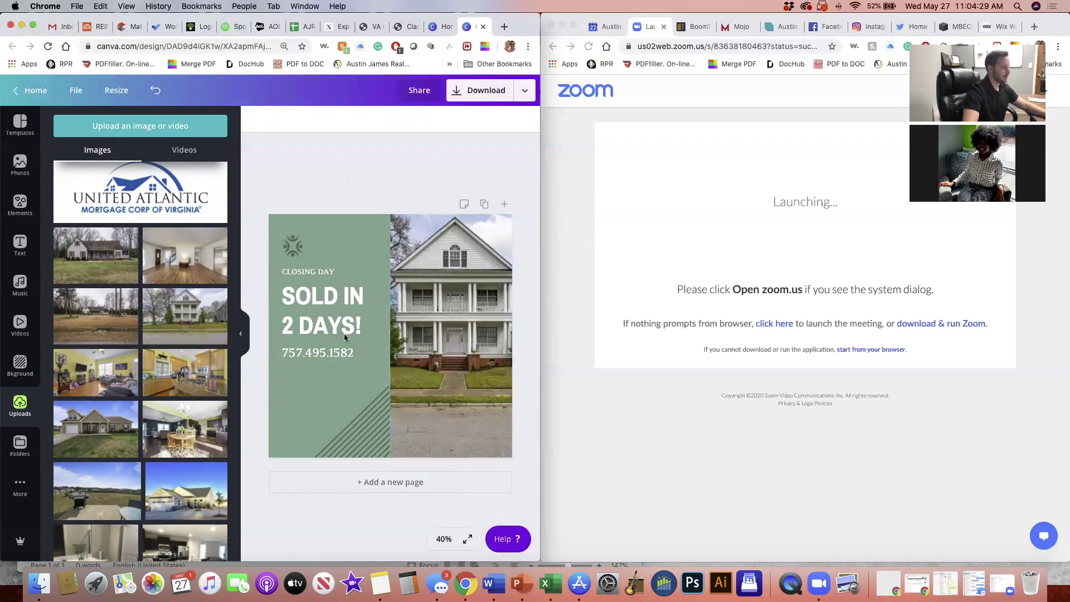
left_click(463, 344)
double_click(463, 344)
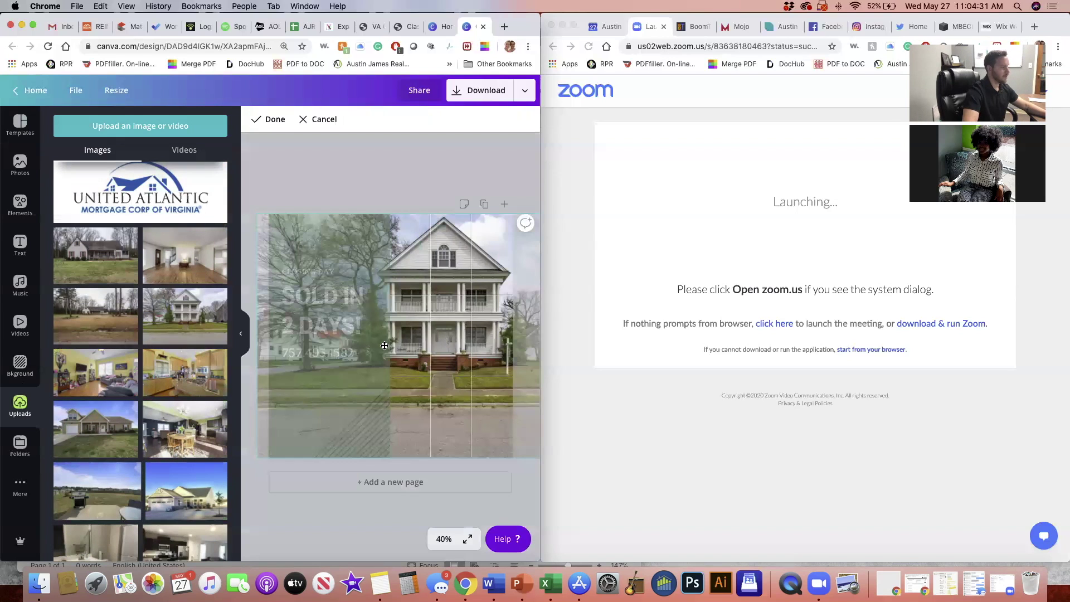
left_click_drag(385, 346, 456, 357)
key("Return")
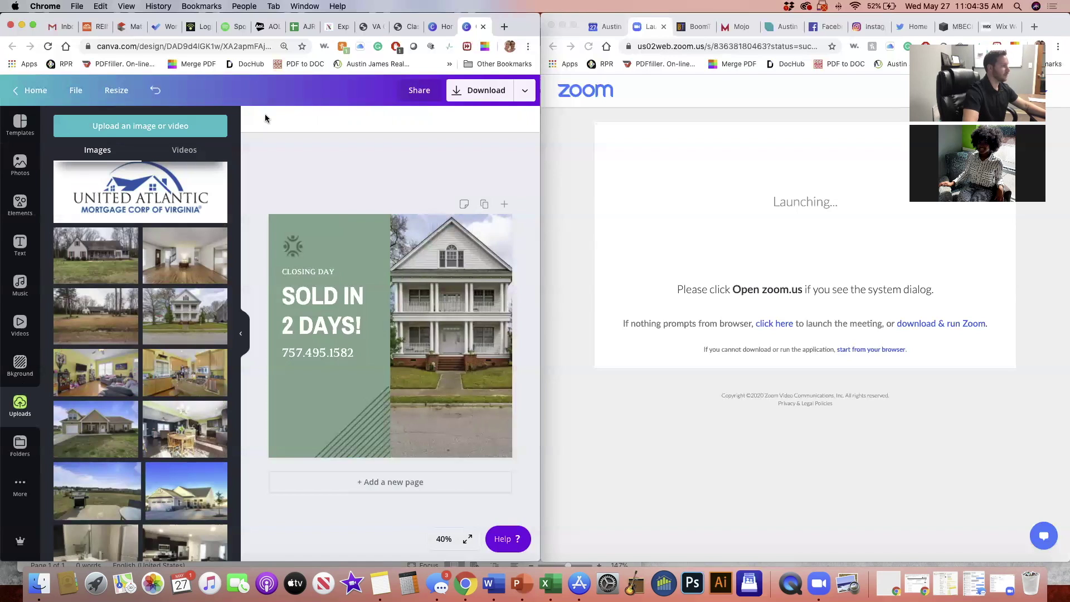
left_click(257, 118)
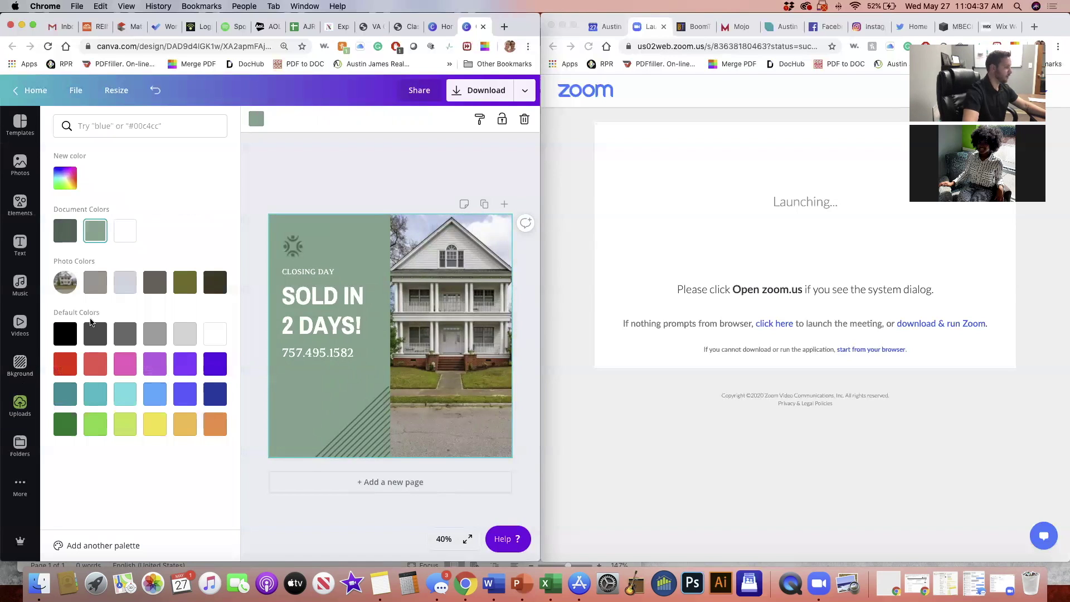
Make the page background yellow and recolour CLOSING DAY, SOLD IN 2 DAYS! and the phone number dark
left_click(155, 424)
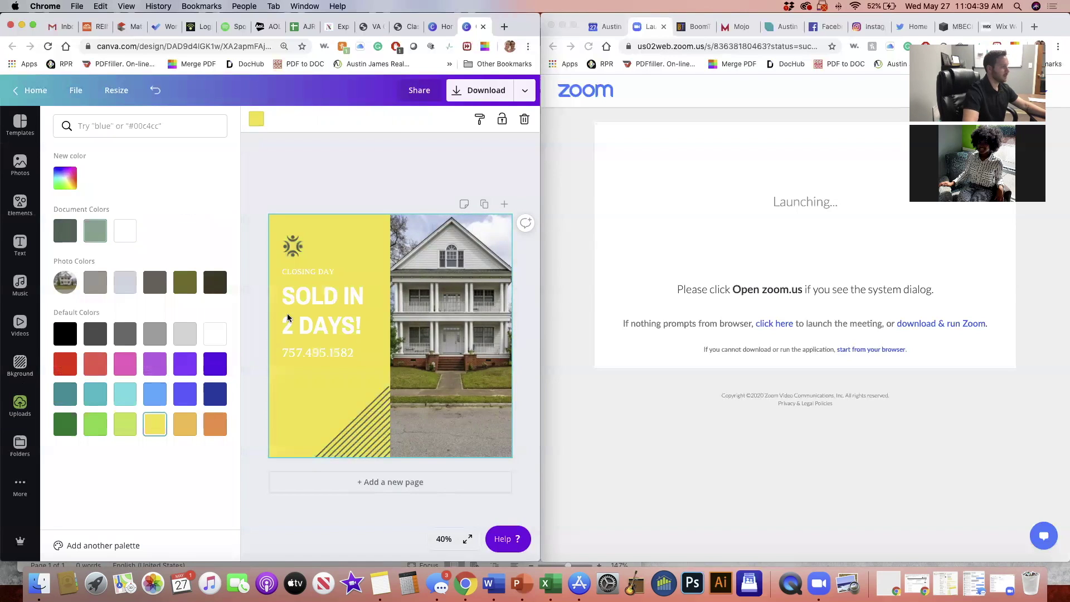
left_click(294, 275)
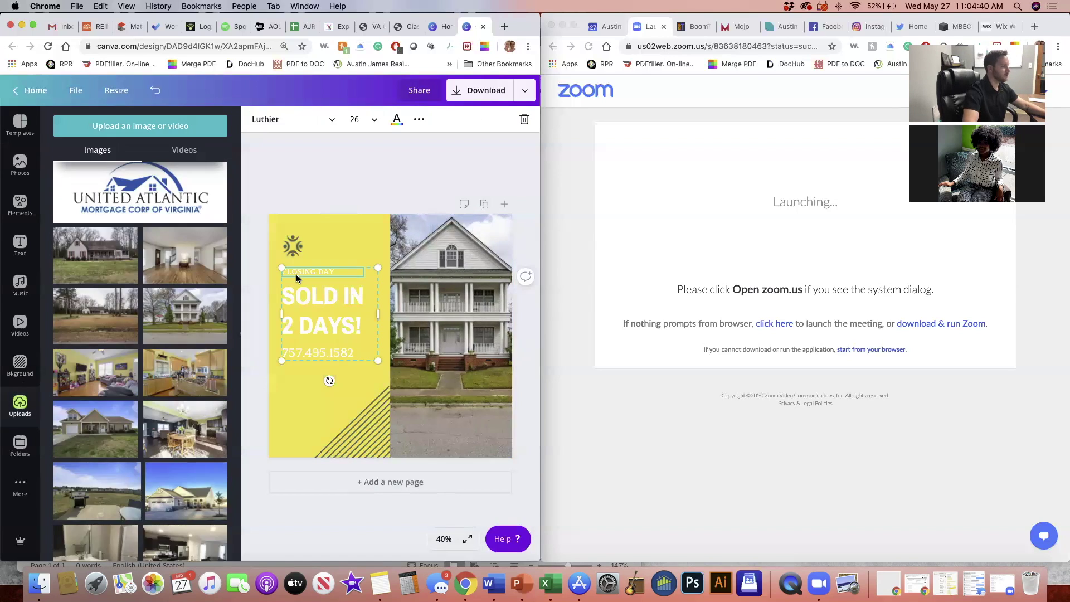
left_click(395, 123)
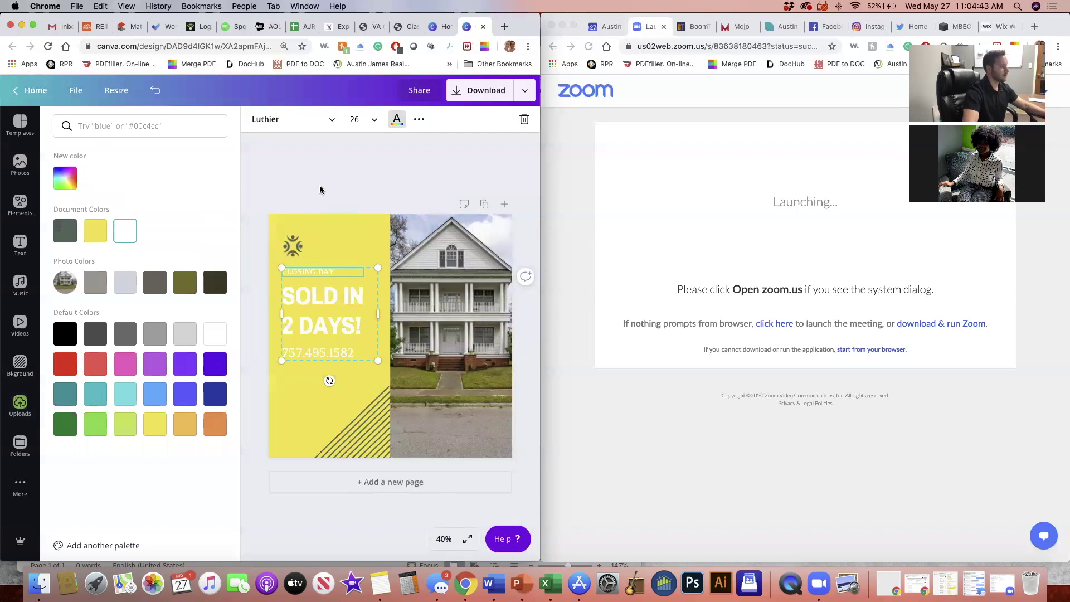
left_click(310, 296)
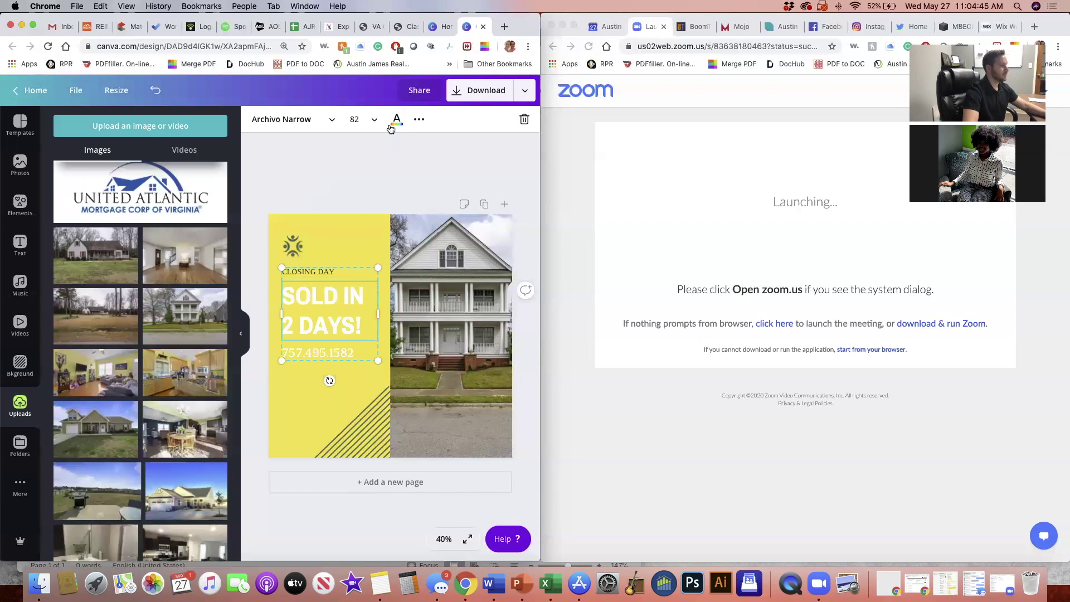
left_click(390, 129)
double_click(331, 307)
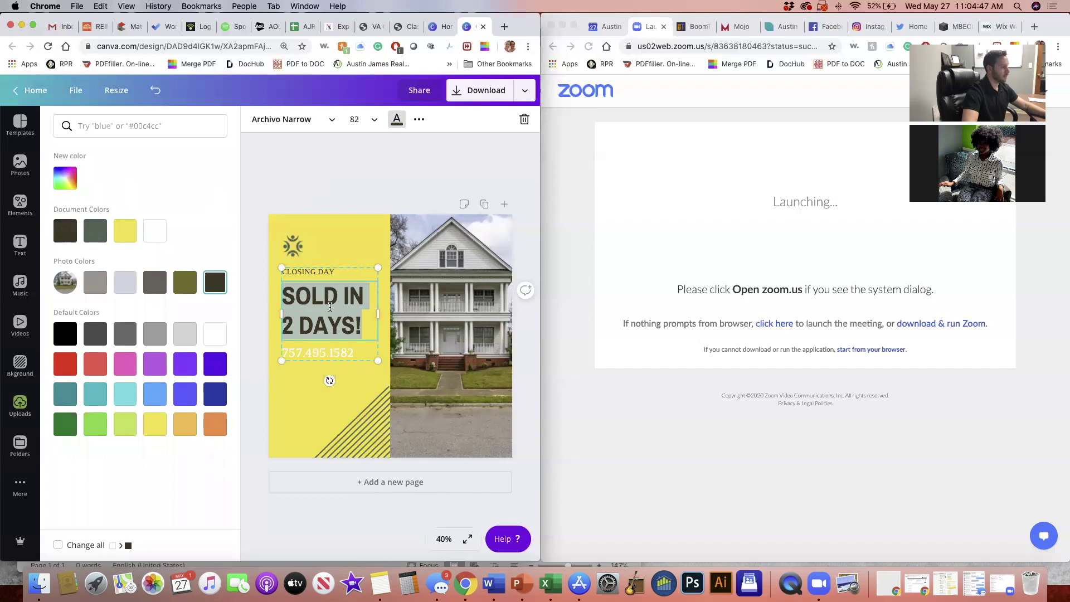
double_click(318, 350)
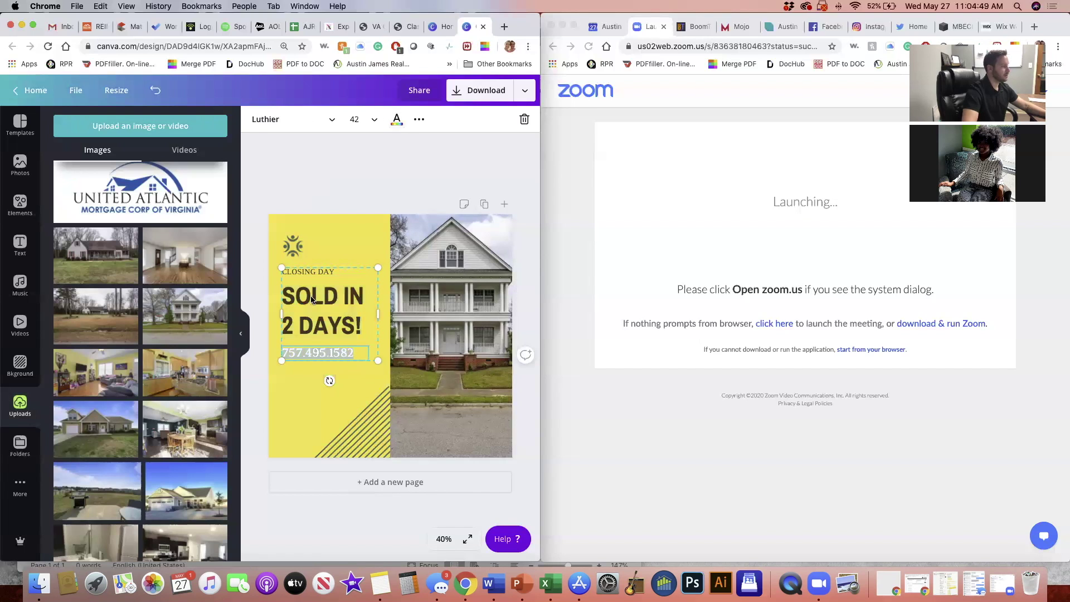
left_click(397, 119)
Apply the dark swatch to the phone number and nudge the text group slightly left and down
left_click(215, 282)
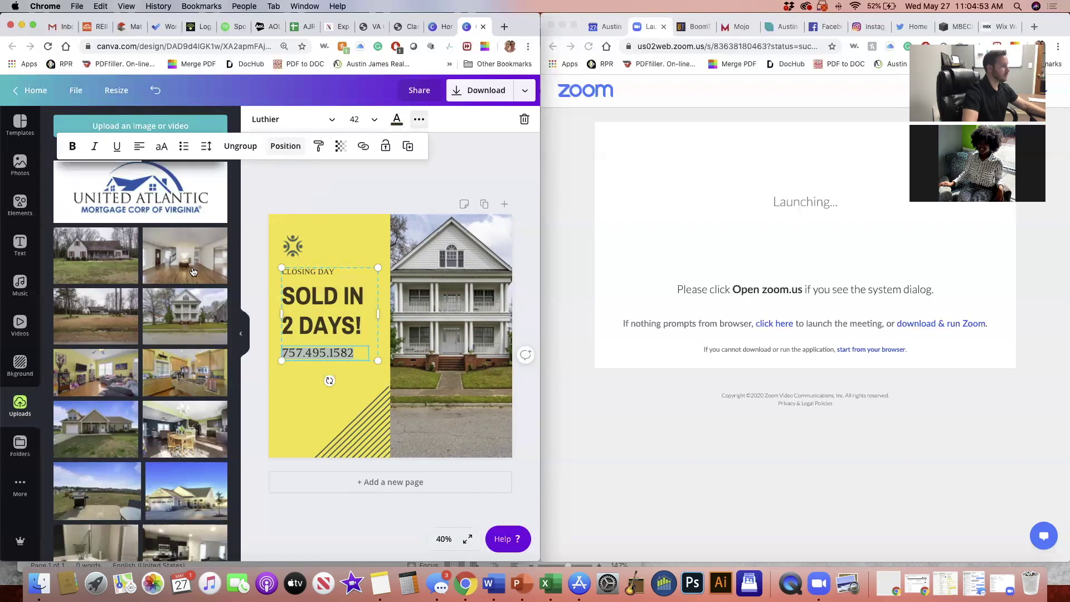
left_click(285, 146)
left_click(252, 249)
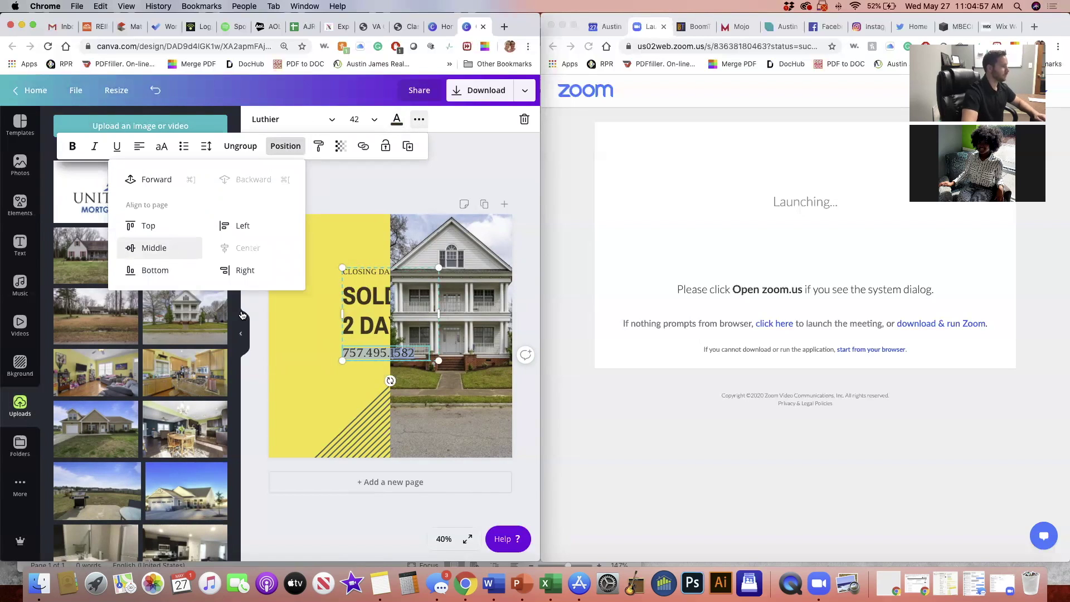
key("super+z")
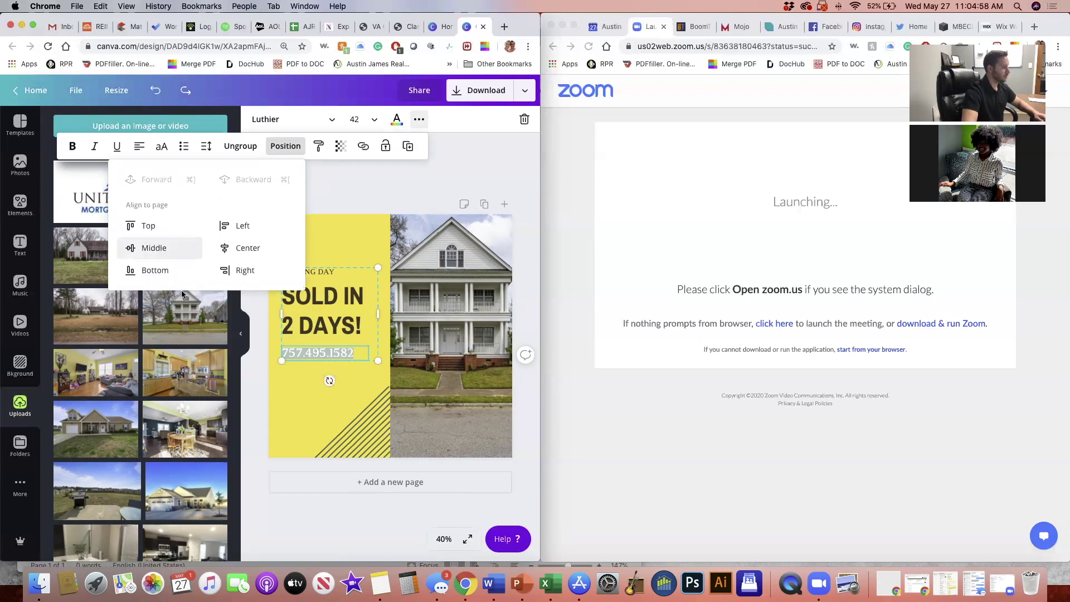
key("Return")
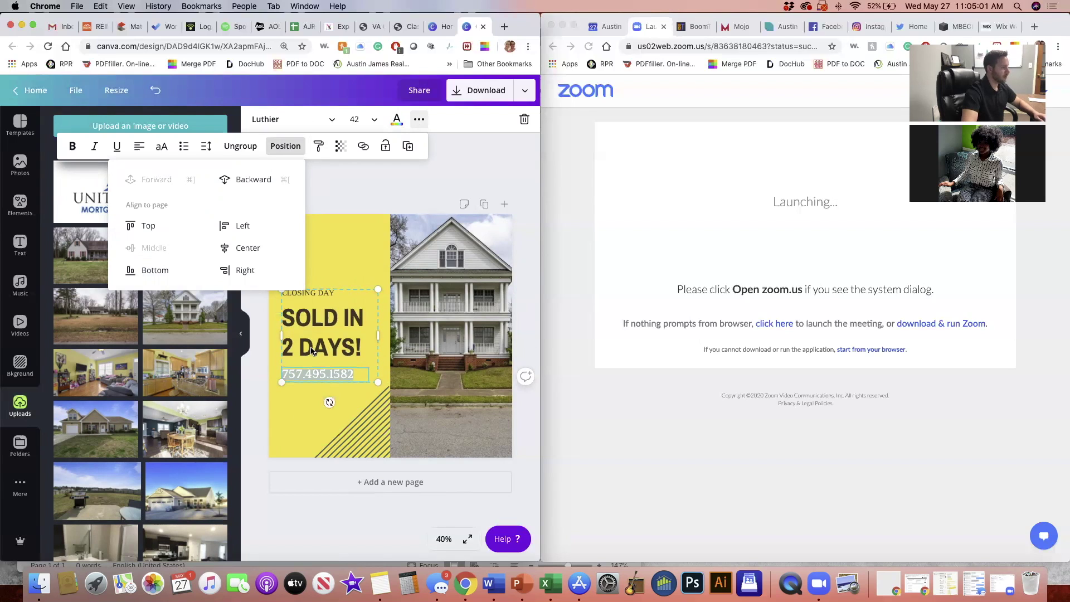
key("super+z")
left_click_drag(307, 355, 304, 359)
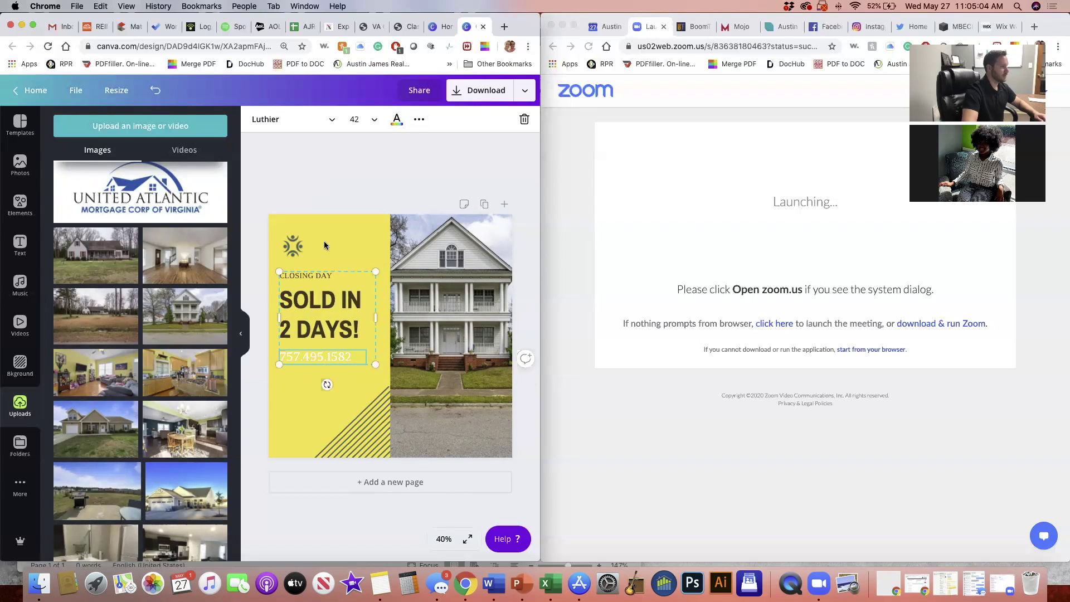
Ungroup the headline texts and centre the phone number below SOLD IN 2 DAYS!
left_click(420, 120)
left_click(248, 148)
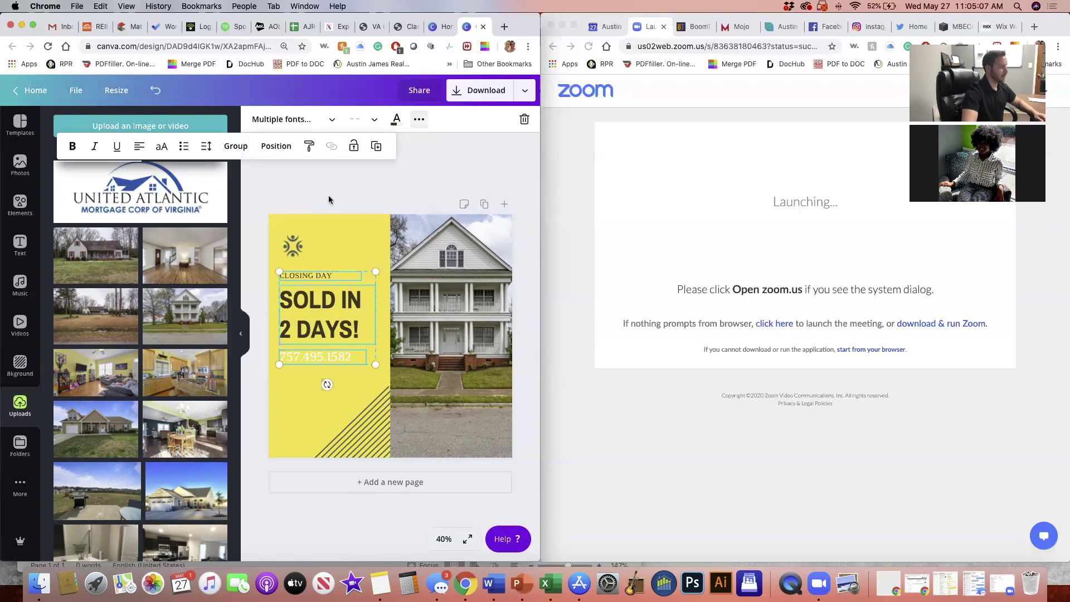
left_click(304, 368)
left_click_drag(312, 362, 307, 360)
left_click_drag(304, 295, 335, 281)
Enlarge CLOSING DAY to about size 42, then reapply the dark colour to the phone number
left_click(320, 280)
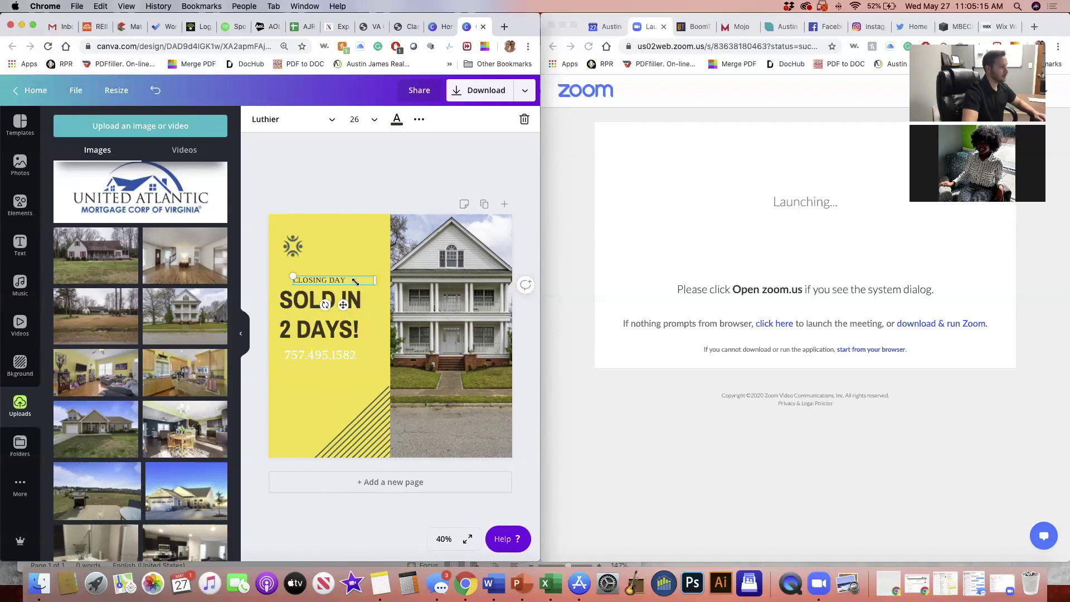
left_click_drag(355, 282, 379, 280)
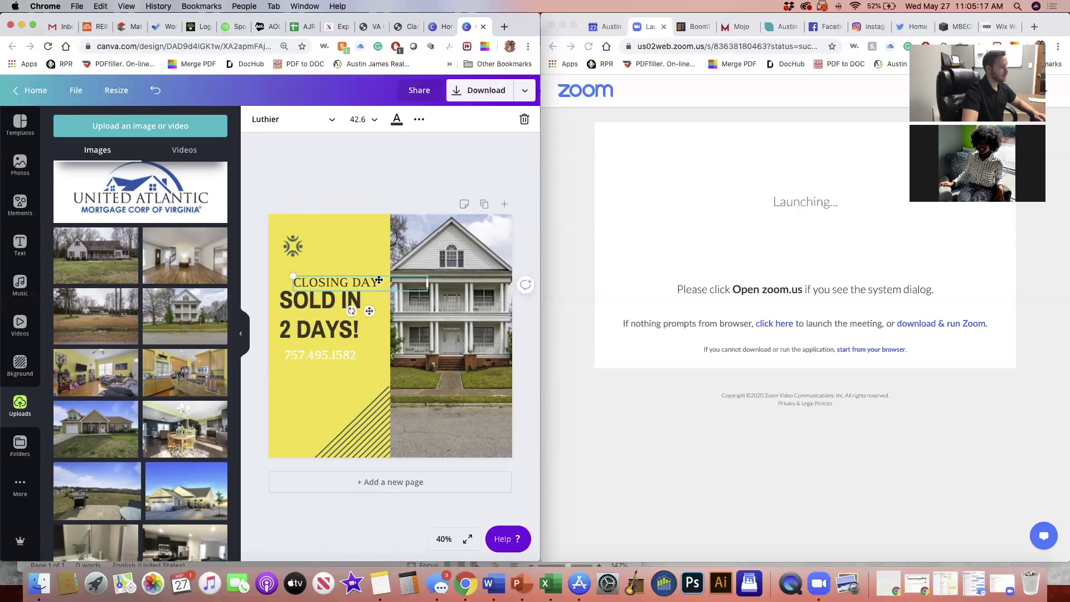
left_click(305, 407)
left_click(302, 343)
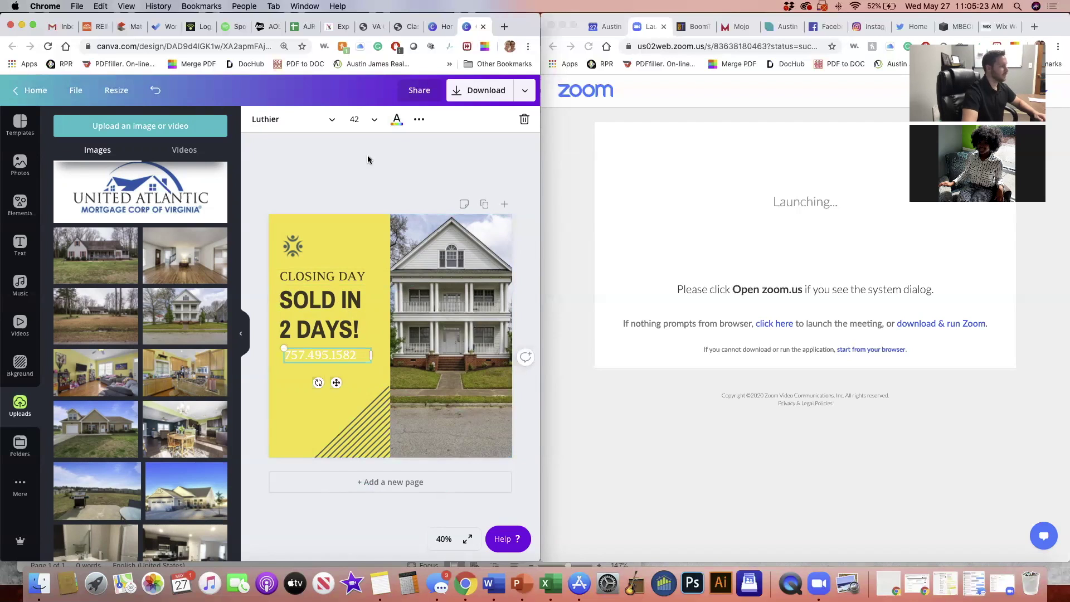
left_click(215, 282)
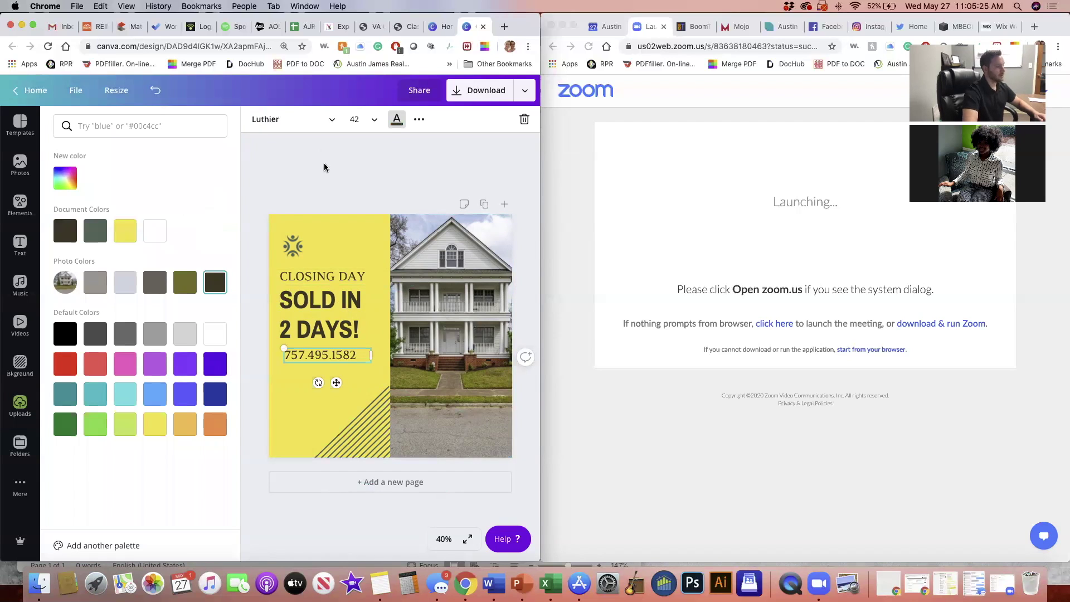
left_click(324, 168)
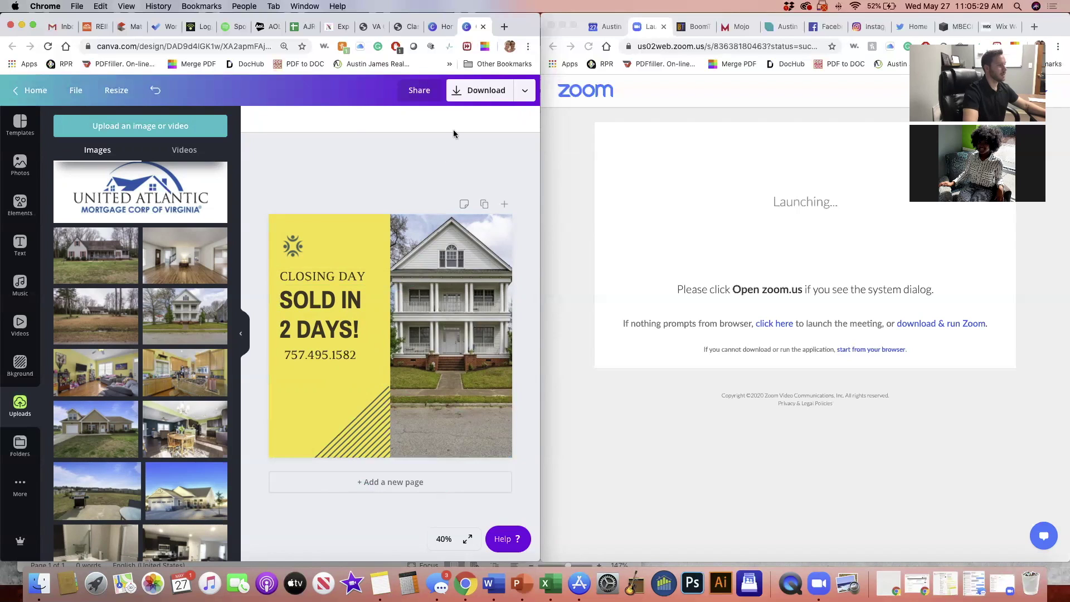
In the download options, change the file type from PNG to Animation
left_click(479, 90)
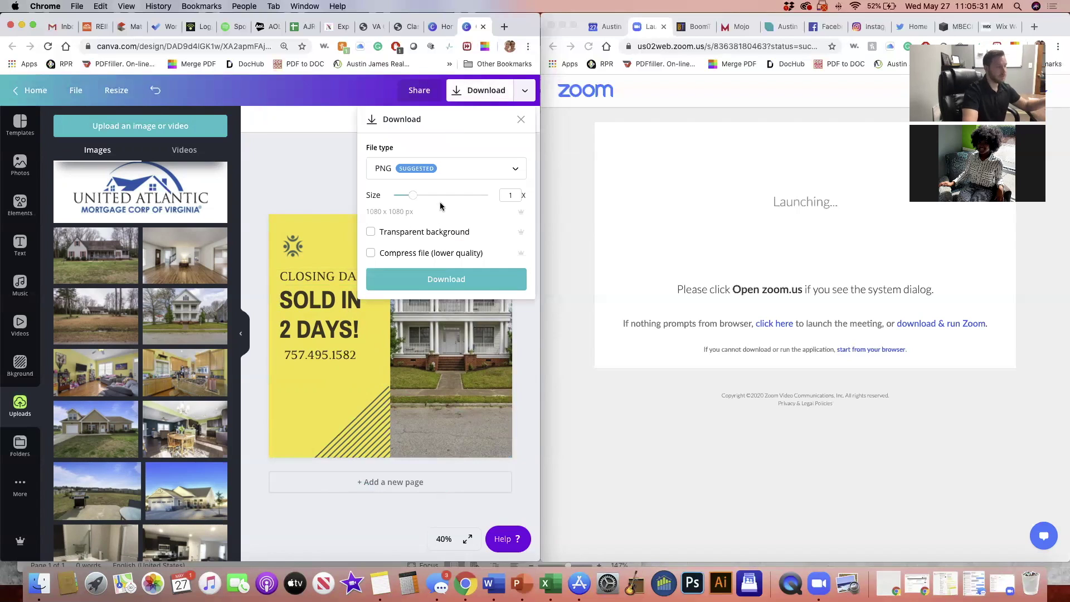
left_click(384, 233)
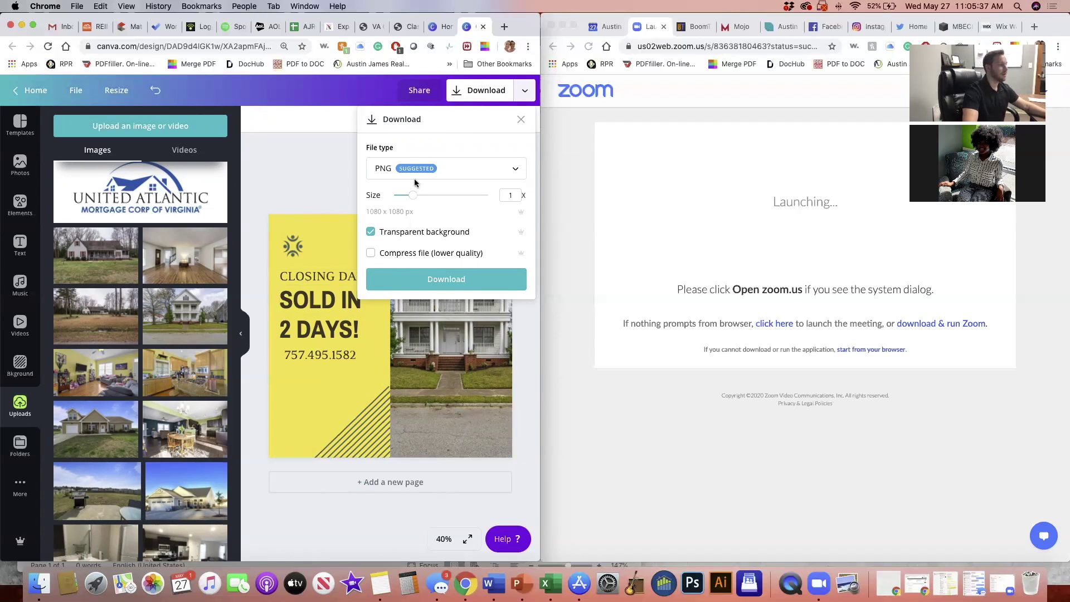
left_click(371, 224)
left_click(456, 170)
scroll(459, 287, "down", 1)
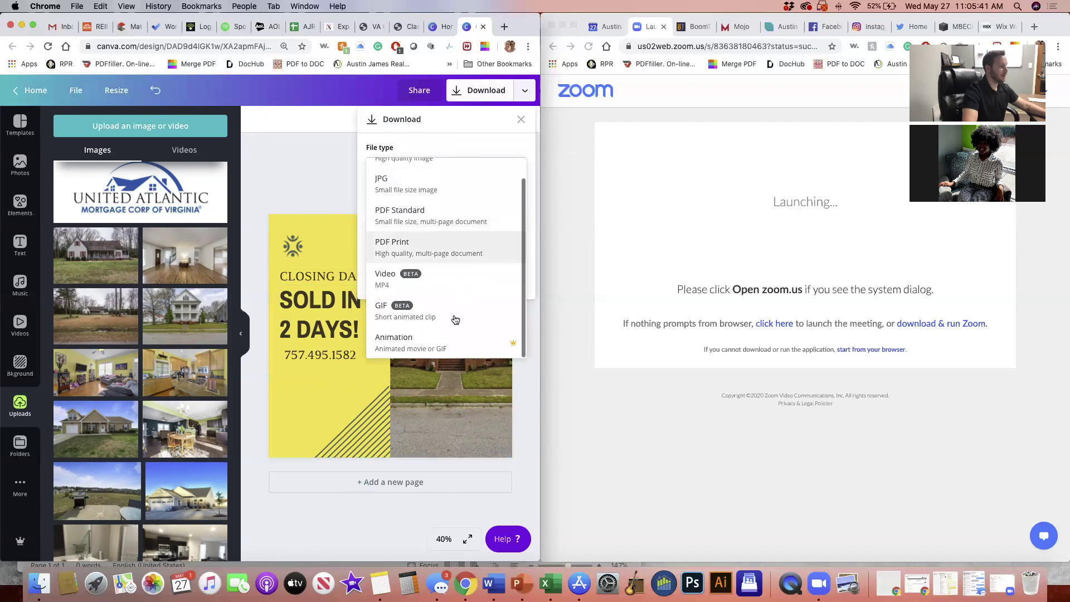
left_click(447, 349)
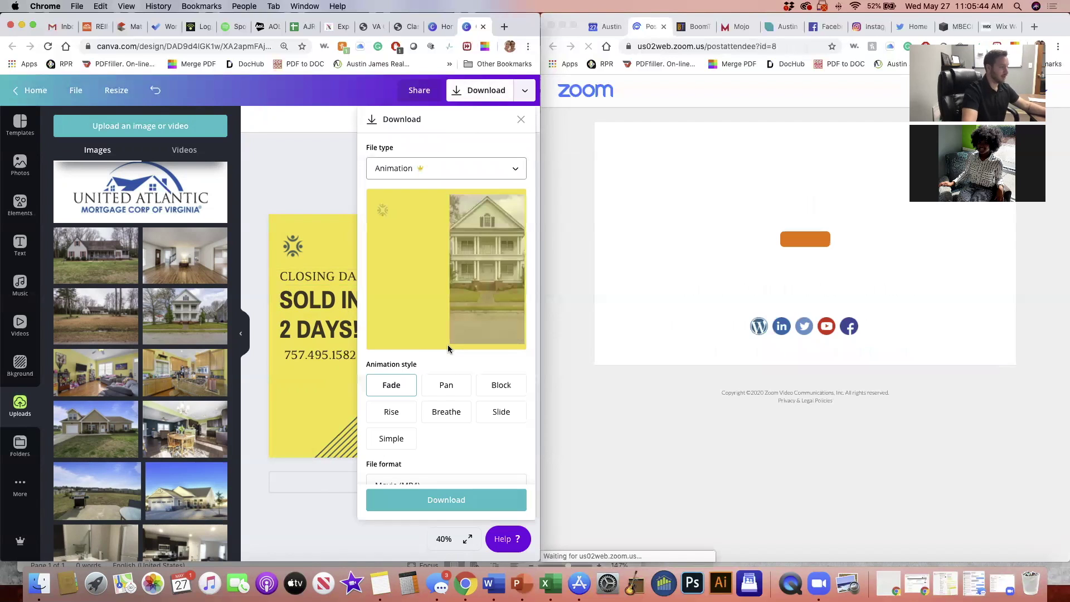
Preview the Pan, Block, Rise, Breathe and Simple animation styles
left_click(446, 385)
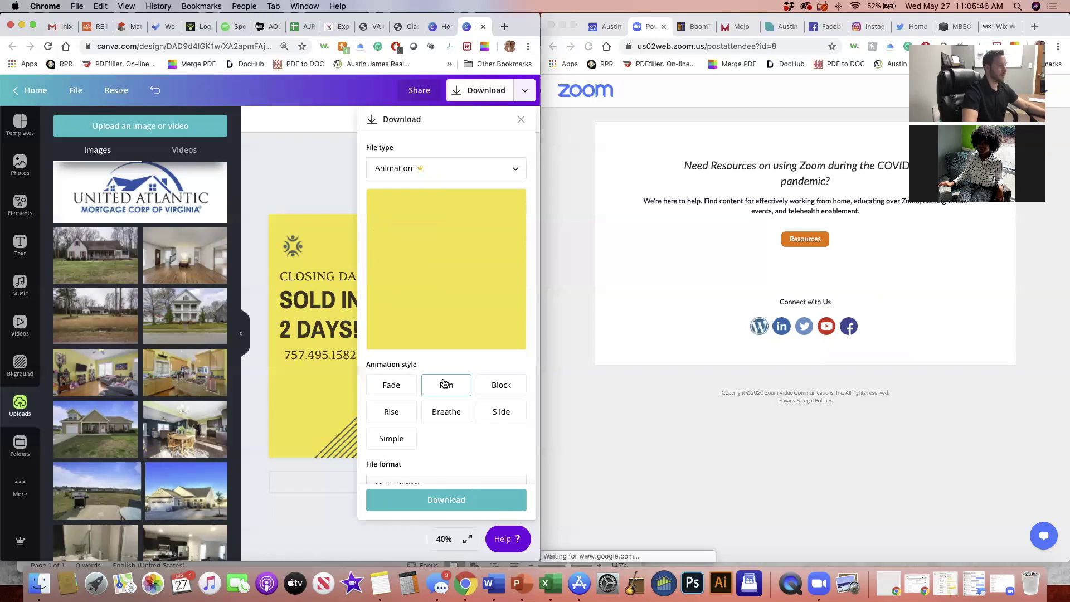
left_click(493, 391)
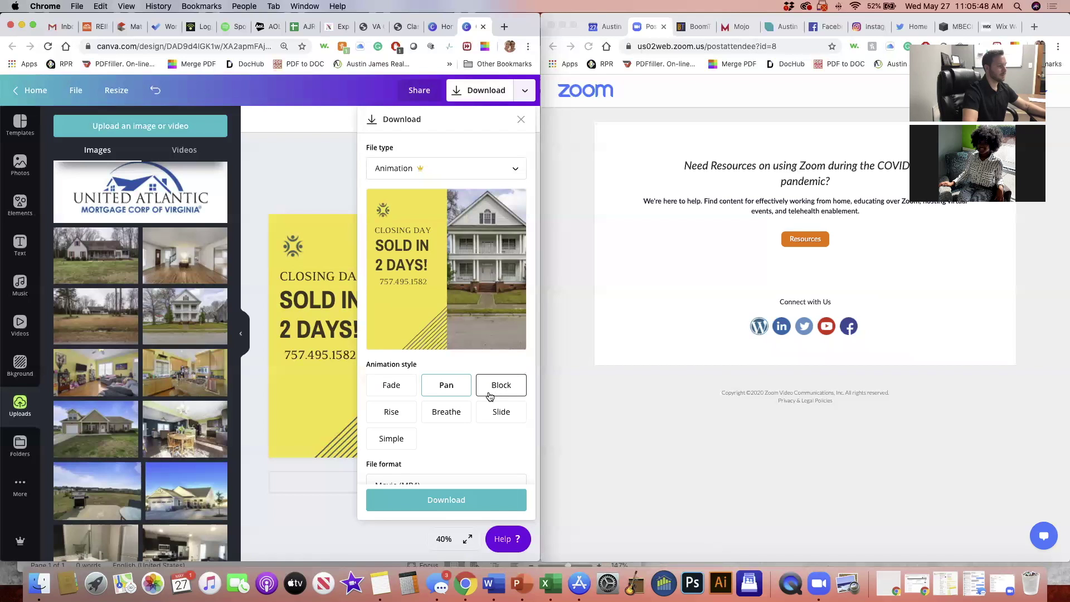
left_click(409, 416)
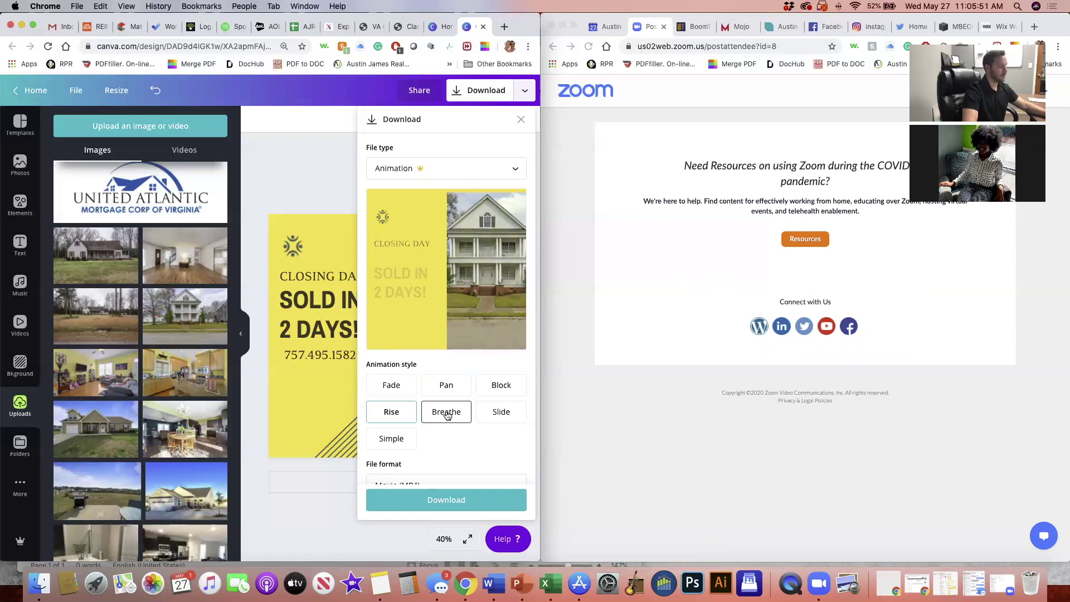
left_click(447, 413)
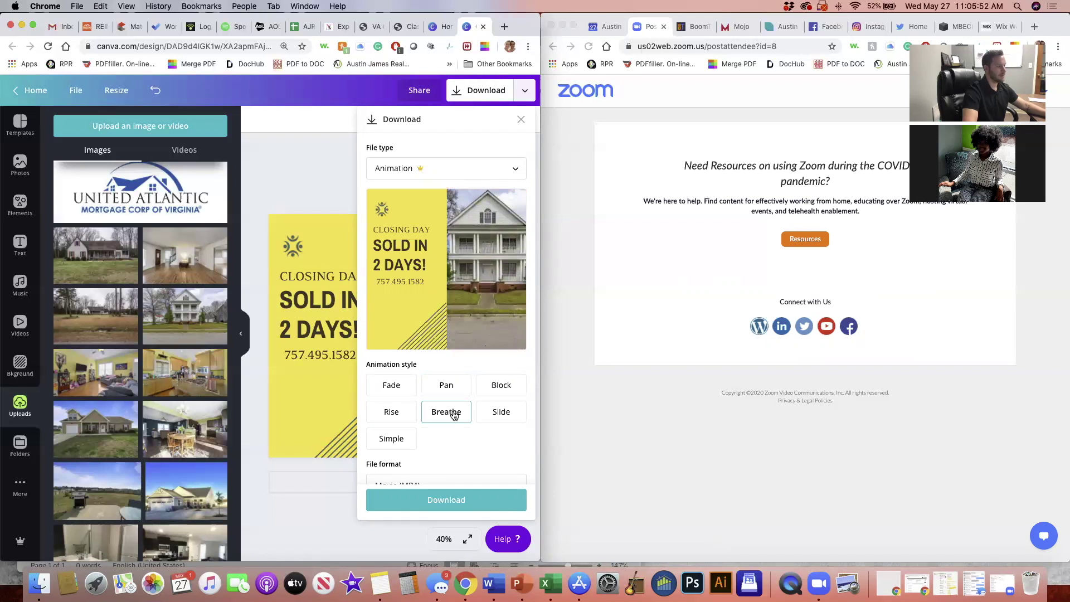
left_click(394, 440)
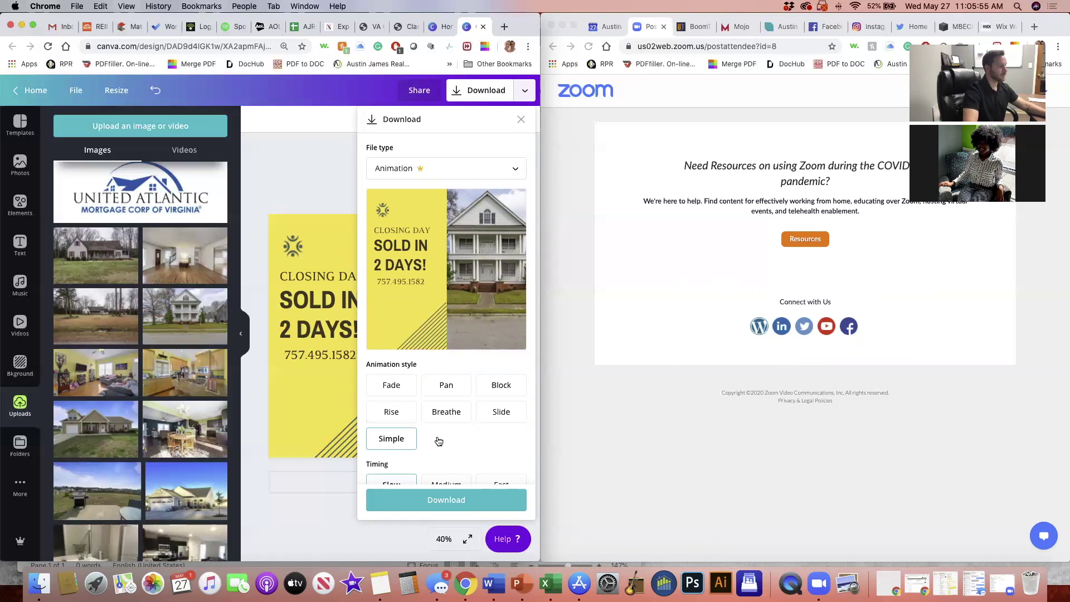
scroll(439, 441, "down", 2)
left_click(492, 331)
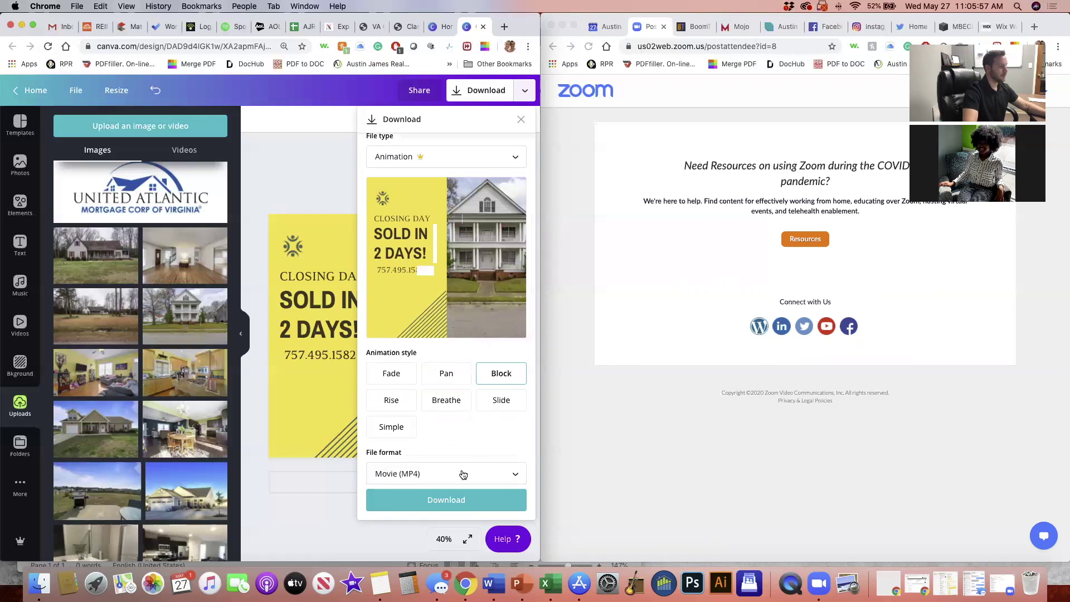
Choose the Fade style with Animated GIF output and start the download
left_click(417, 477)
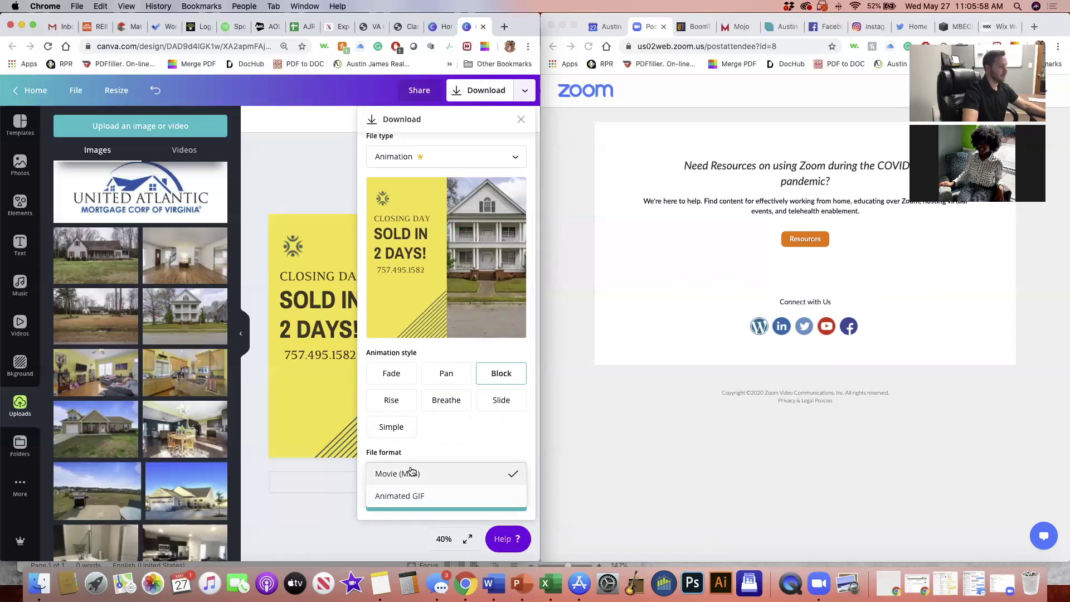
left_click(455, 406)
left_click(383, 383)
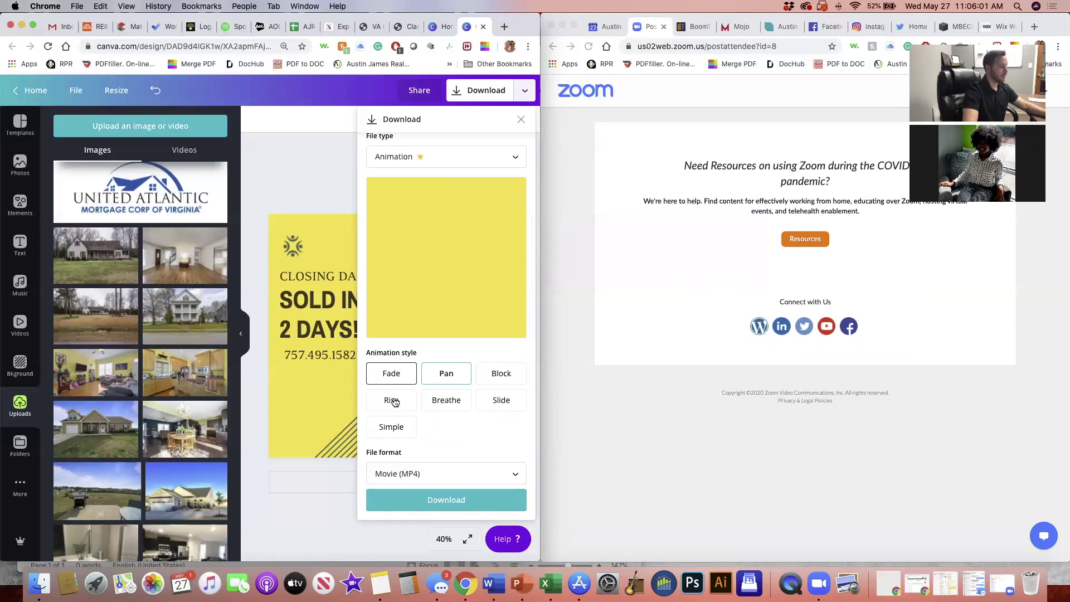
left_click(420, 477)
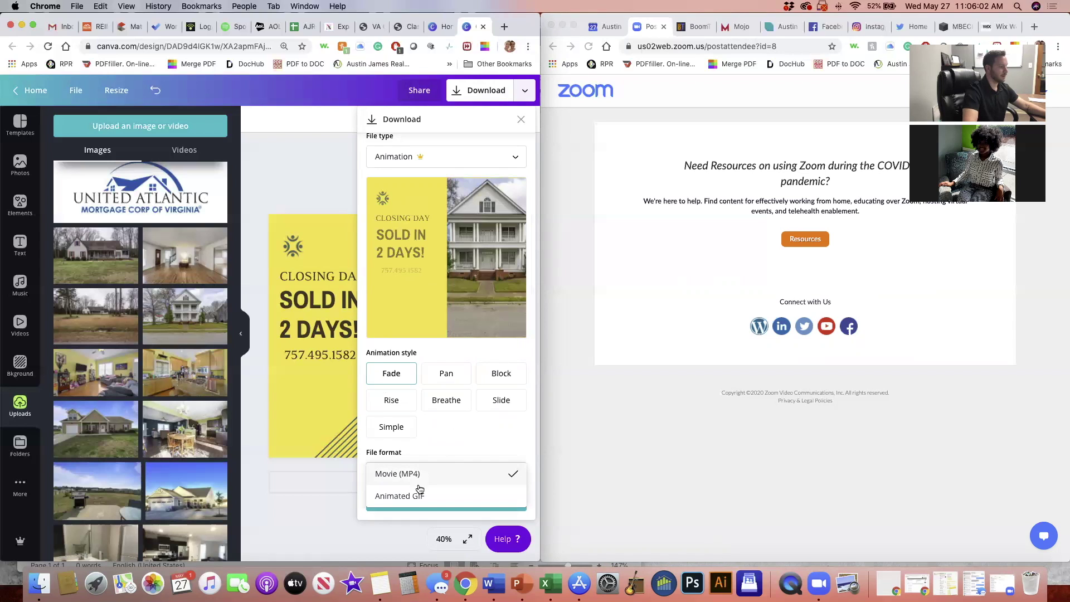
left_click(449, 496)
left_click(448, 503)
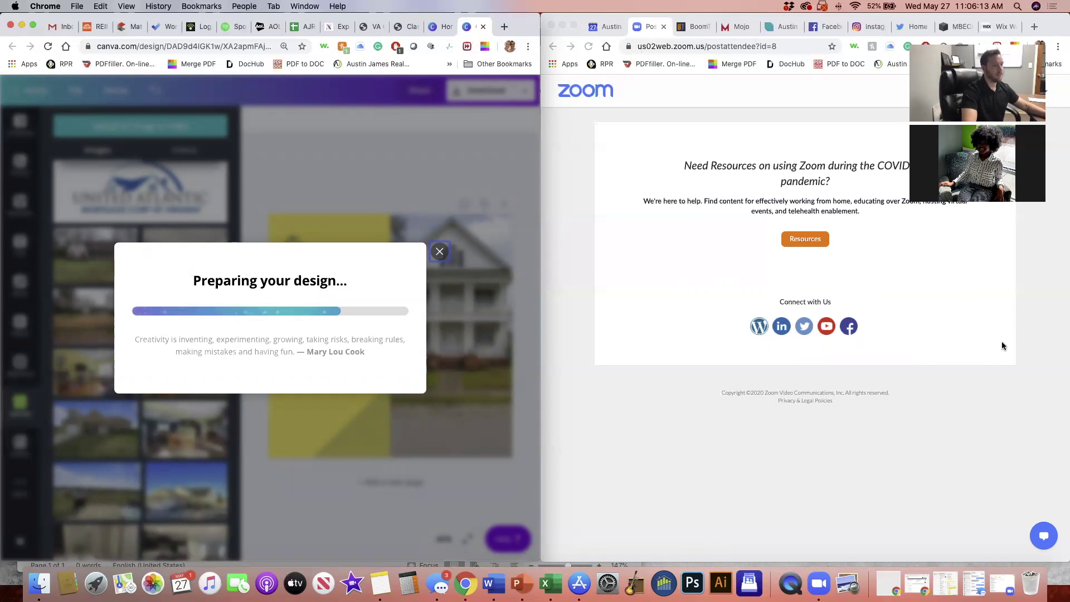
Switch to Instagram, dismiss the notifications prompt and like the RATIFIED listing post
left_click(865, 25)
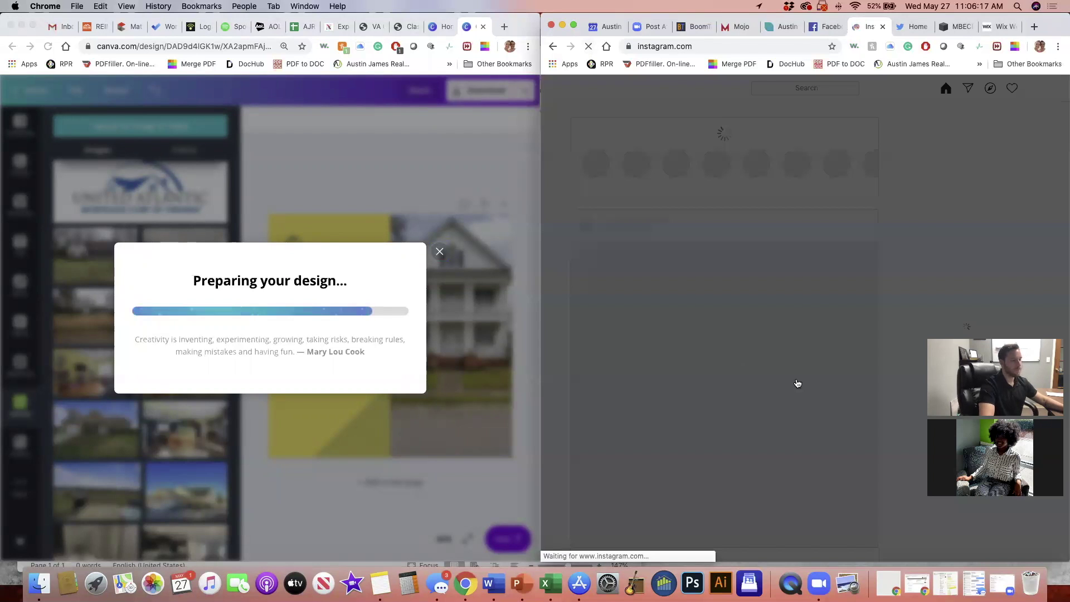
left_click(797, 390)
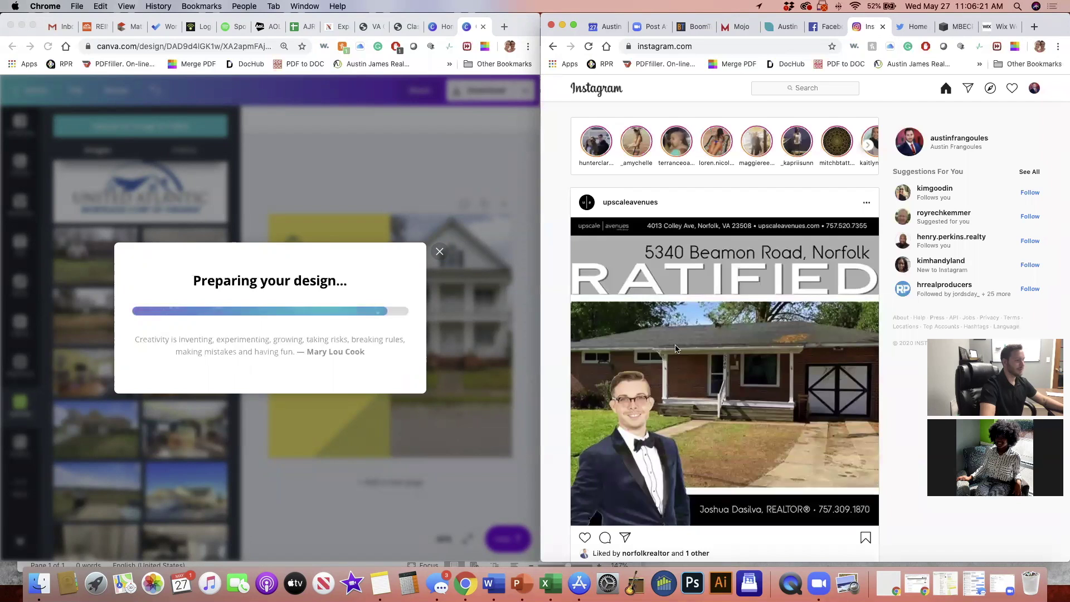
scroll(680, 342, "down", 2)
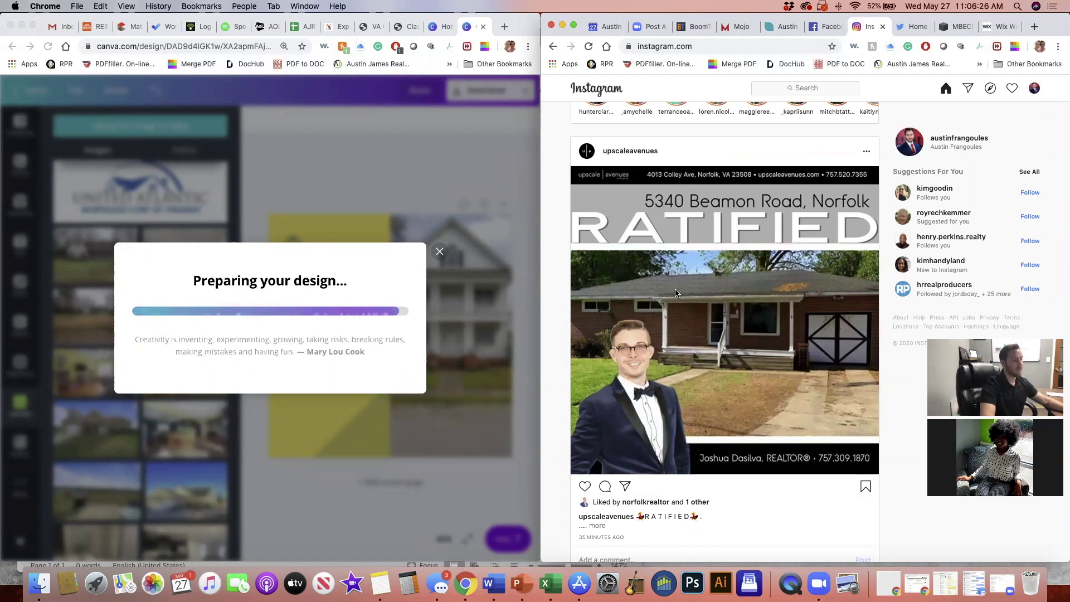
double_click(676, 292)
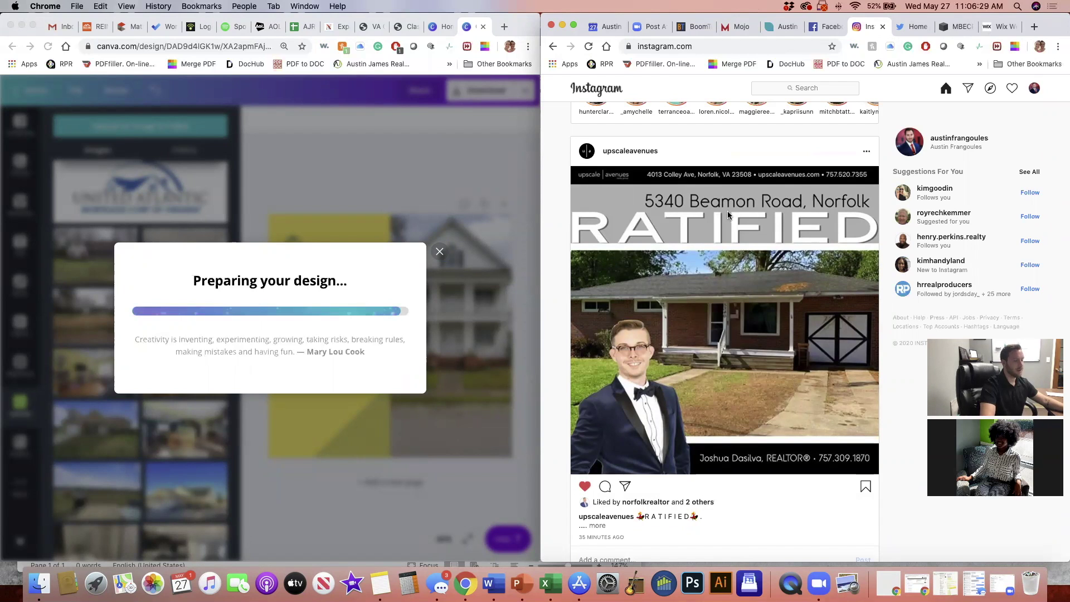
scroll(758, 220, "down", 1)
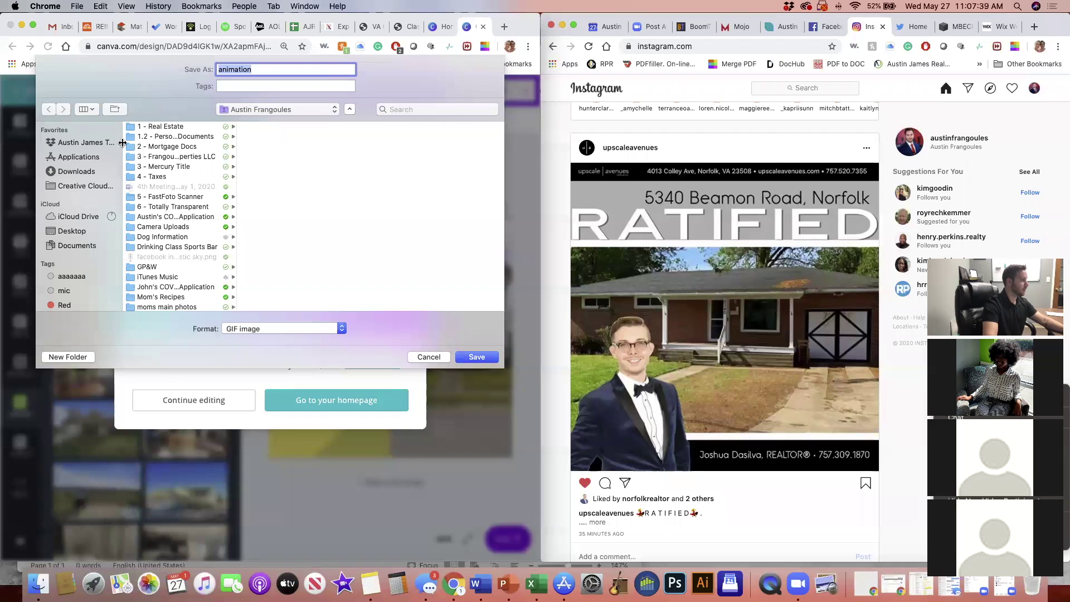
Save the GIF as 'animation for real estate' in the team Dropbox folder
left_click(87, 144)
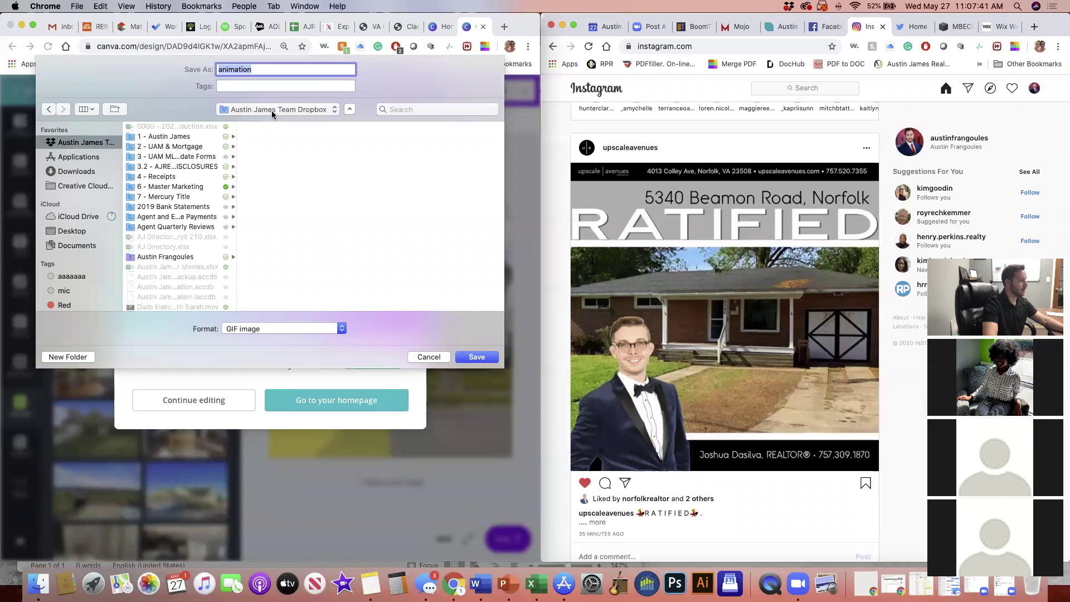
left_click(271, 69)
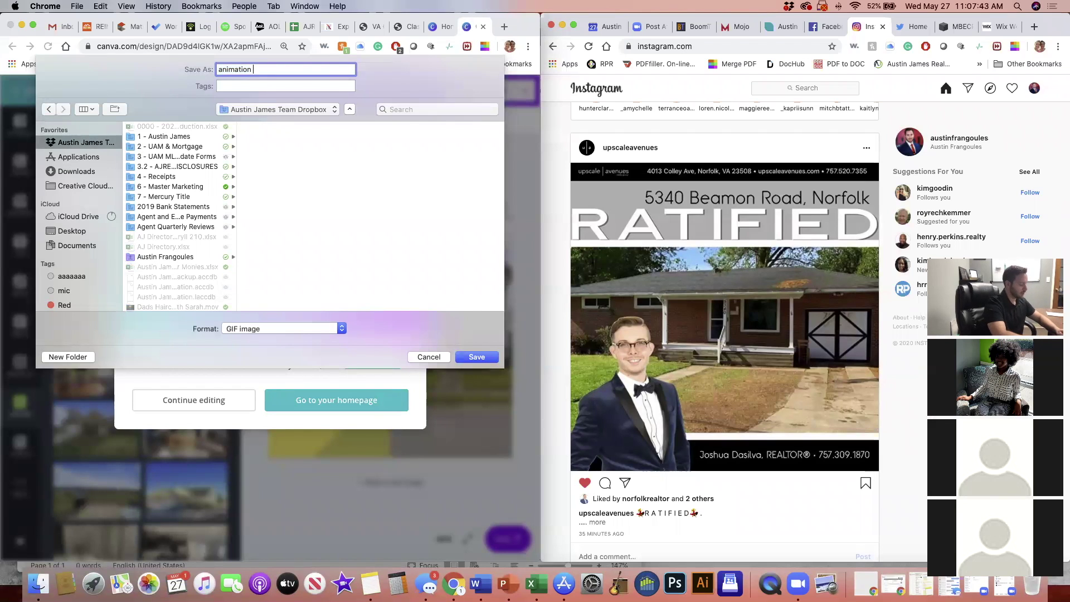
type("for real estate")
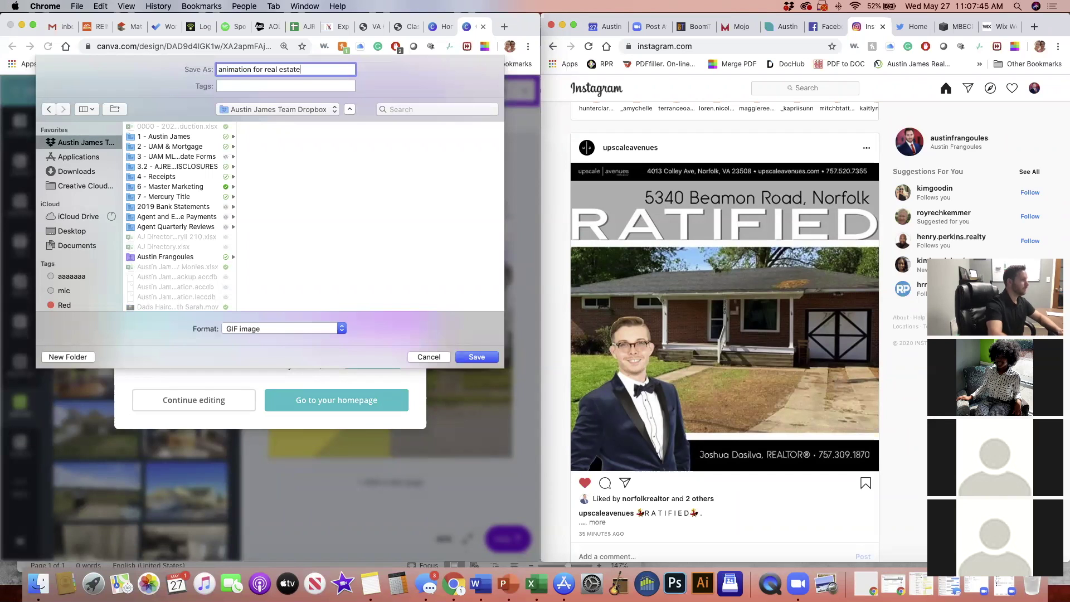
left_click(469, 358)
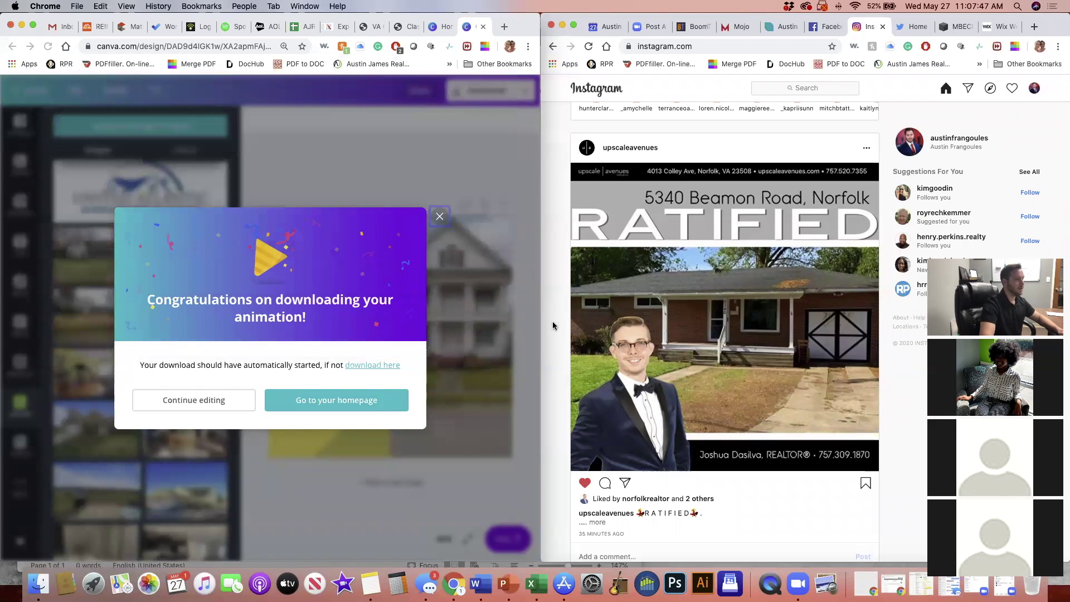
left_click(1035, 88)
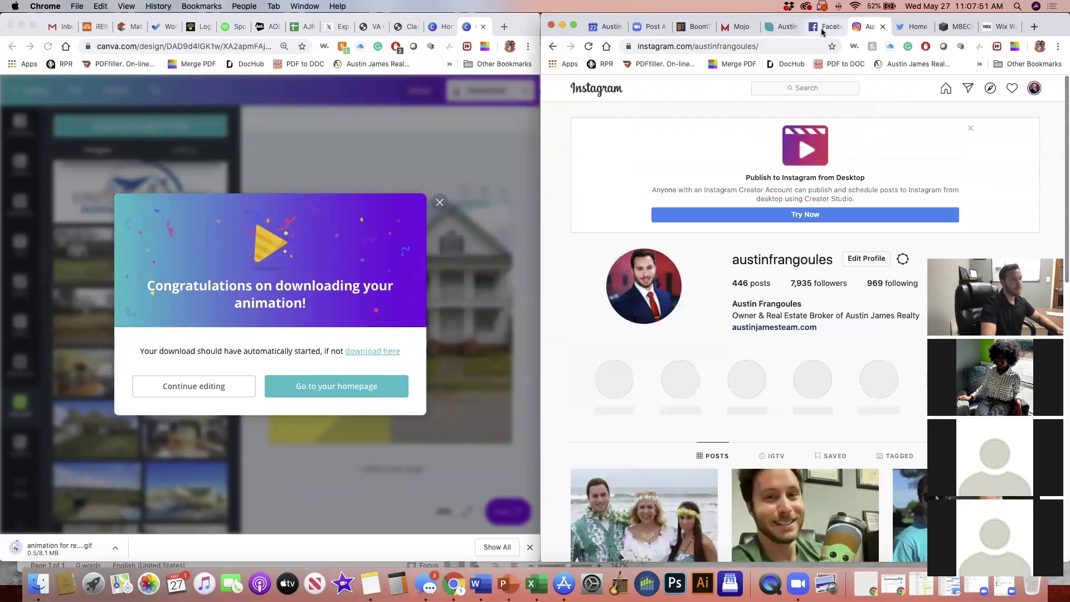
scroll(789, 257, "down", 5)
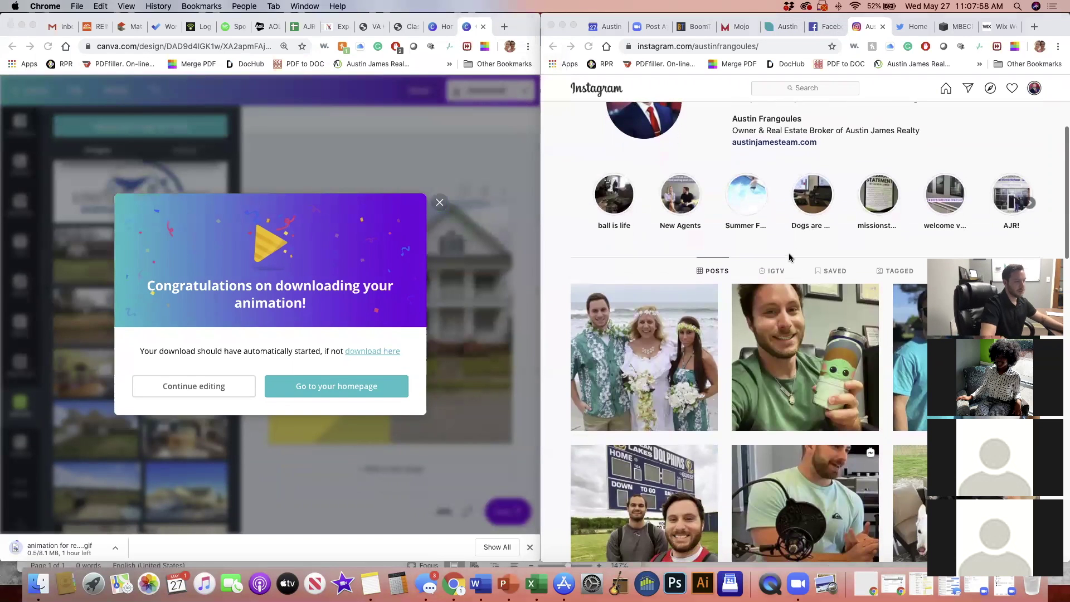
scroll(790, 257, "down", 8)
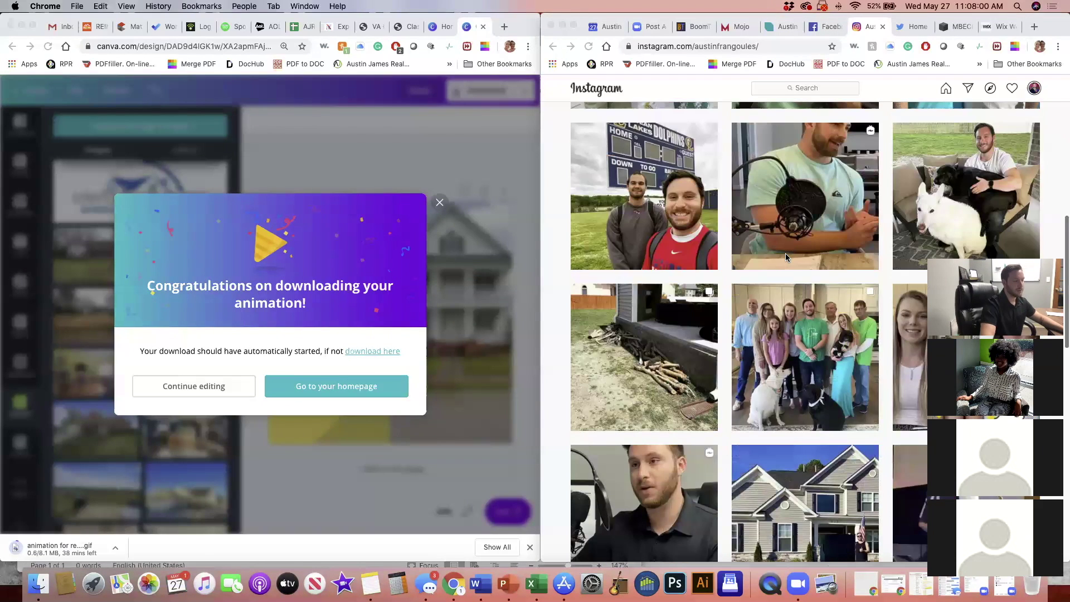
scroll(786, 257, "up", 10)
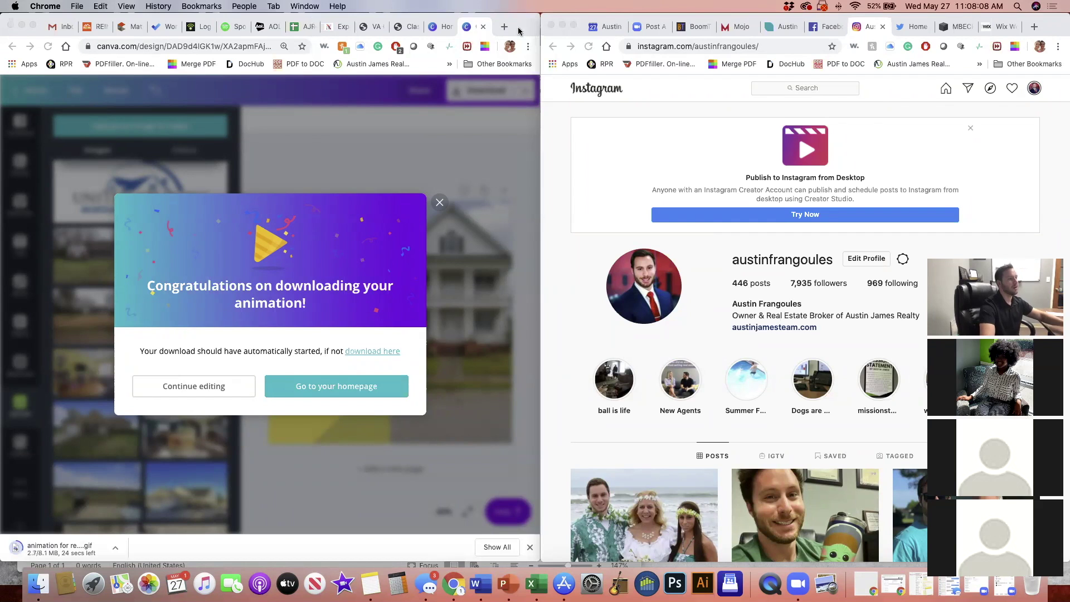
Start a new Facebook post with a photo attachment, then bring up the Social Media Times note
left_click(829, 28)
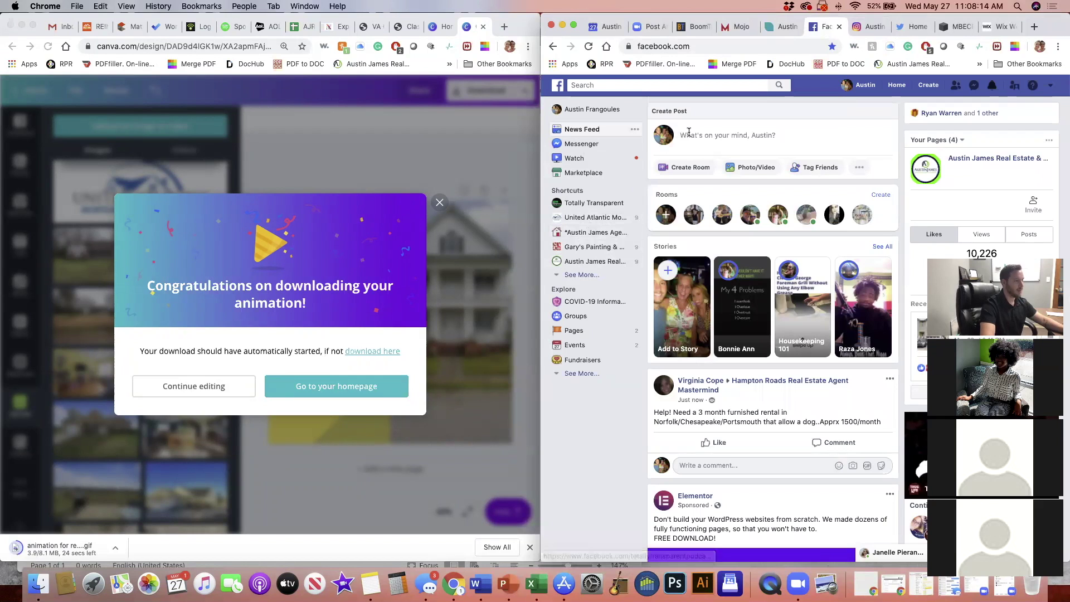
left_click(729, 135)
left_click(743, 170)
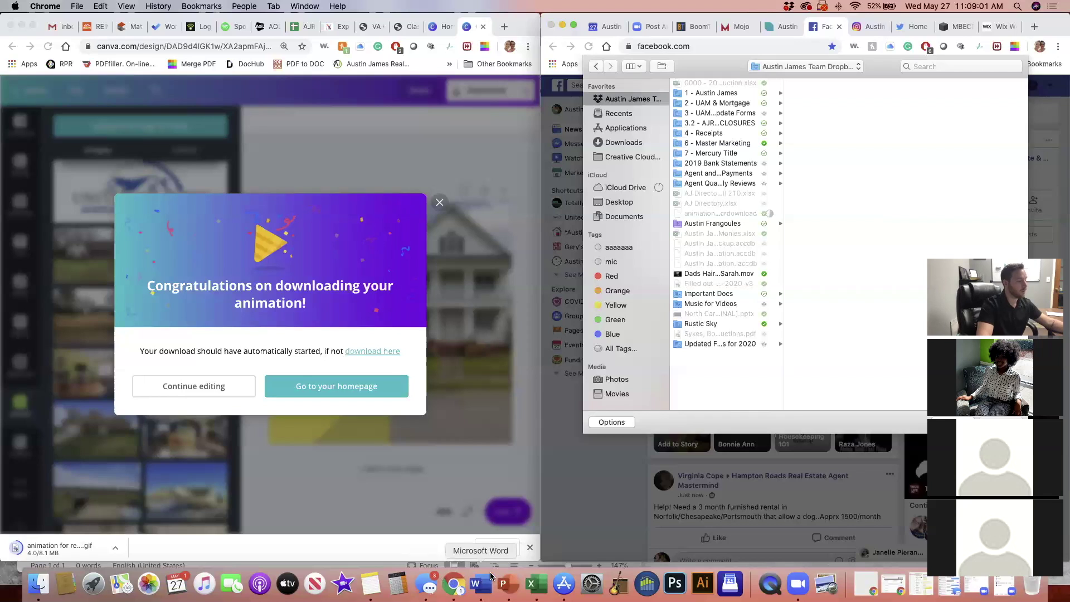
left_click(370, 584)
Highlight the Facebook times in the Social Media Times note, then minimize Notes
left_click(371, 422)
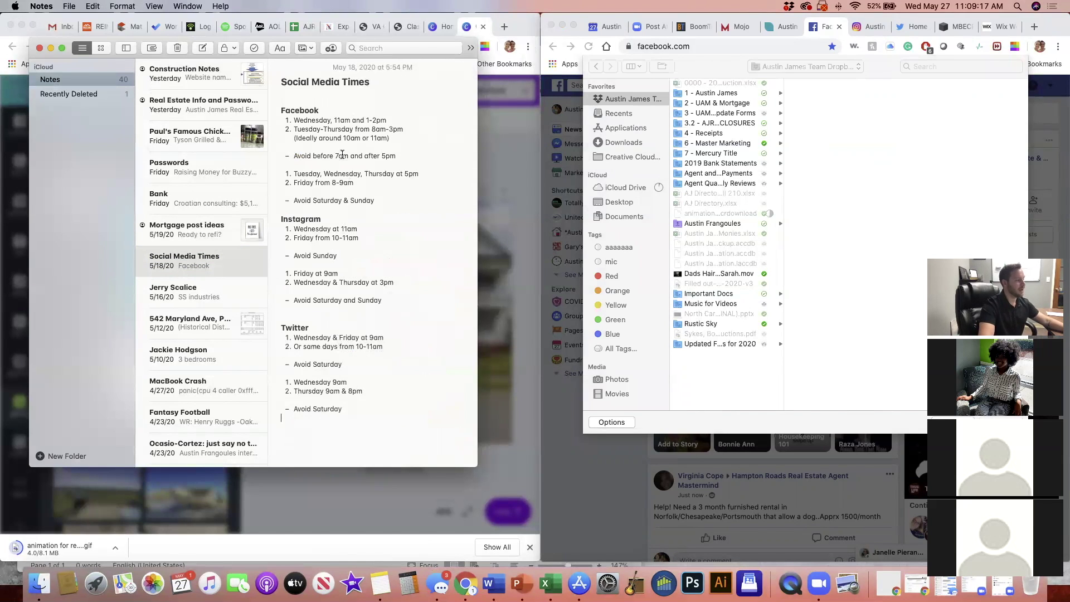
mouse_move(357, 140)
left_mouse_down()
mouse_move(412, 131)
mouse_move(356, 118)
left_mouse_up()
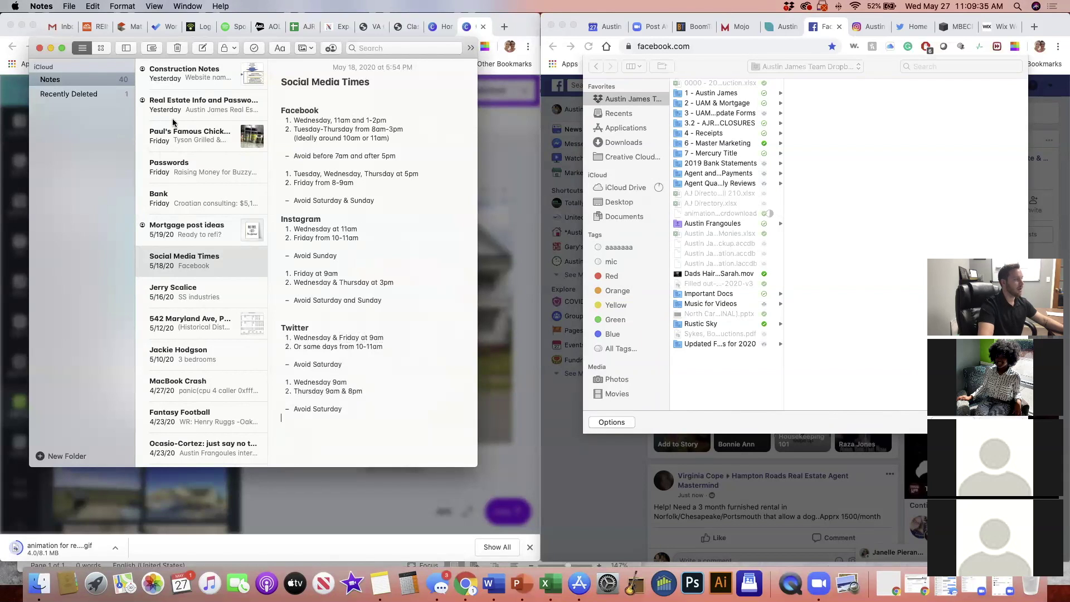
left_click(51, 49)
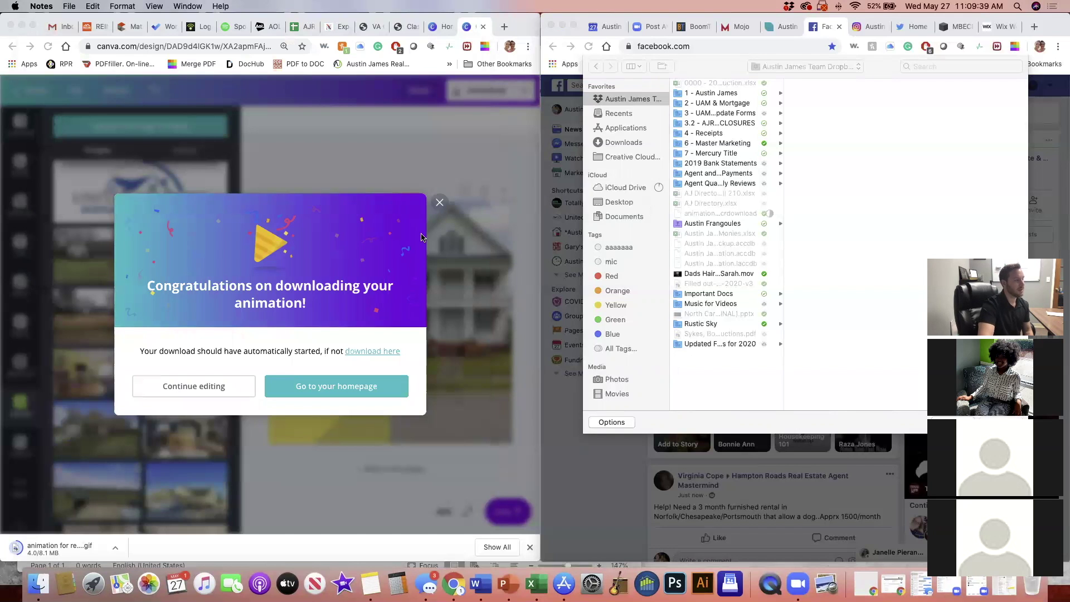
Download the Closing Day design as a PNG and save CLOSING DAY.png into the team Dropbox folder
left_click(439, 203)
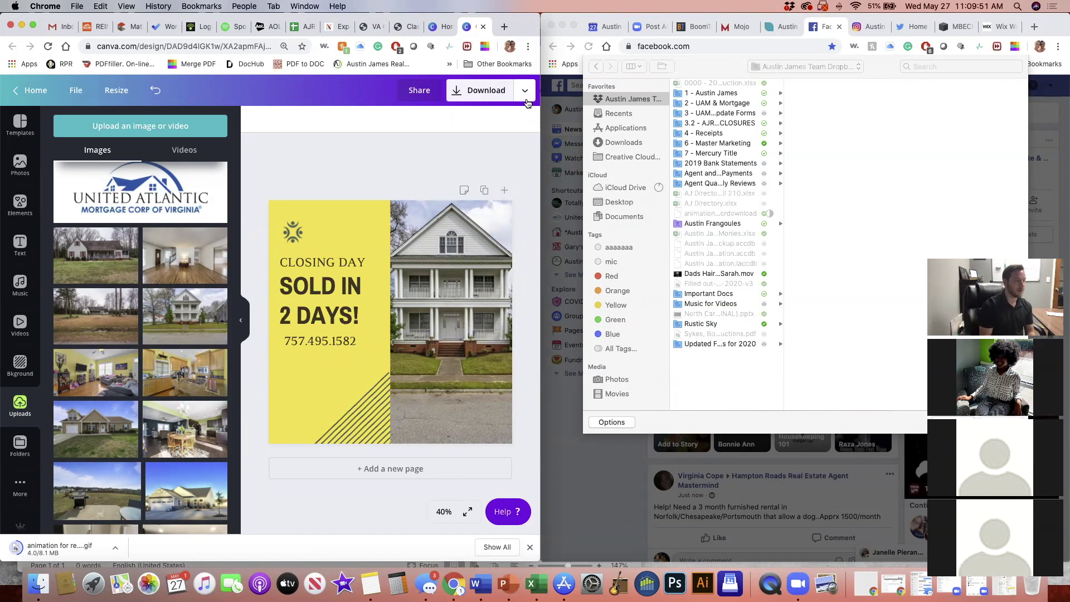
left_click(525, 91)
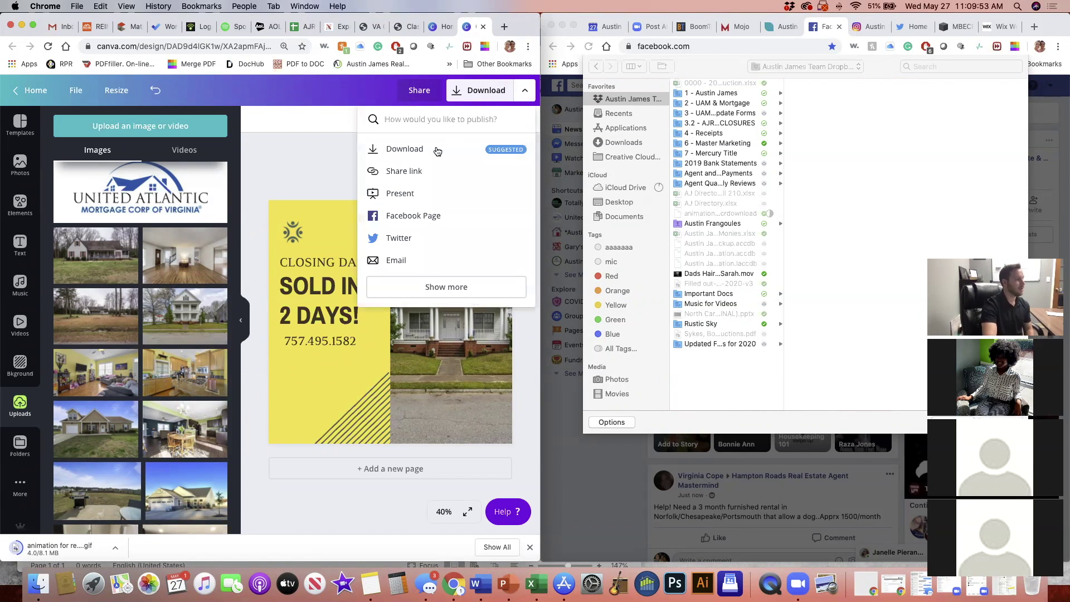
left_click(425, 290)
scroll(440, 285, "down", 4)
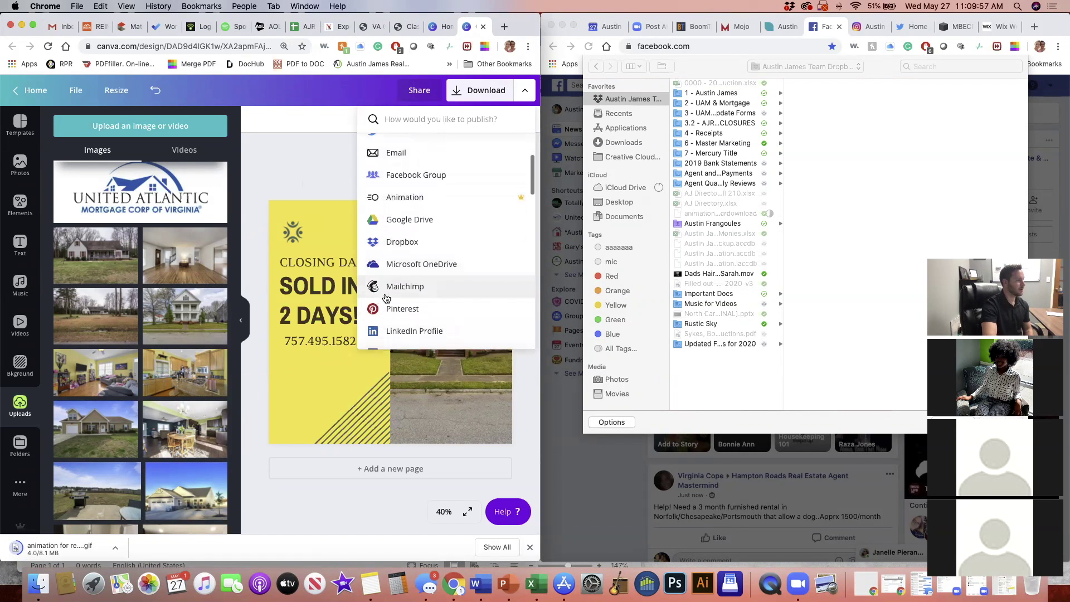
left_click(295, 152)
left_click(475, 96)
left_click(419, 289)
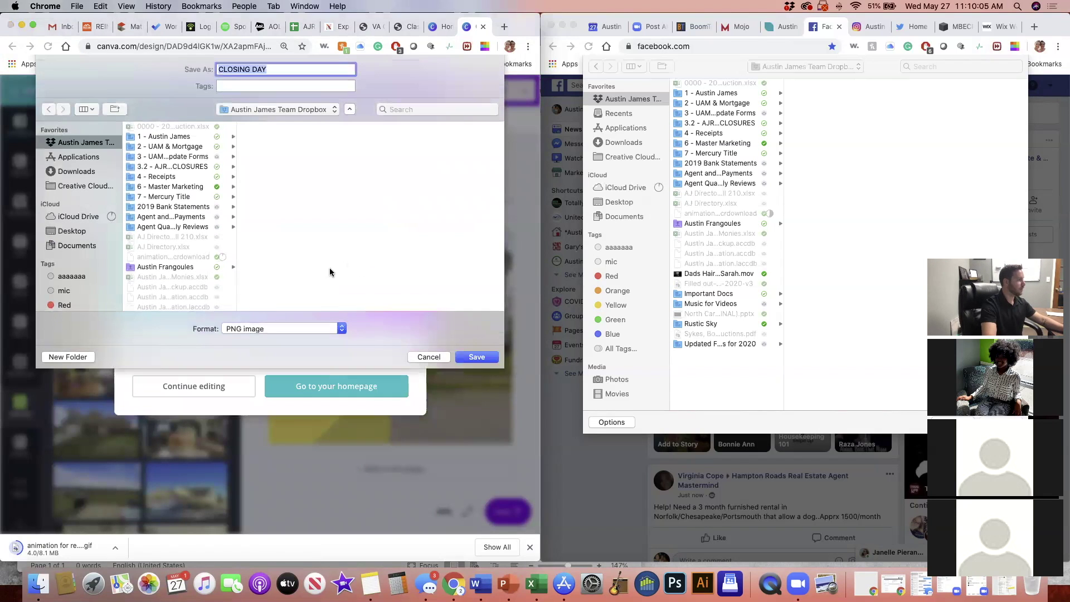
left_click(475, 357)
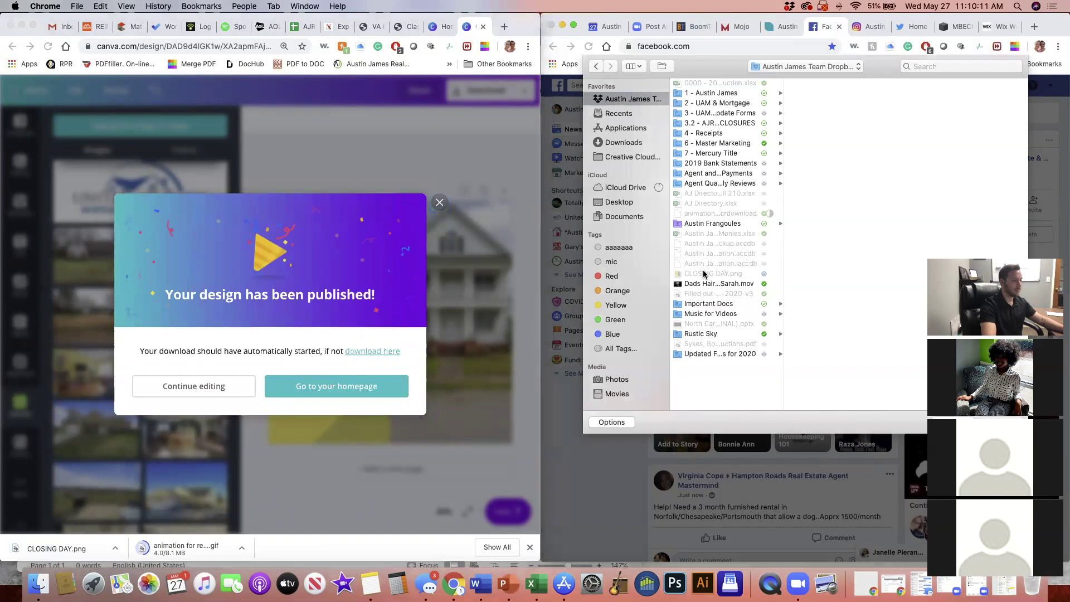
Attach CLOSING DAY.png with caption 'Sold this home in 2 days! Come check out my other houses for sale!'
left_click(596, 204)
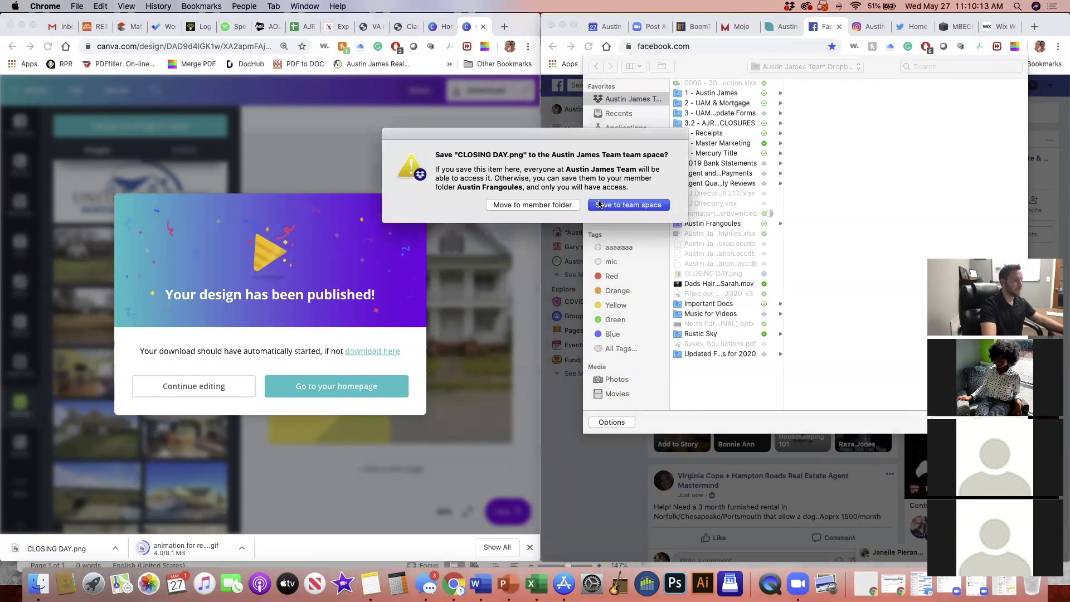
left_click(700, 273)
left_click(995, 427)
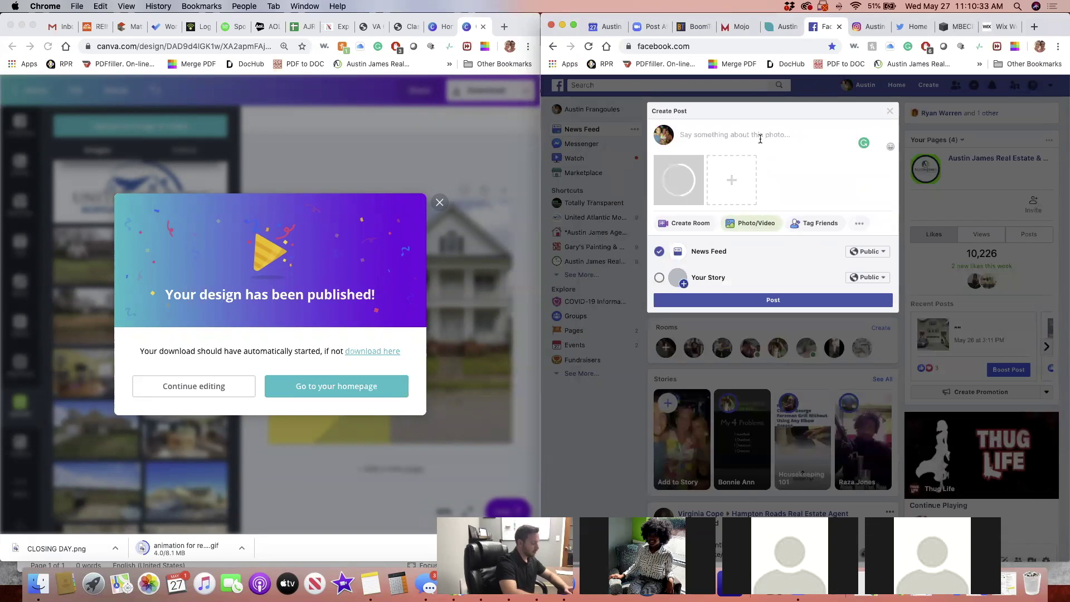
type("Sold this home in")
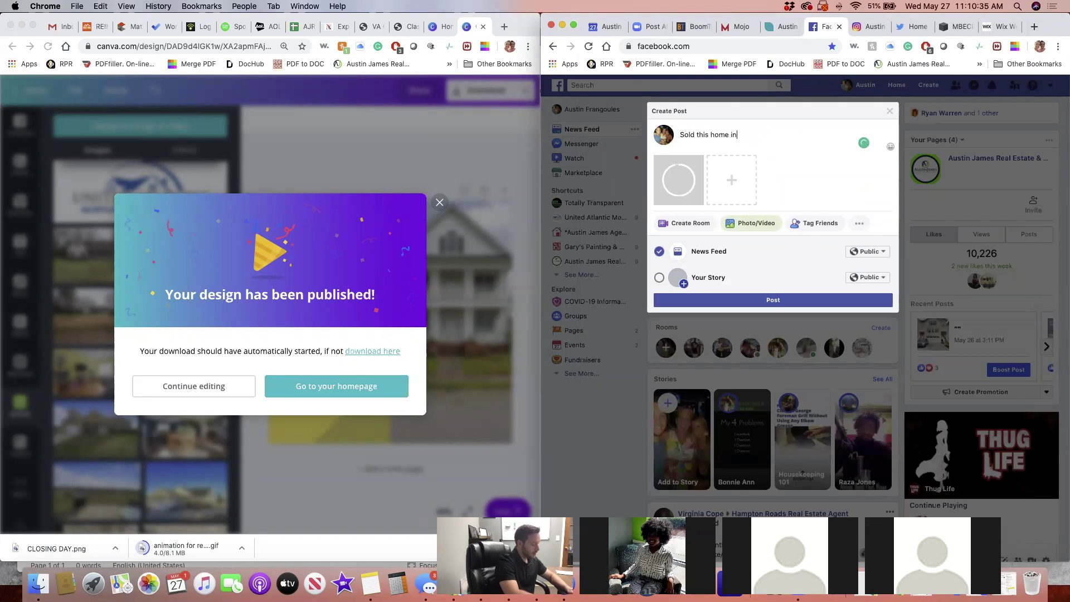
type(" 2 days")
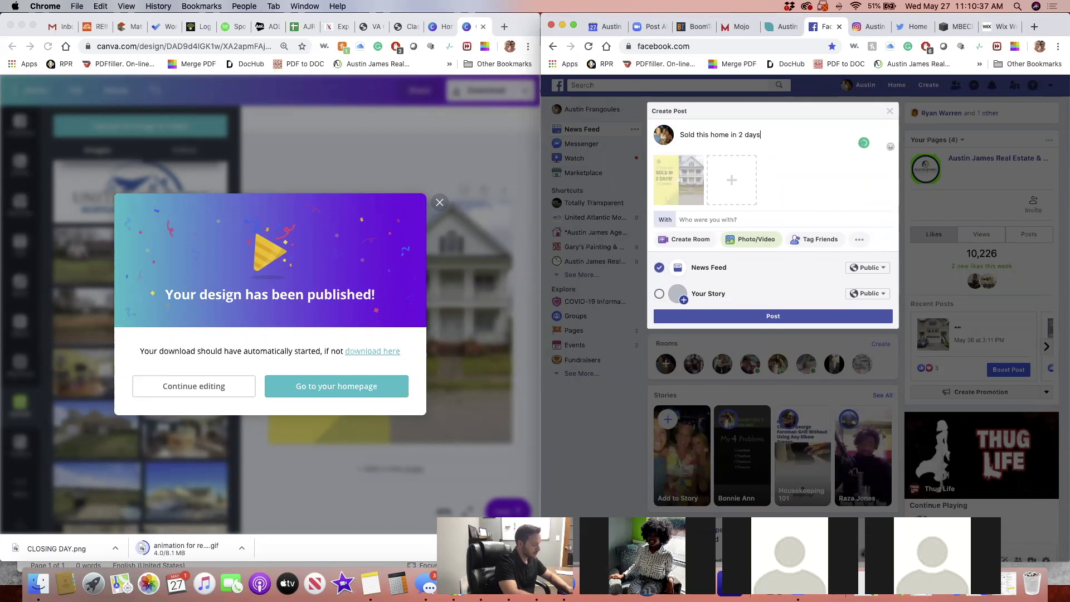
type("! Come check")
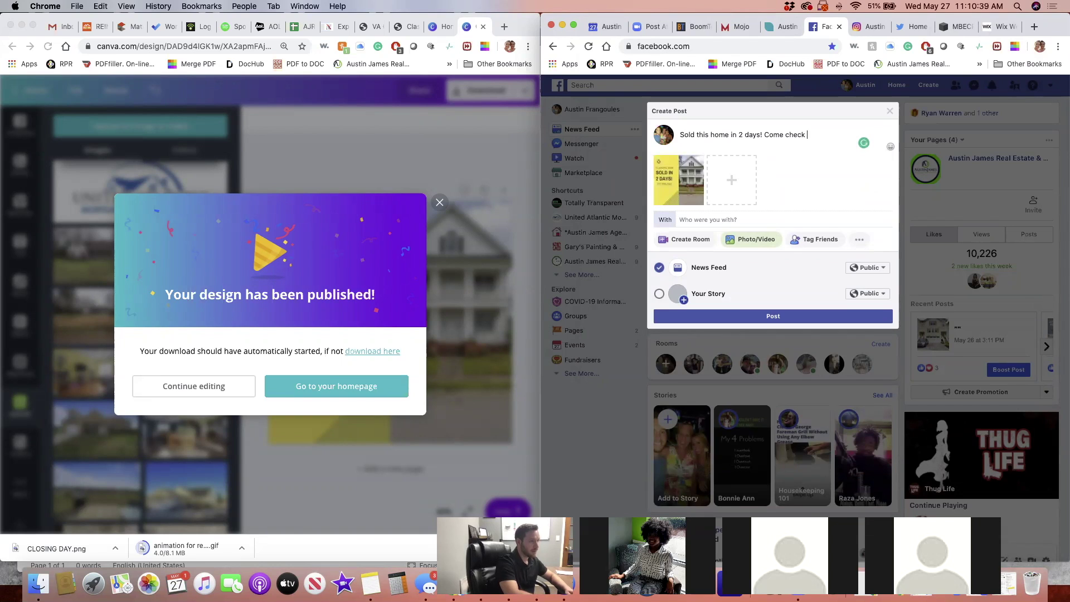
type(" out my")
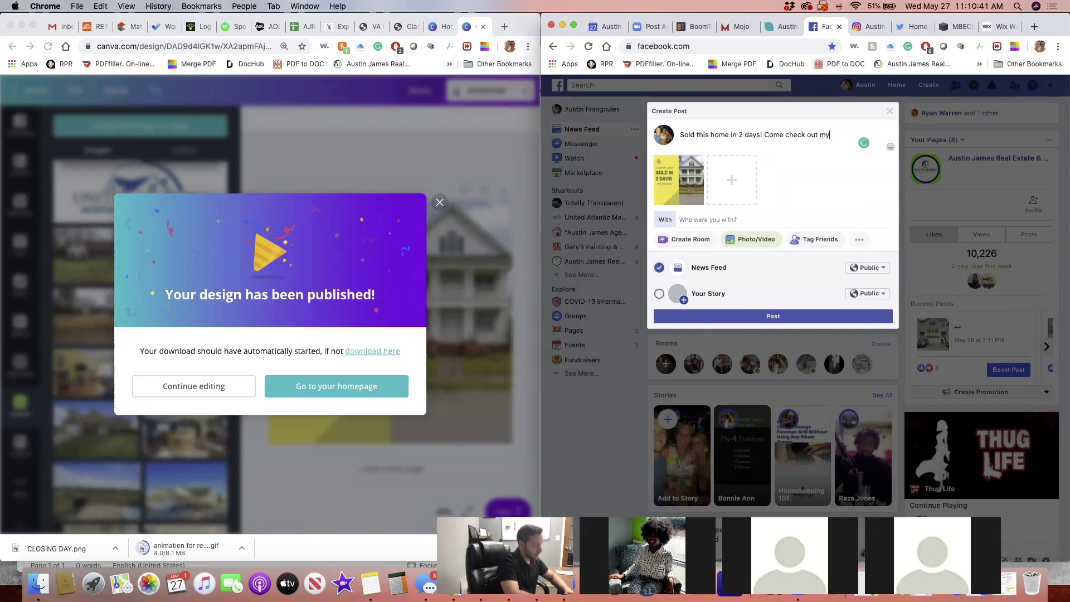
type(" other houses for s")
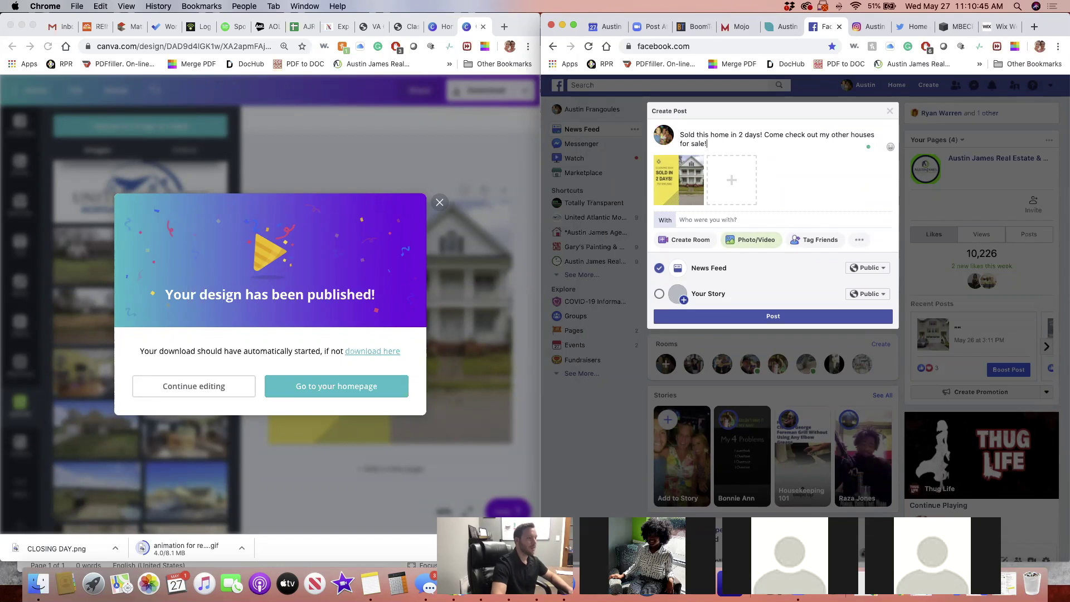
type("ale!")
left_click(857, 239)
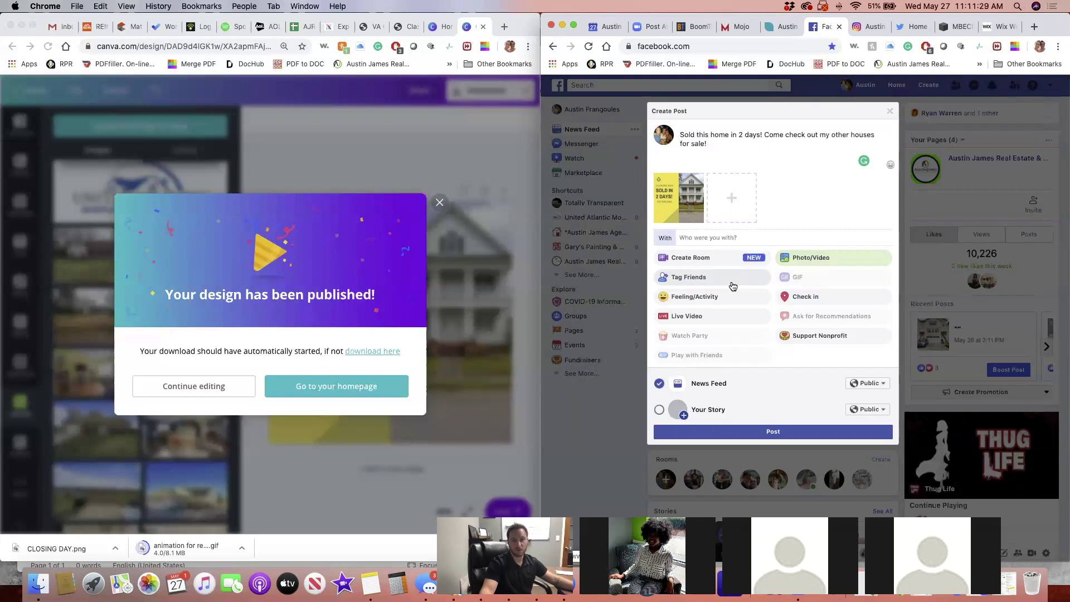
Discard the draft post and search 'inman' to open the Inman HomeServices page
left_click(890, 112)
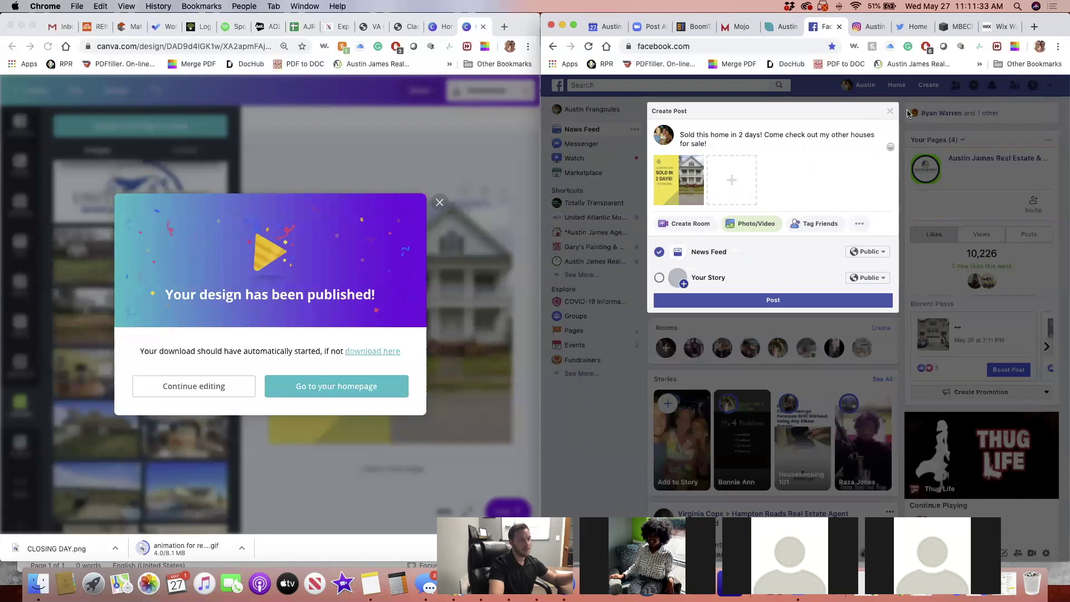
left_click(891, 111)
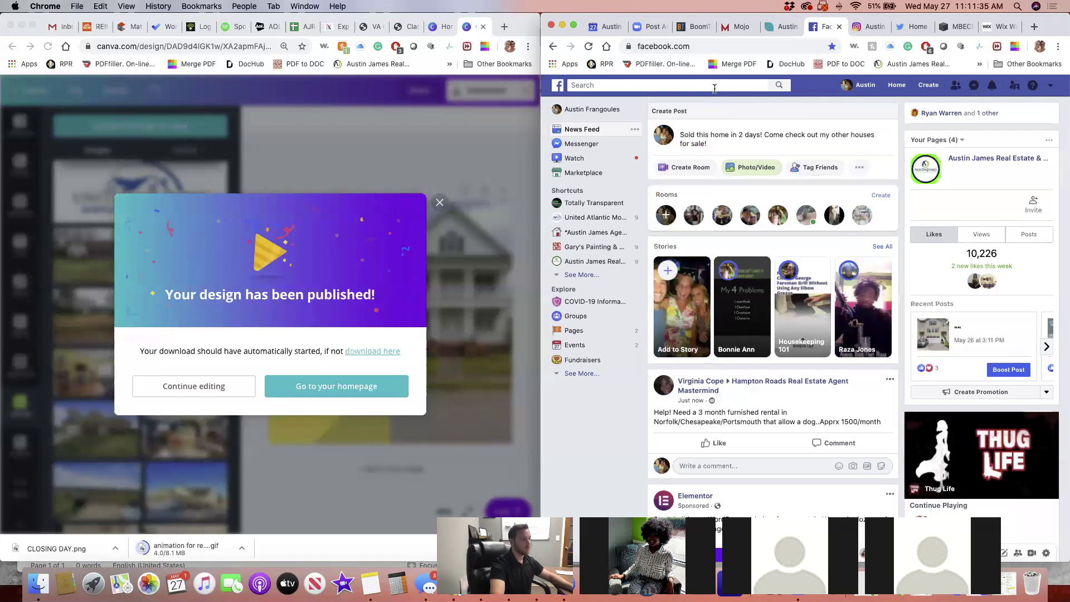
left_click(716, 85)
type("inman")
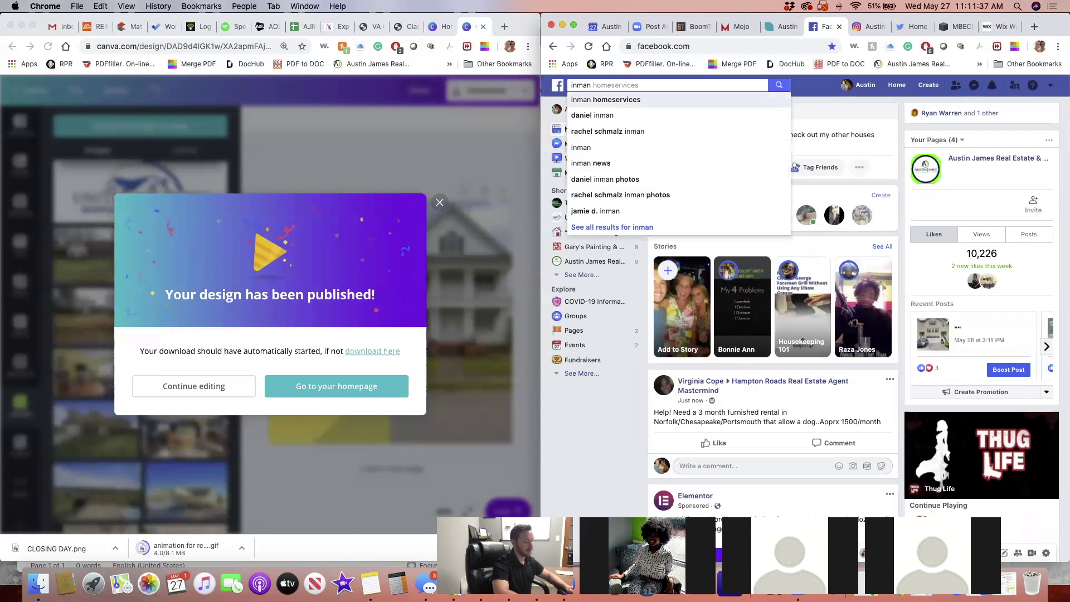
left_click(606, 99)
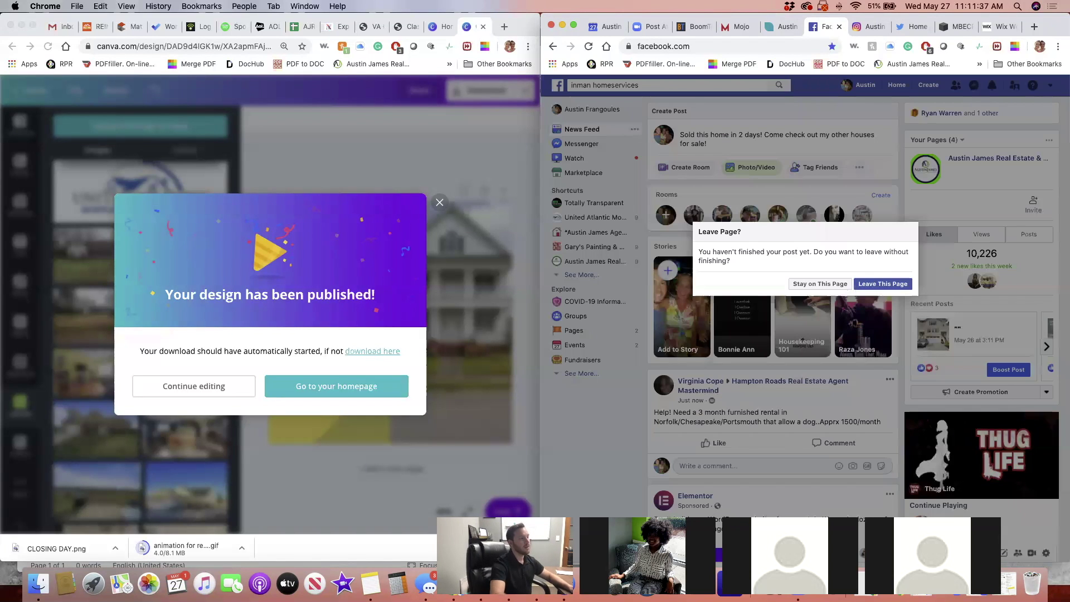
left_click(864, 283)
left_click(747, 138)
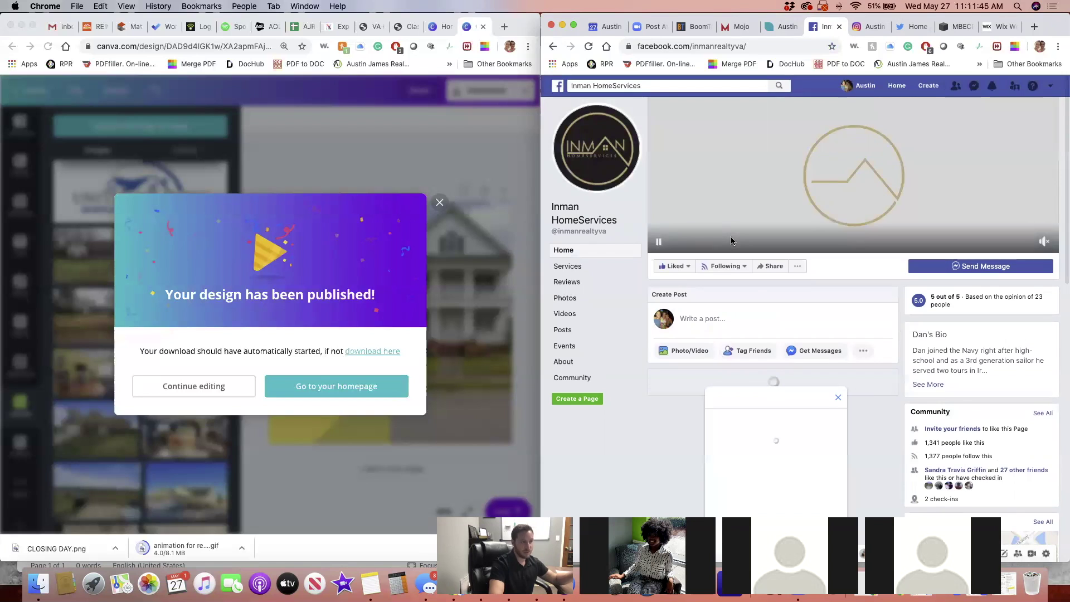
Close Messenger, pause the cover video, and scroll down to the Videos and Posts sections
left_click(837, 398)
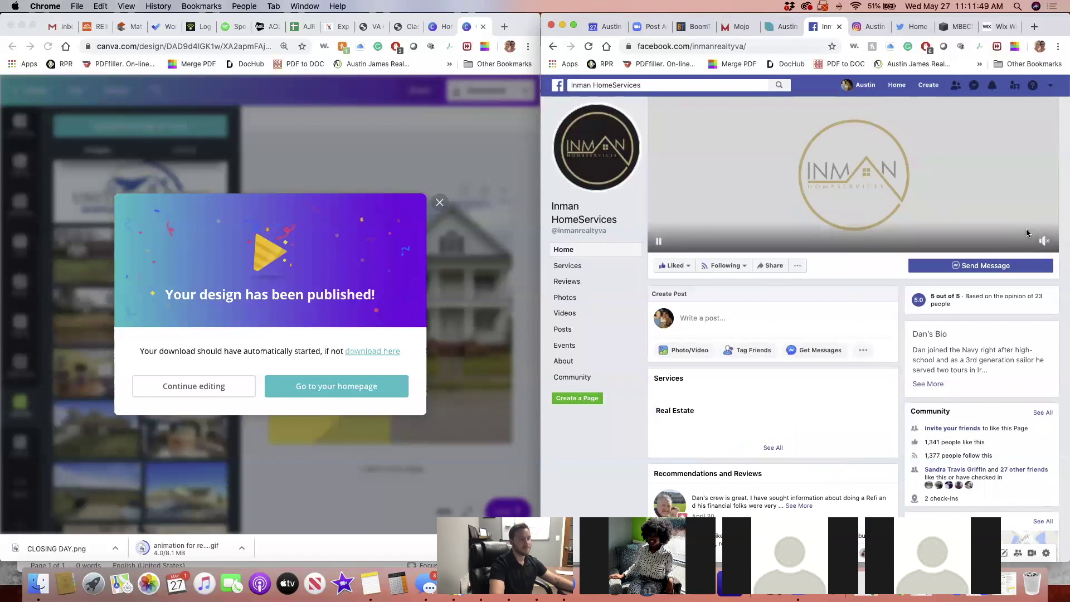
left_click(1043, 243)
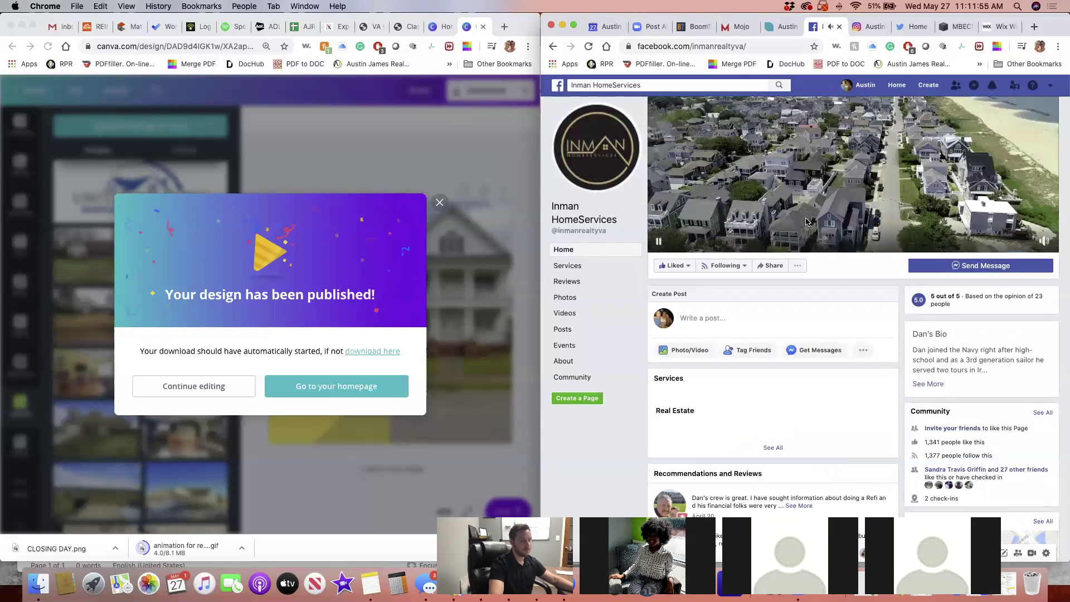
left_click(659, 241)
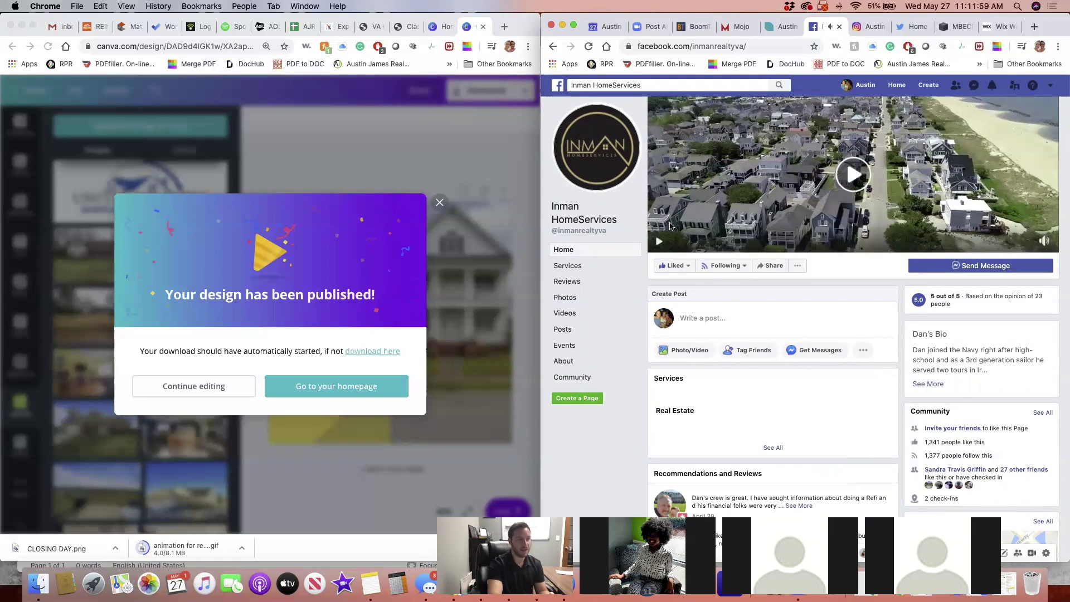
scroll(702, 270, "down", 1)
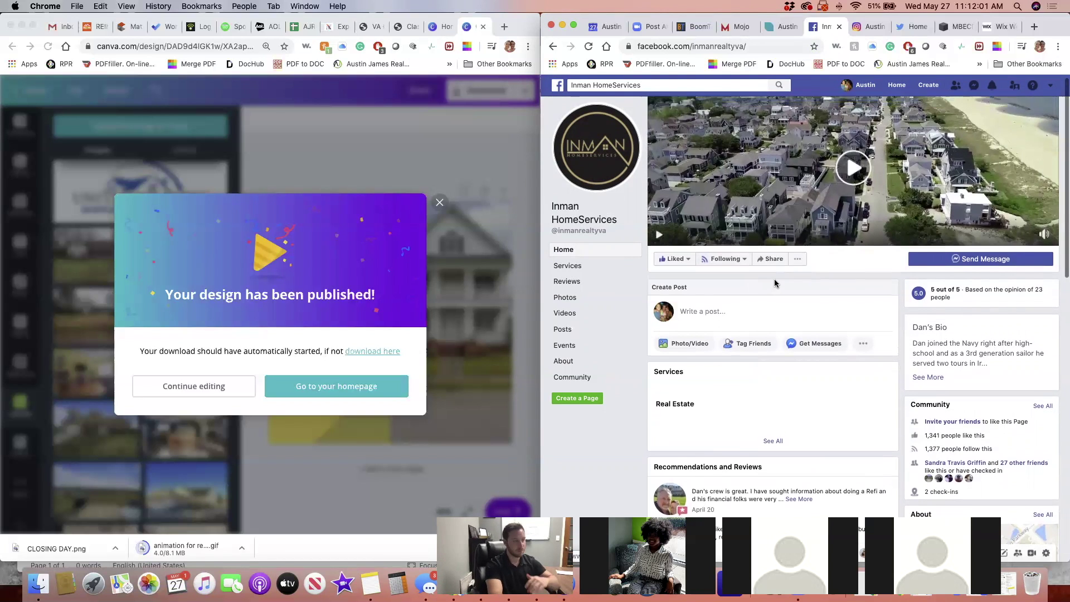
scroll(774, 283, "down", 2)
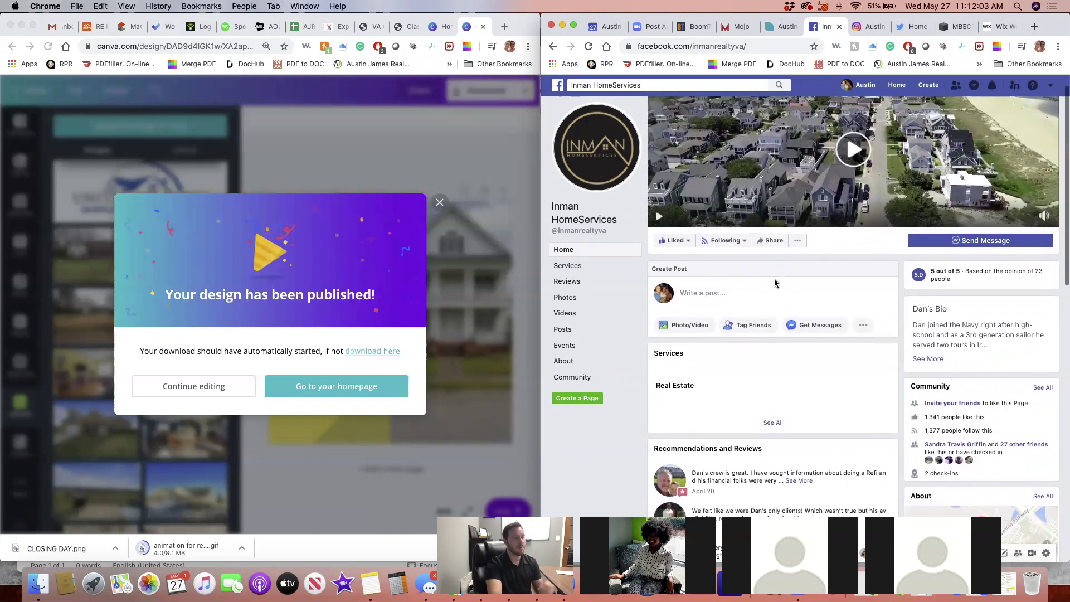
scroll(774, 283, "down", 5)
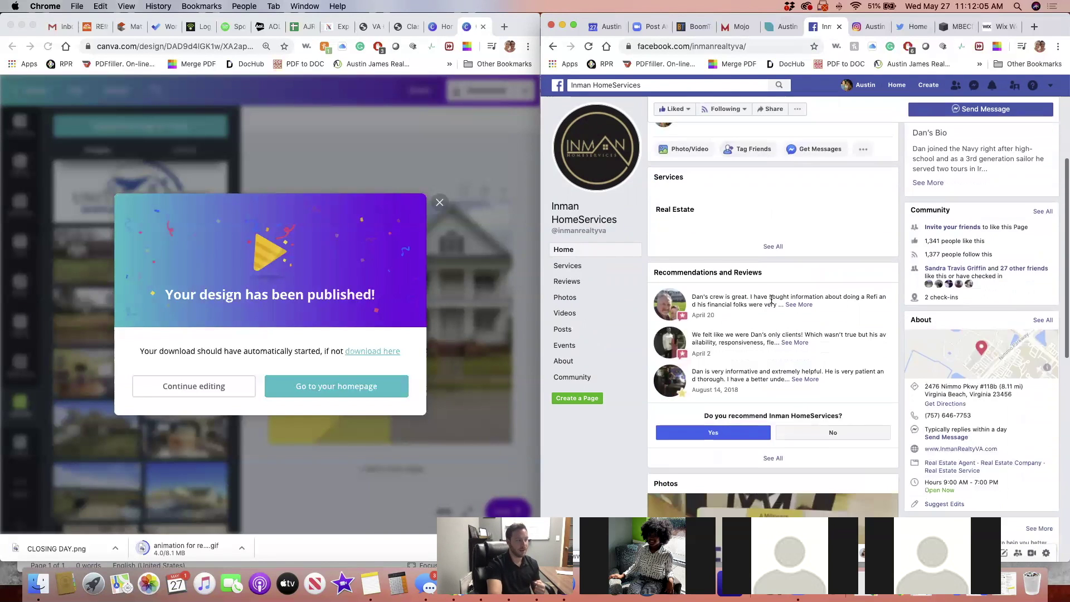
scroll(772, 301, "down", 10)
scroll(769, 304, "down", 4)
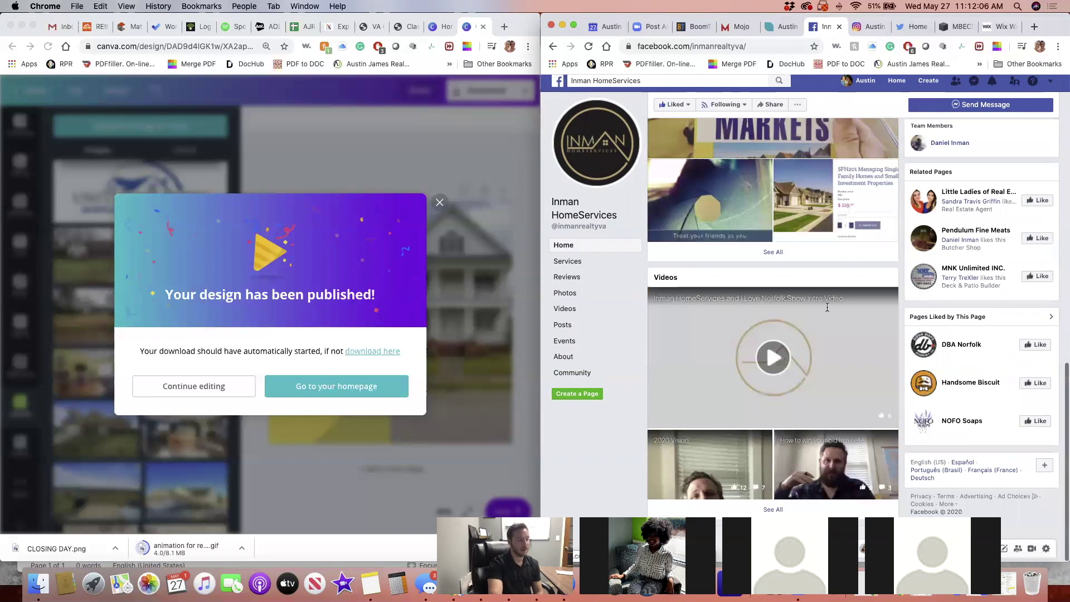
scroll(910, 333, "down", 3)
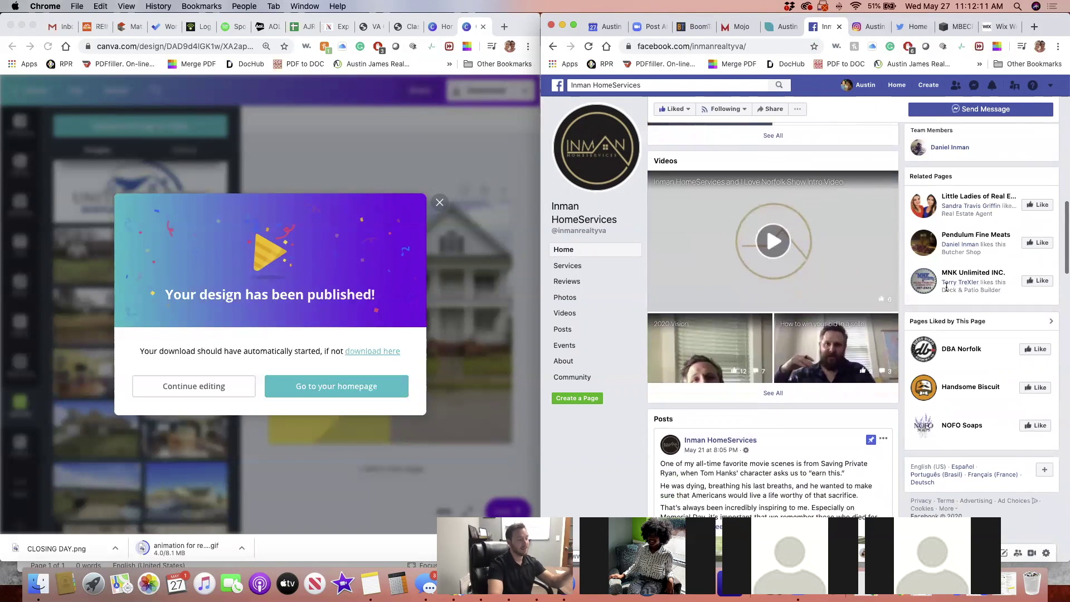
scroll(946, 287, "down", 3)
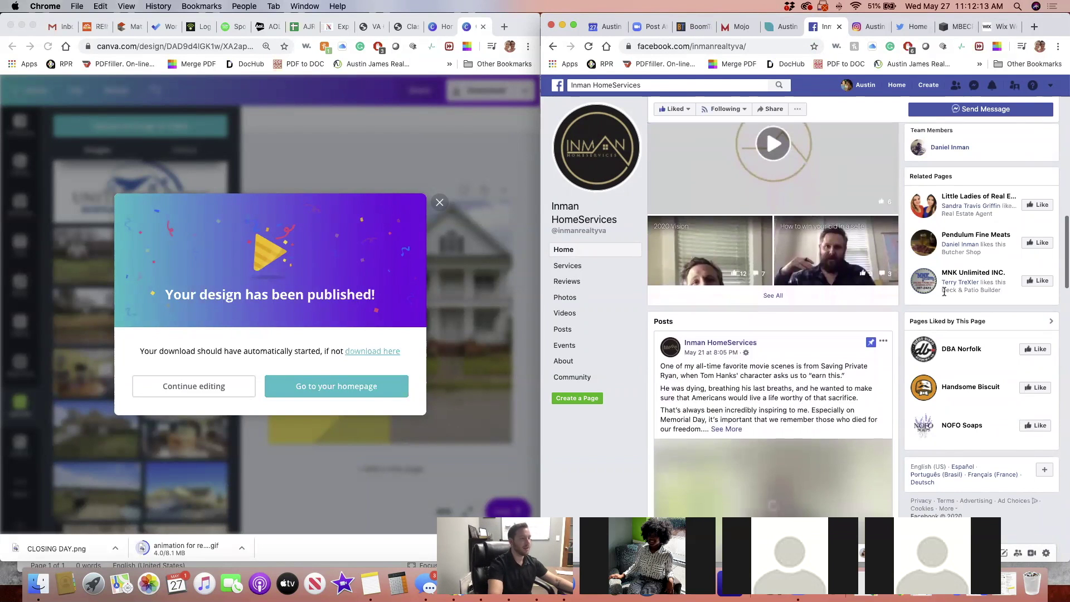
left_click(844, 257)
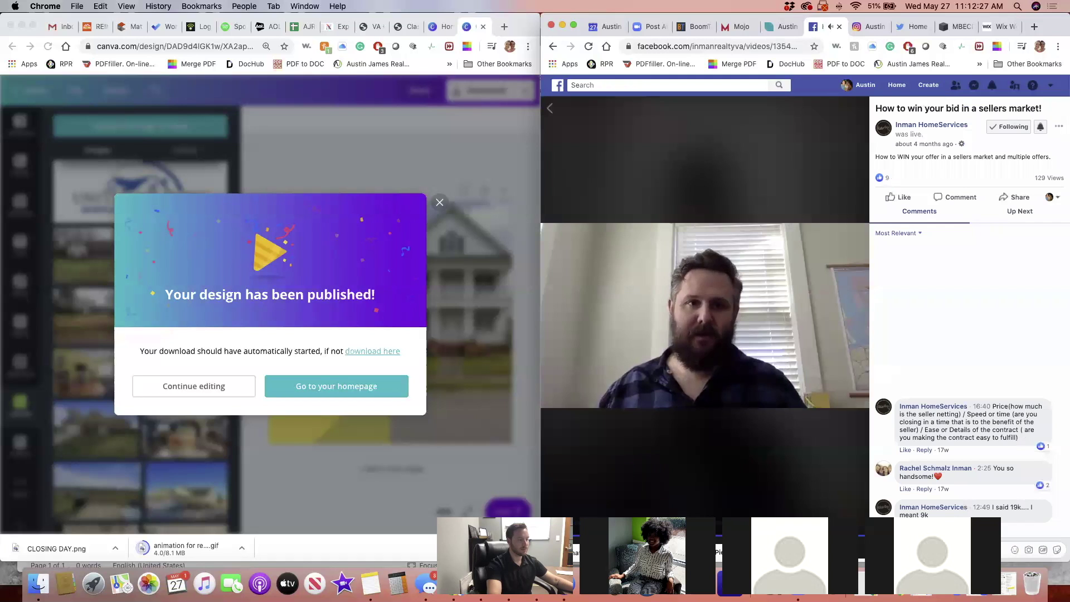
left_click(638, 157)
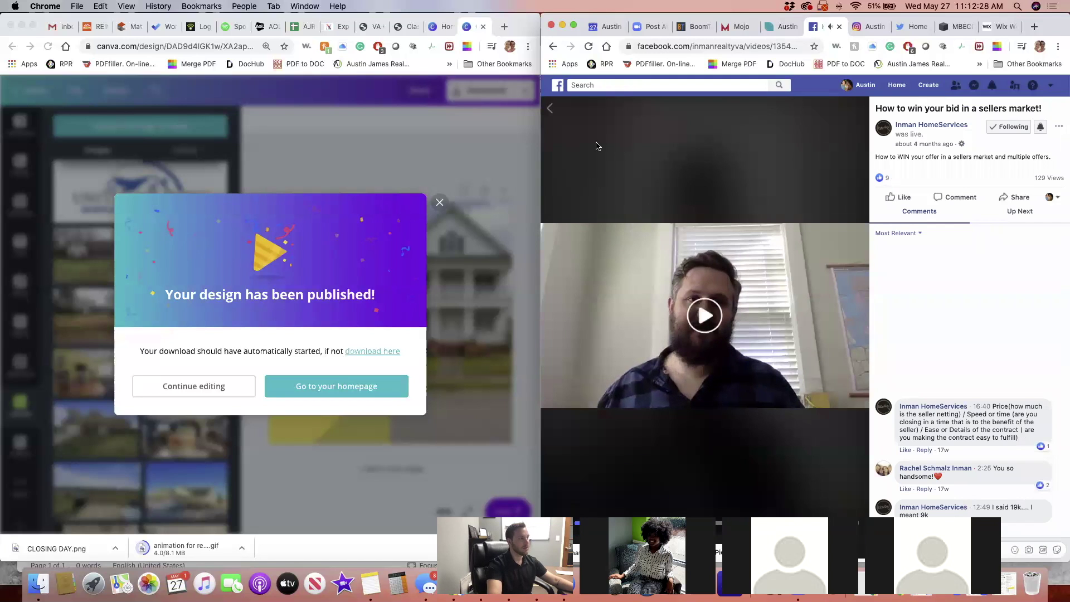
left_click(557, 119)
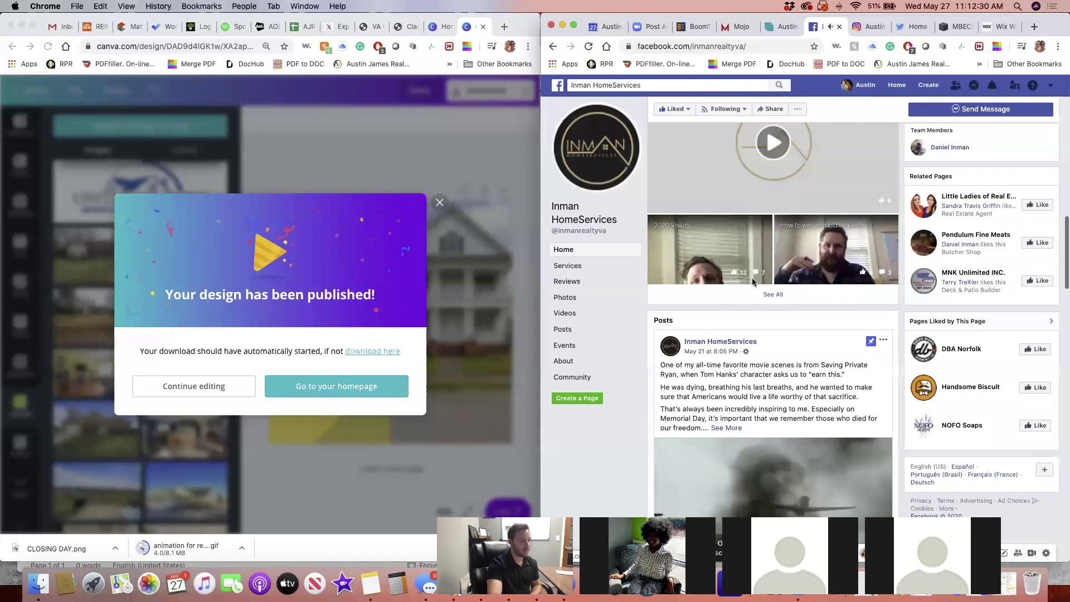
scroll(753, 281, "down", 2)
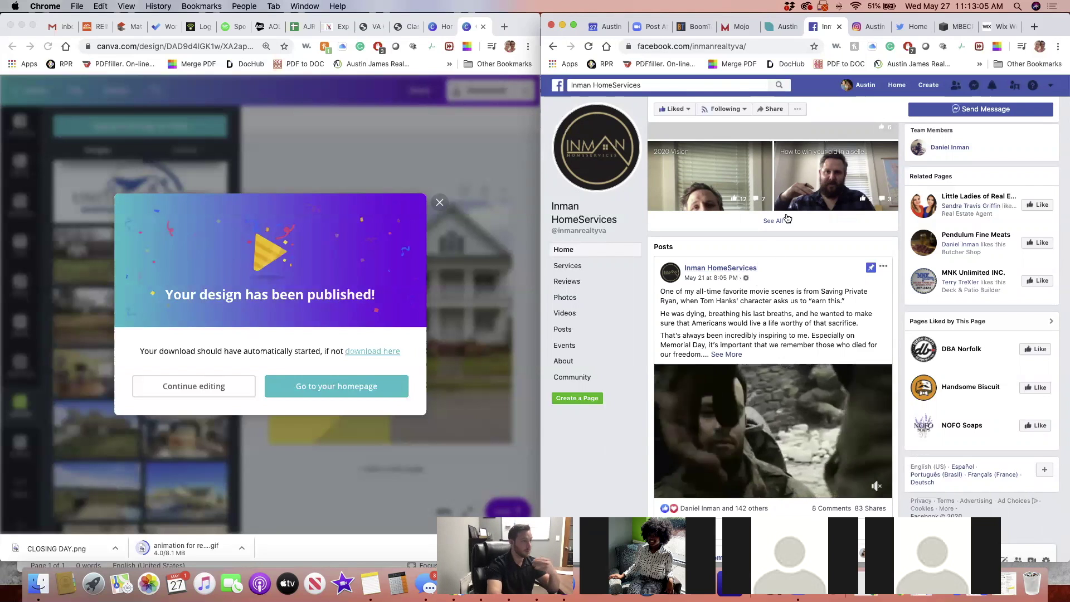
Go to the Facebook News Feed, then load ajrportal.com in a new tab via 'ajrp'
left_click(895, 88)
left_click(1033, 27)
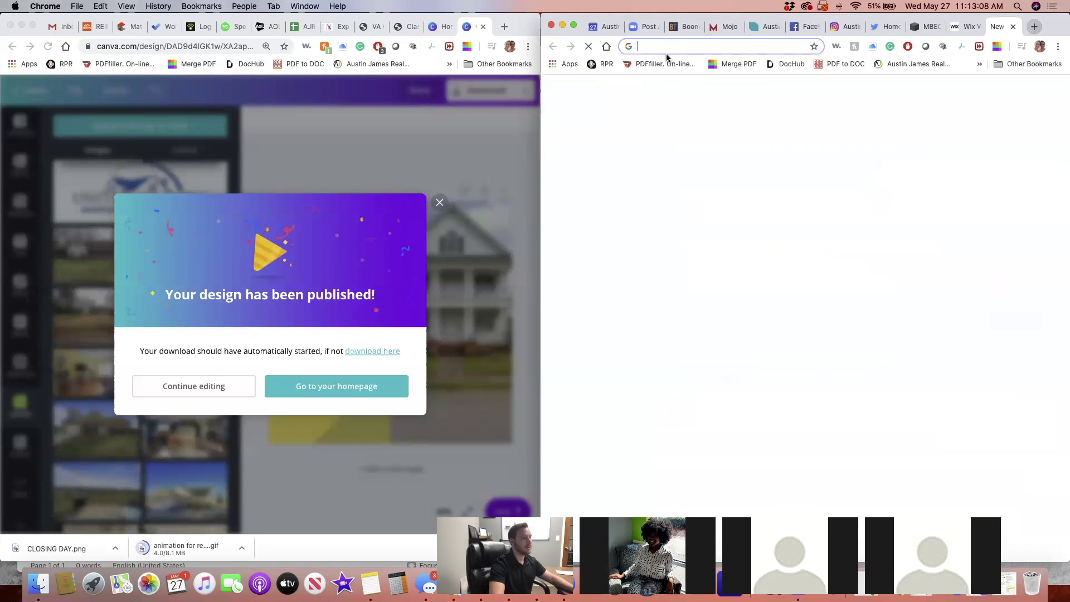
left_click(713, 51)
type("ajrp")
key("Return")
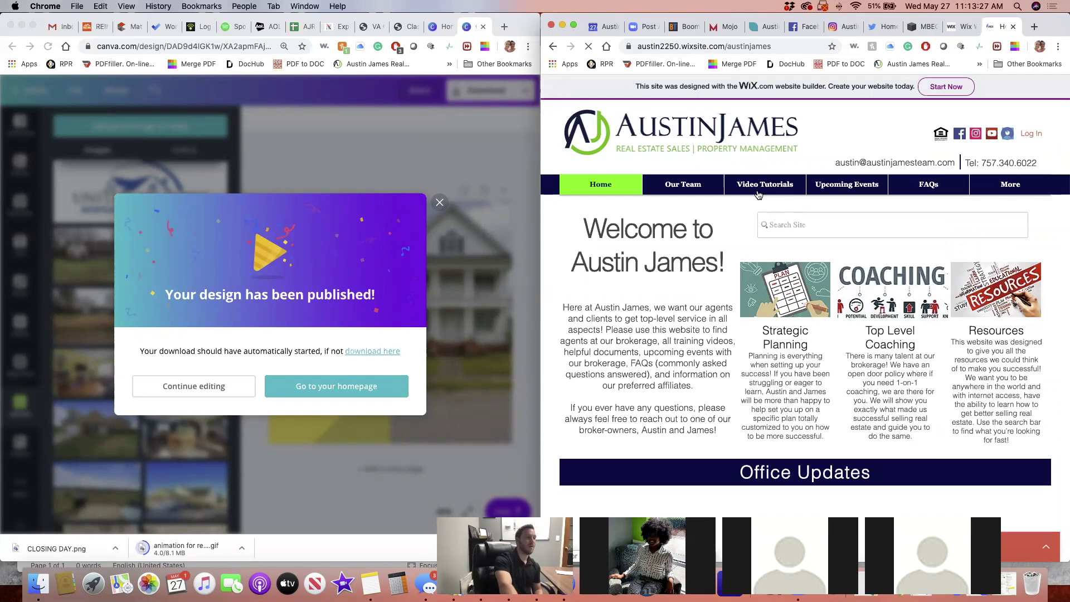
Open the Video Tutorials page from the site's navigation bar
mouse_move(777, 185)
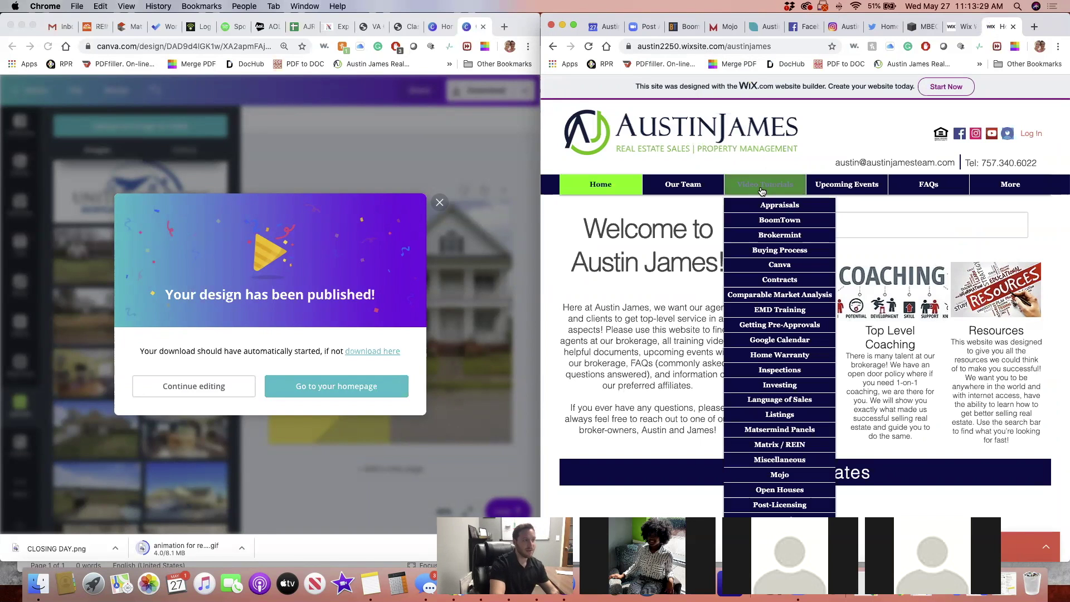
scroll(765, 257, "down", 5)
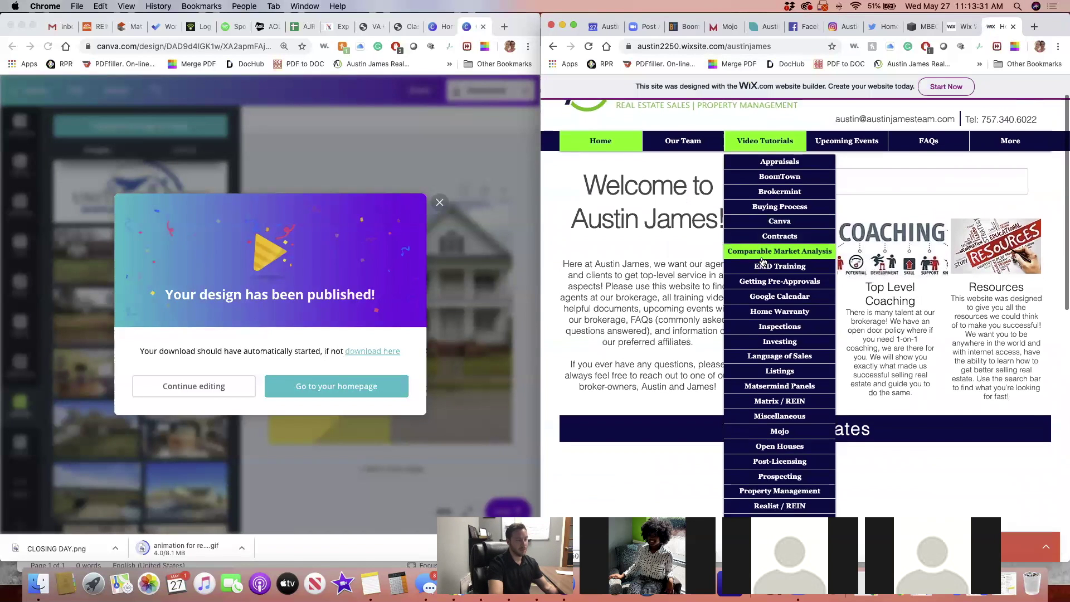
scroll(765, 260, "down", 3)
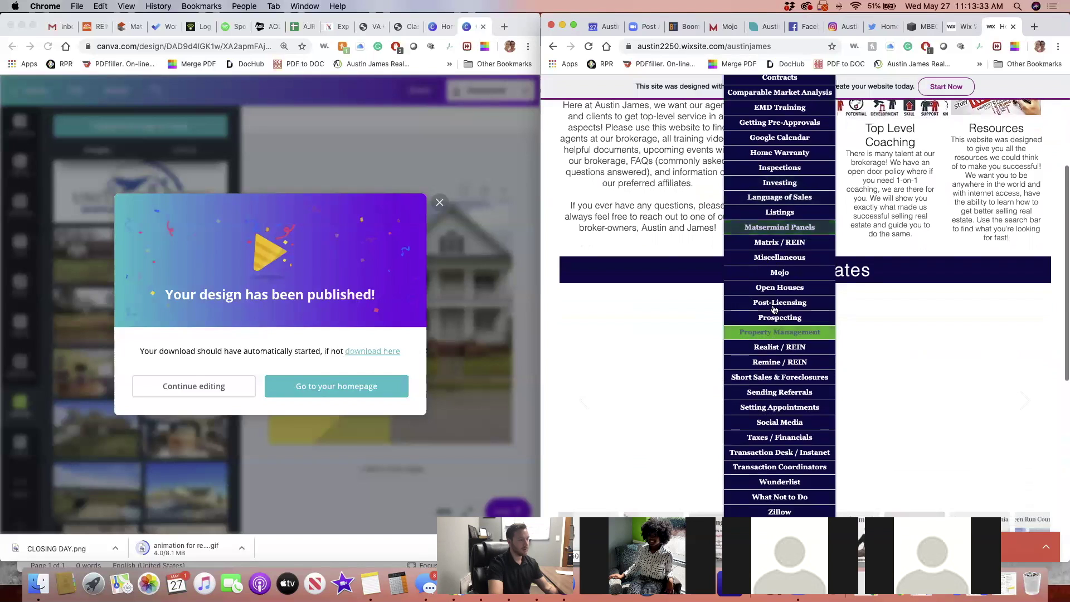
scroll(783, 261, "up", 8)
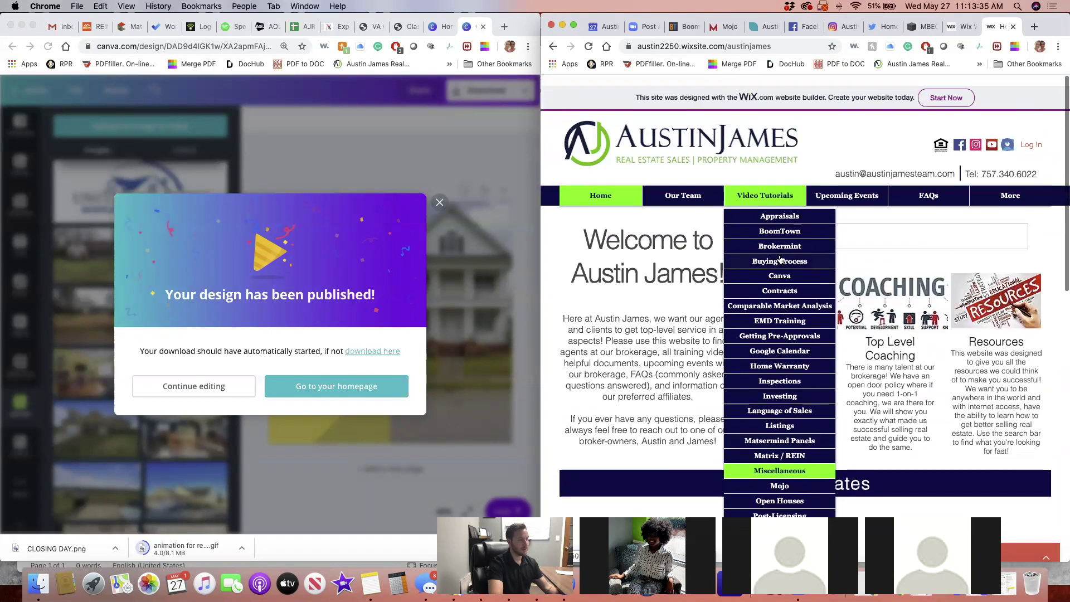
left_click(766, 187)
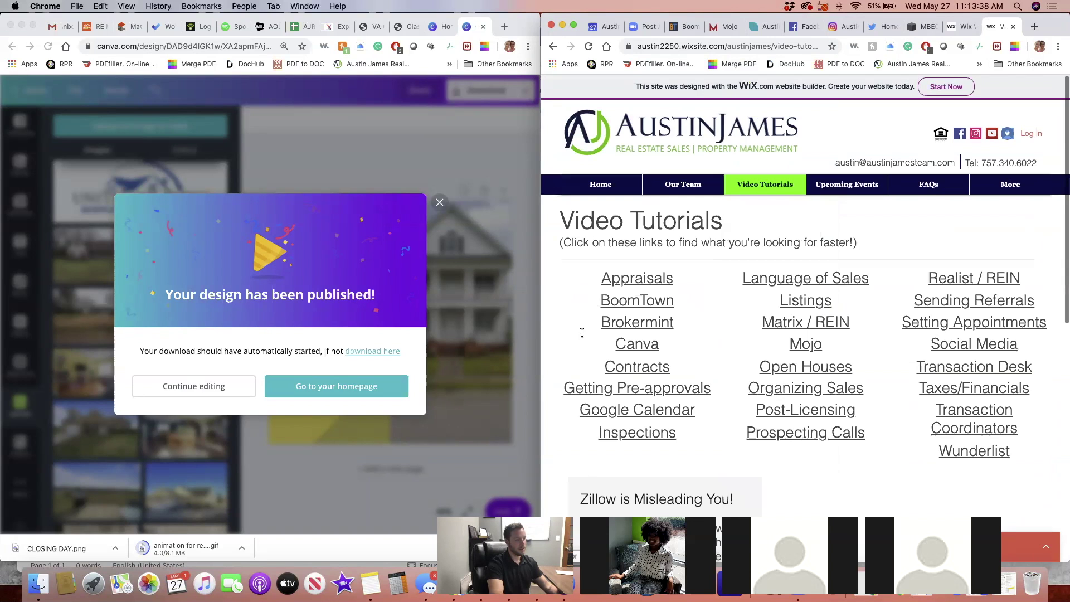
Play the Zillow is Misleading You! tutorial video in full screen
scroll(1006, 349, "down", 5)
left_click(929, 279)
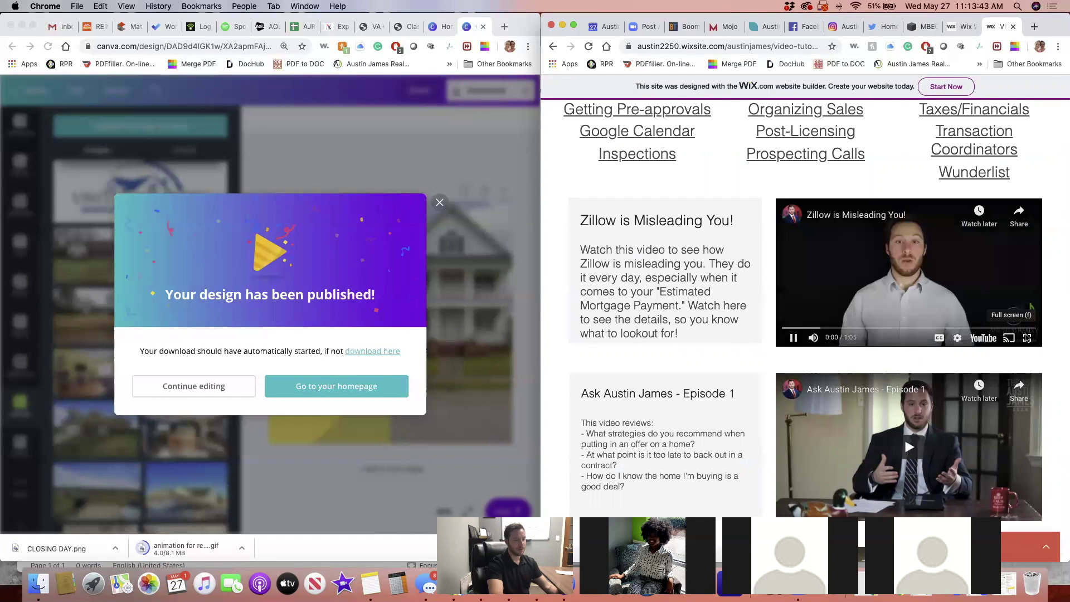
left_click(1028, 338)
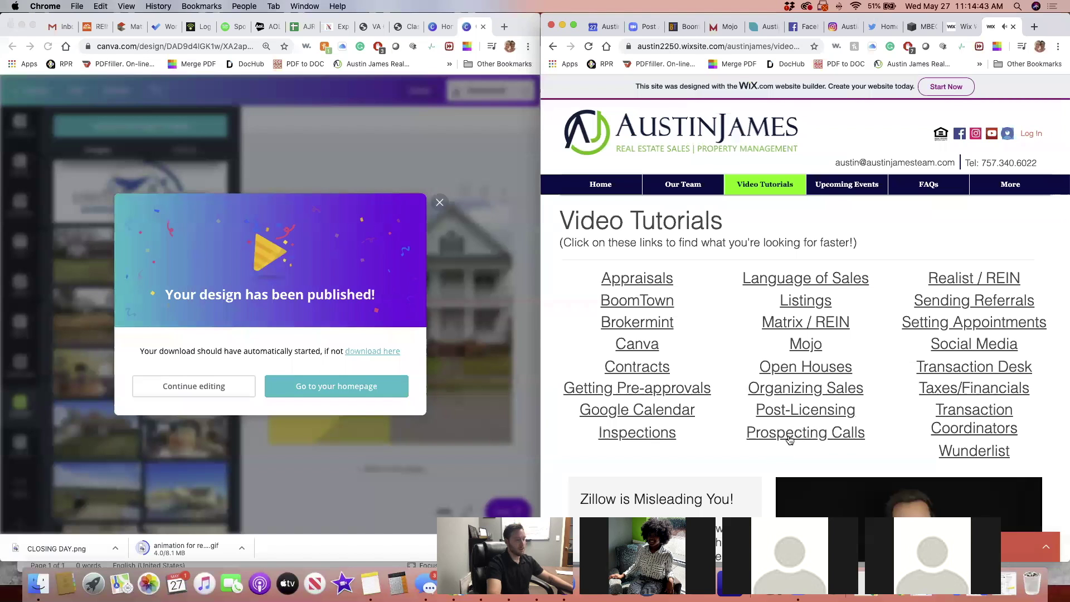
Scroll down to the Zillow video and let it play to 1:02 of 1:05
scroll(788, 440, "down", 3)
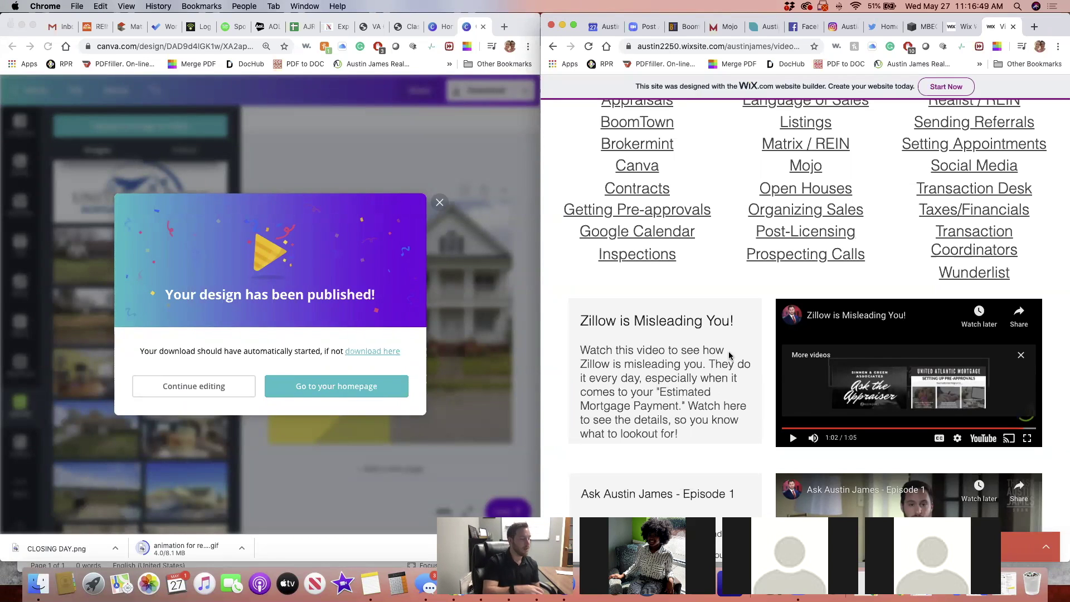
Open the 'podcast with paul' project in iMovie, preview the first clip, and undo its previous cut
left_click(345, 585)
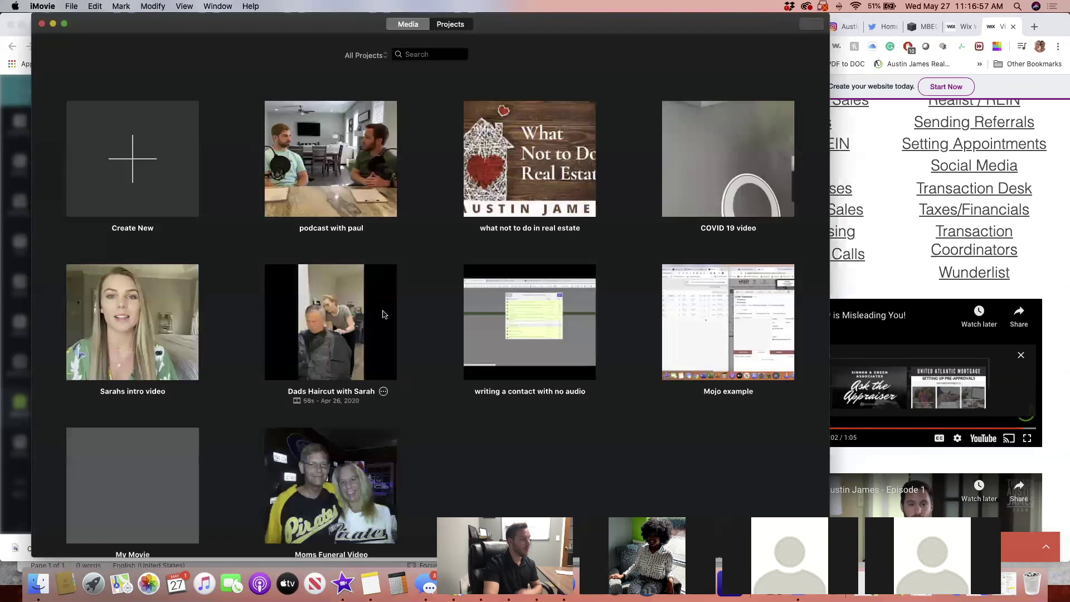
double_click(345, 178)
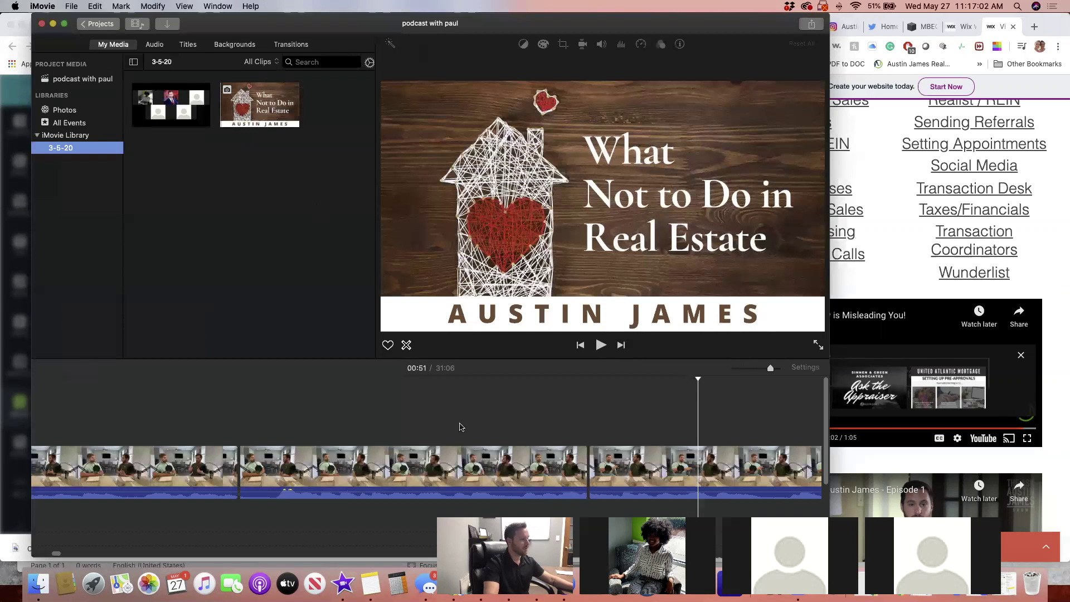
left_click(452, 428)
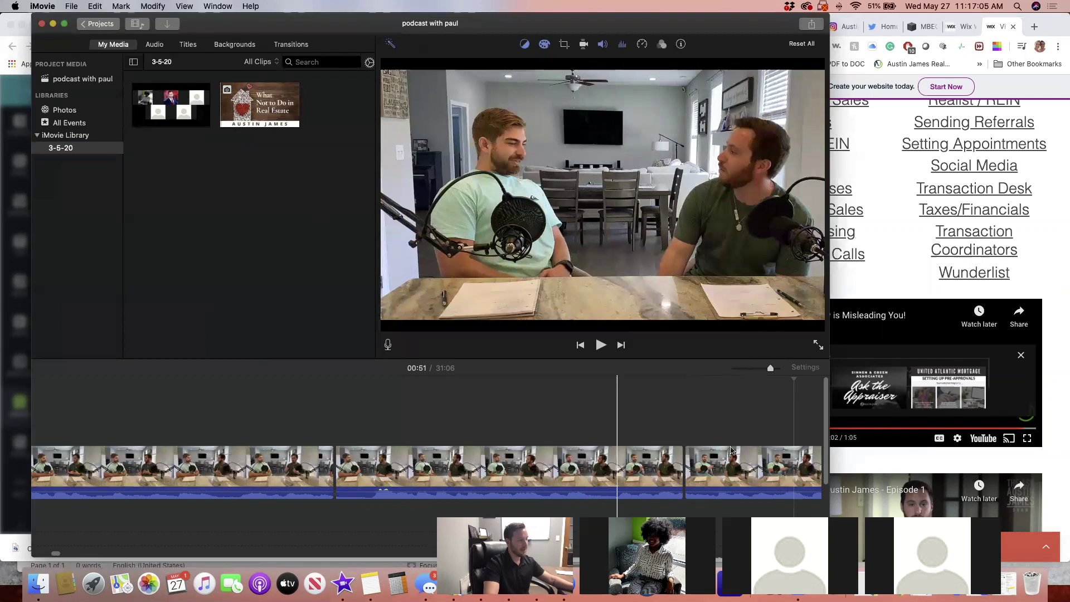
left_click(186, 449)
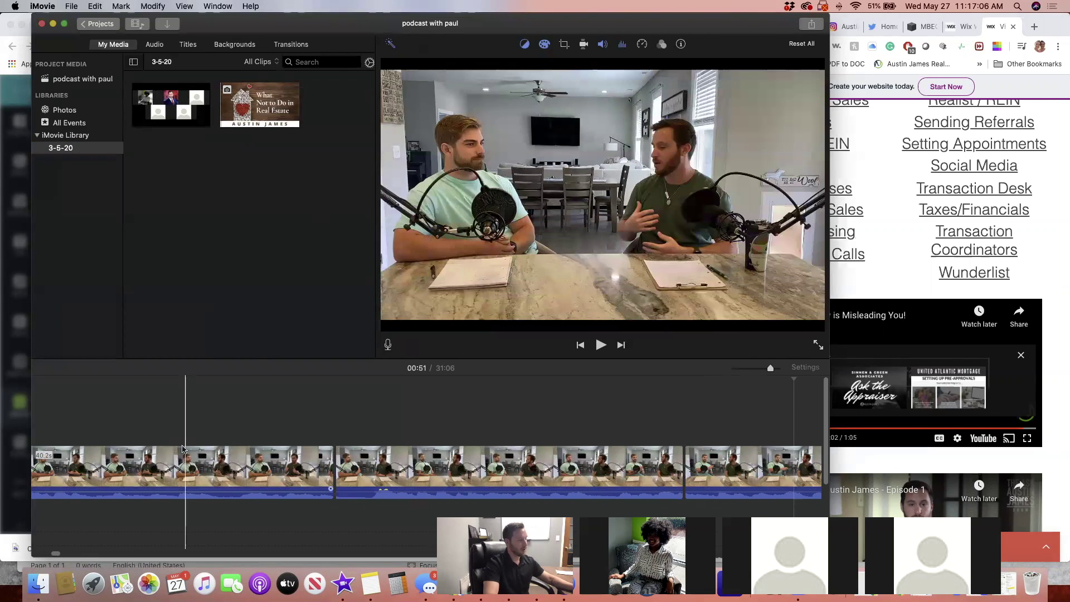
left_click(183, 449)
key("space")
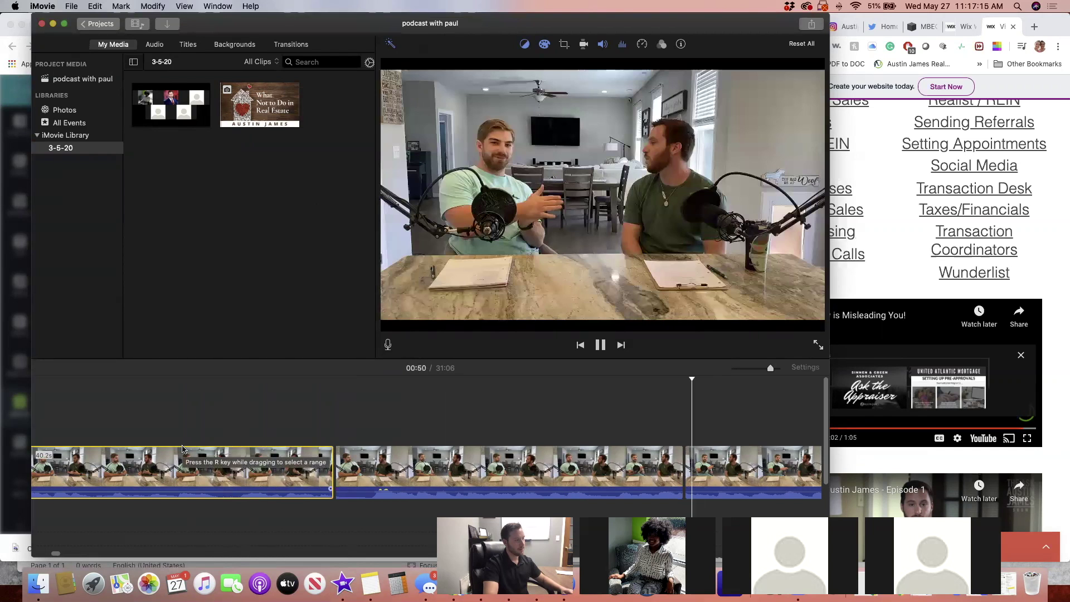
key("space")
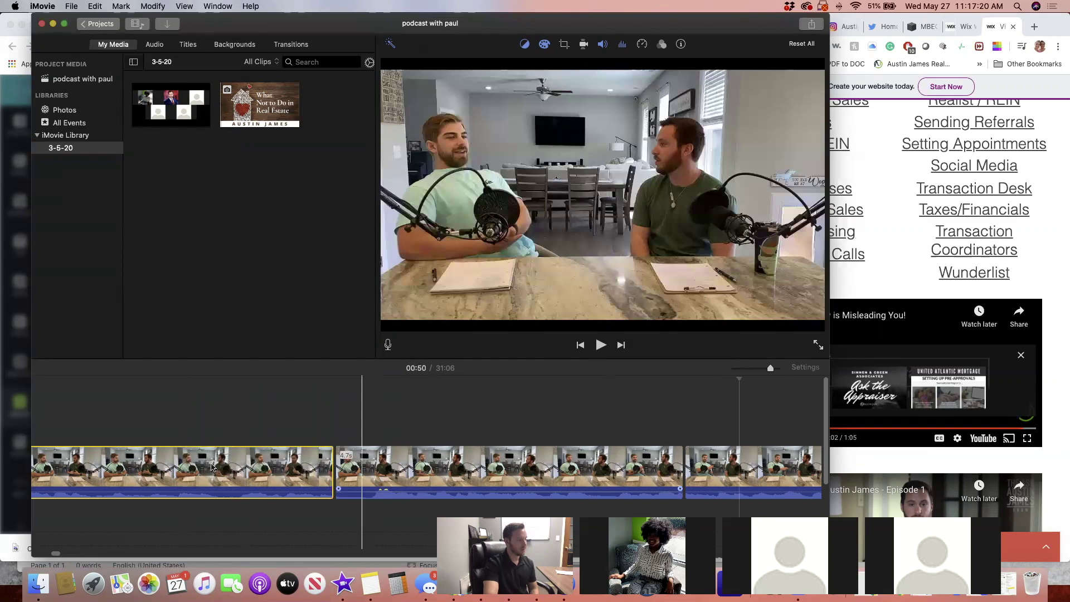
key("super+z")
Split the first clip at 00:39 and again further along, then preview from 00:39
left_click(144, 463)
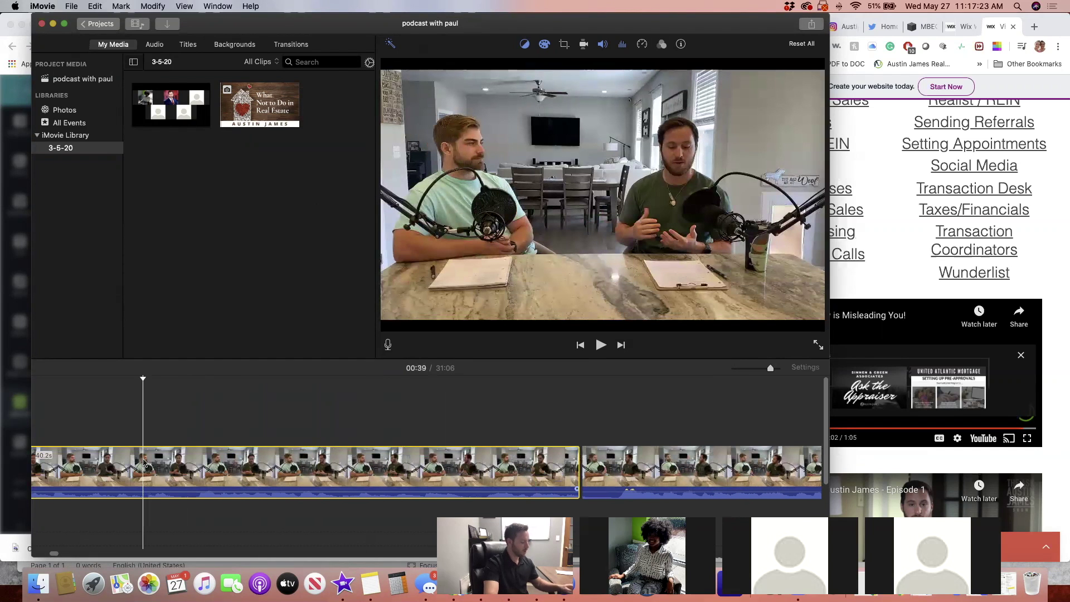
key("super+b")
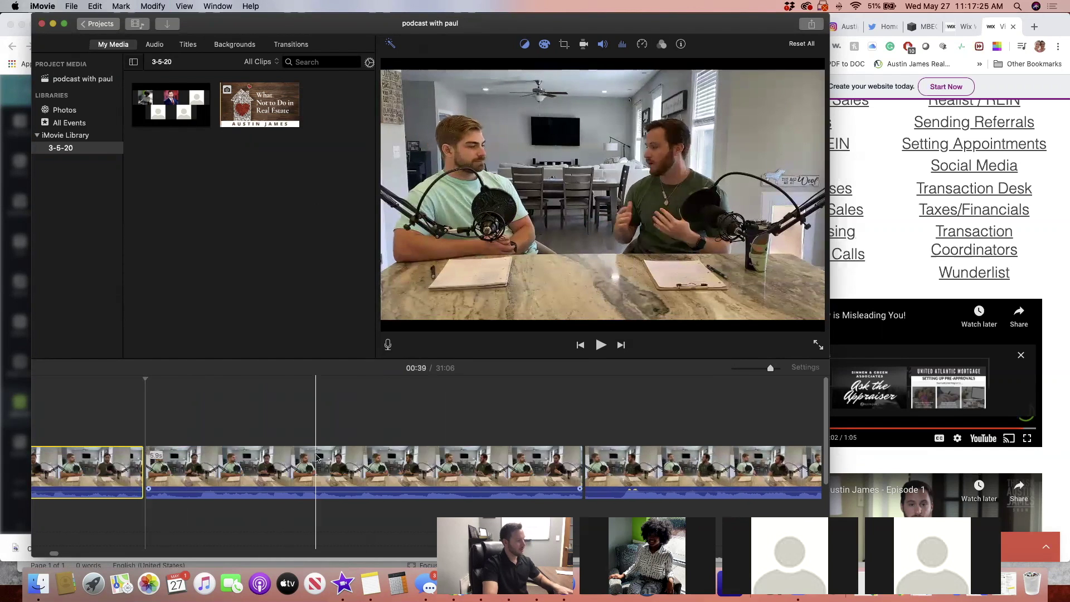
left_click(312, 463)
key("super+b")
left_click(130, 463)
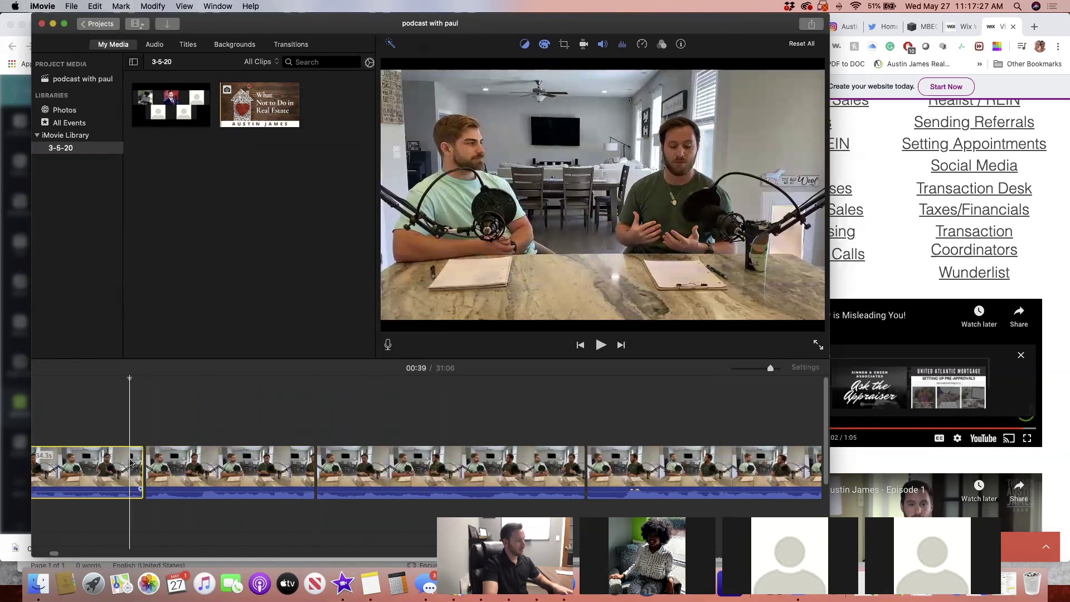
key("space")
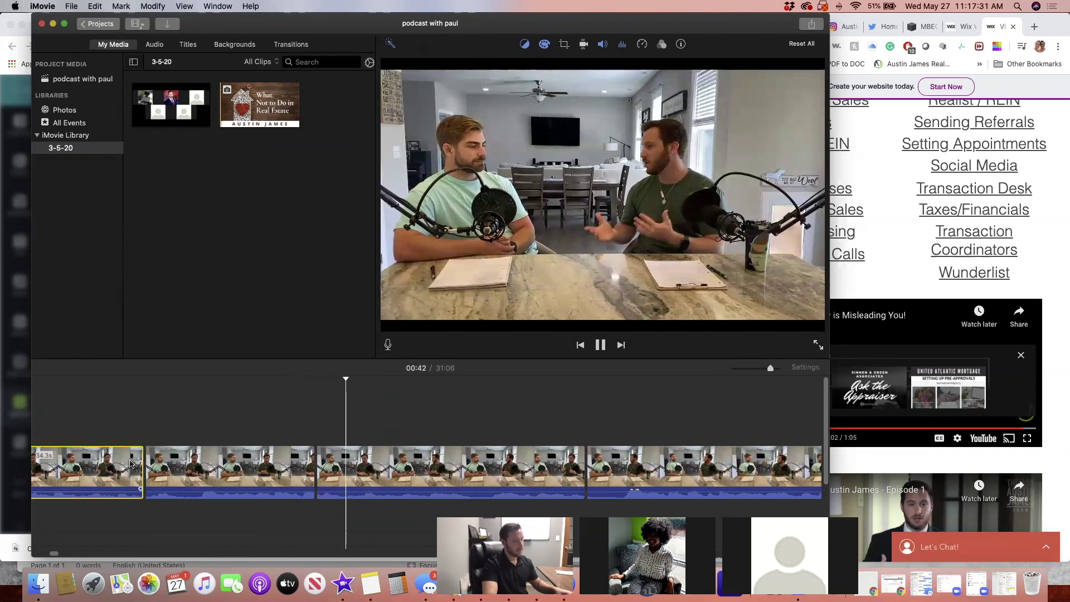
left_click(130, 463)
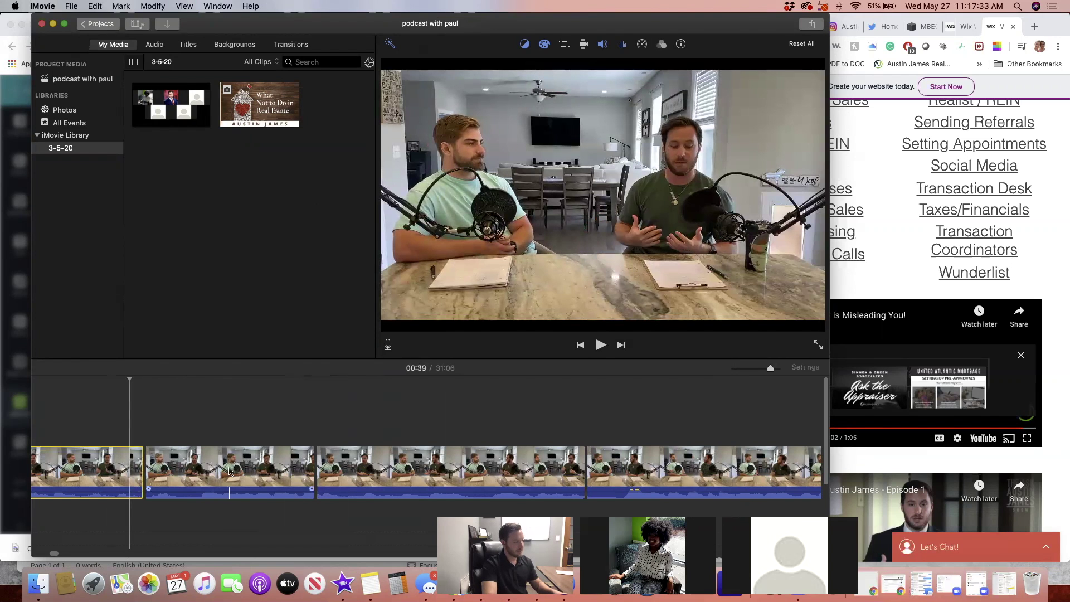
Delete the short middle piece, preview the new cut, then undo the deletion
key("Delete")
left_click(106, 450)
key("space")
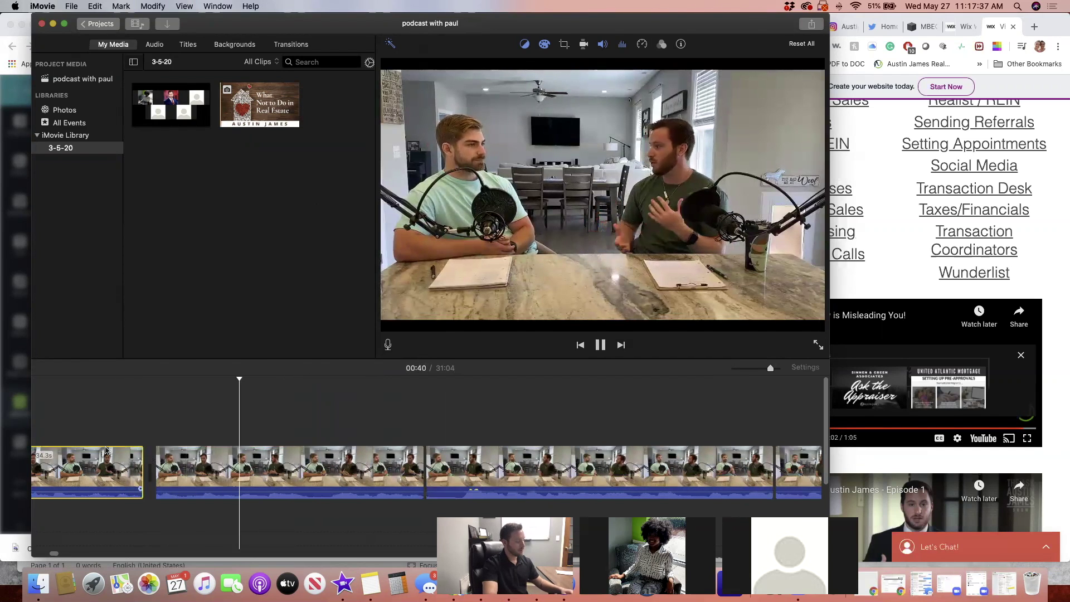
key("space")
key("super+z")
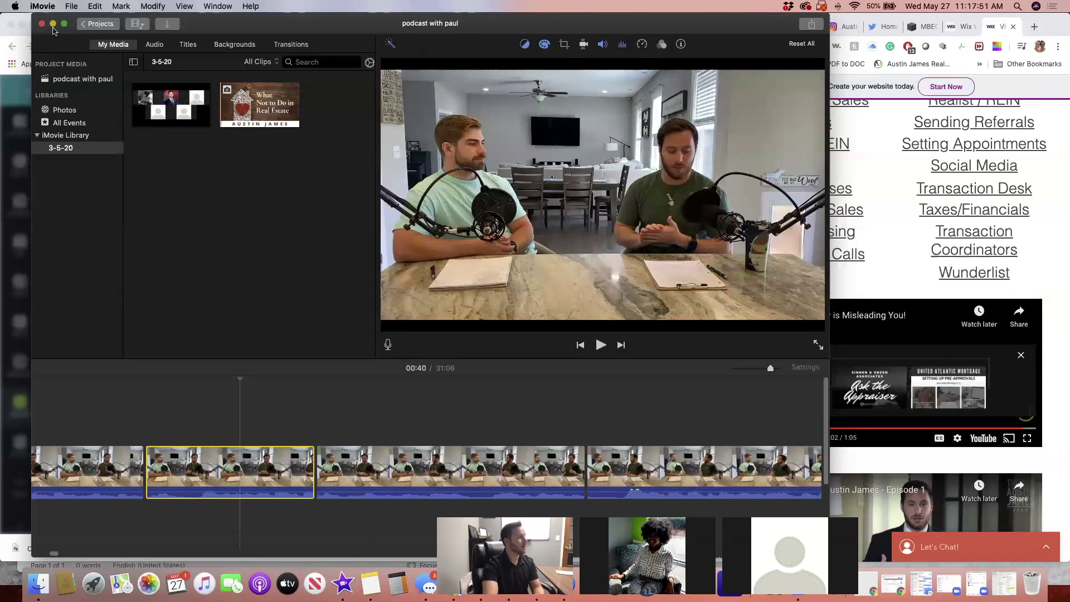
Minimize iMovie and bring the right browser window forward on the Facebook tab
left_click(52, 24)
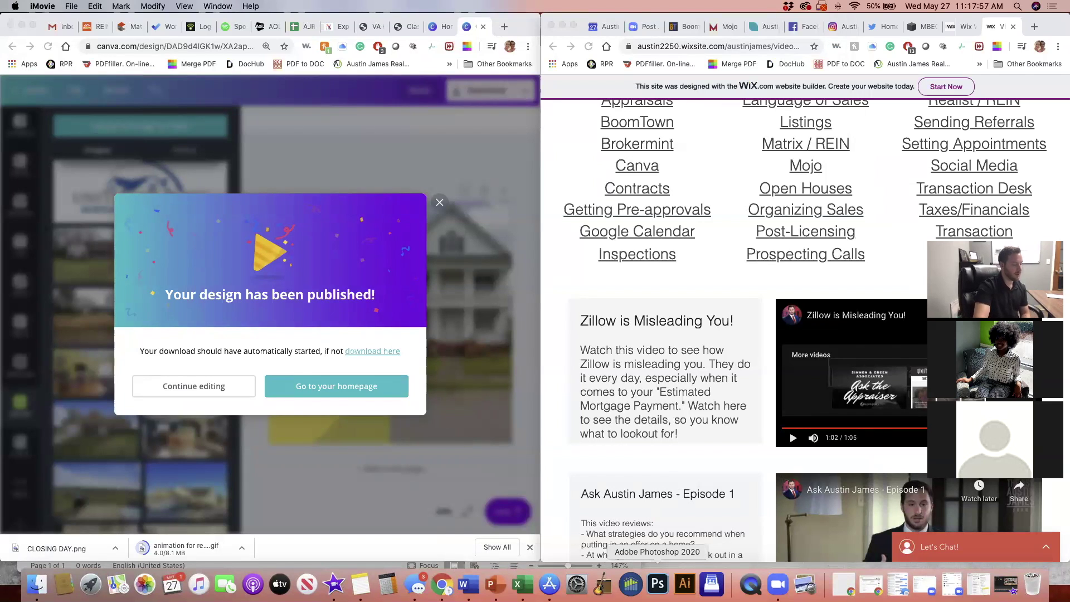
left_click(679, 585)
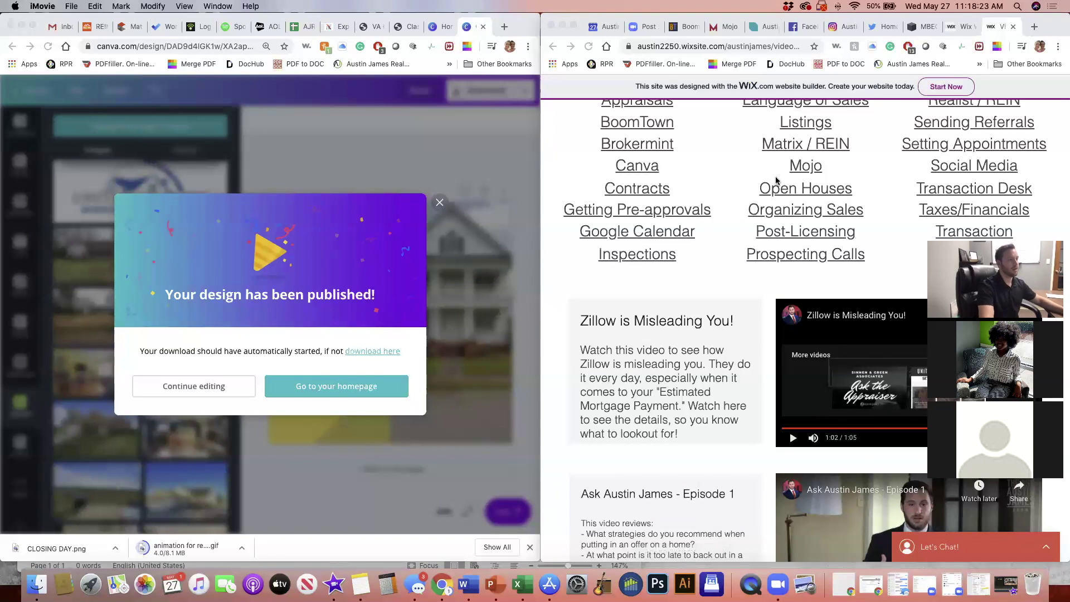
left_click(796, 32)
left_click(795, 32)
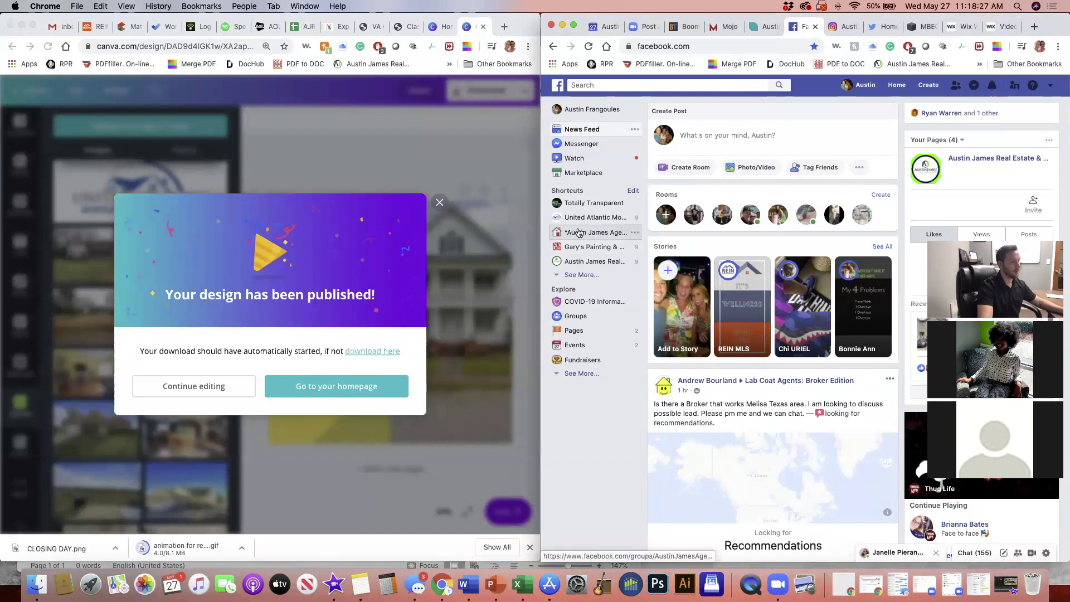
Open the real estate agents' group and scroll to the brokers' update video post
left_click(592, 233)
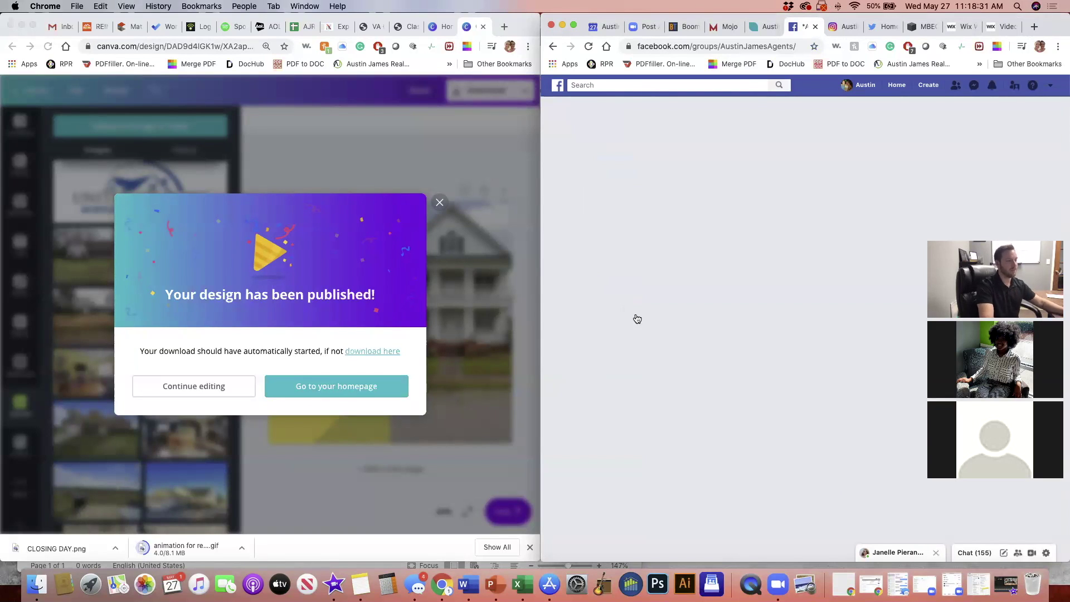
scroll(656, 323, "down", 5)
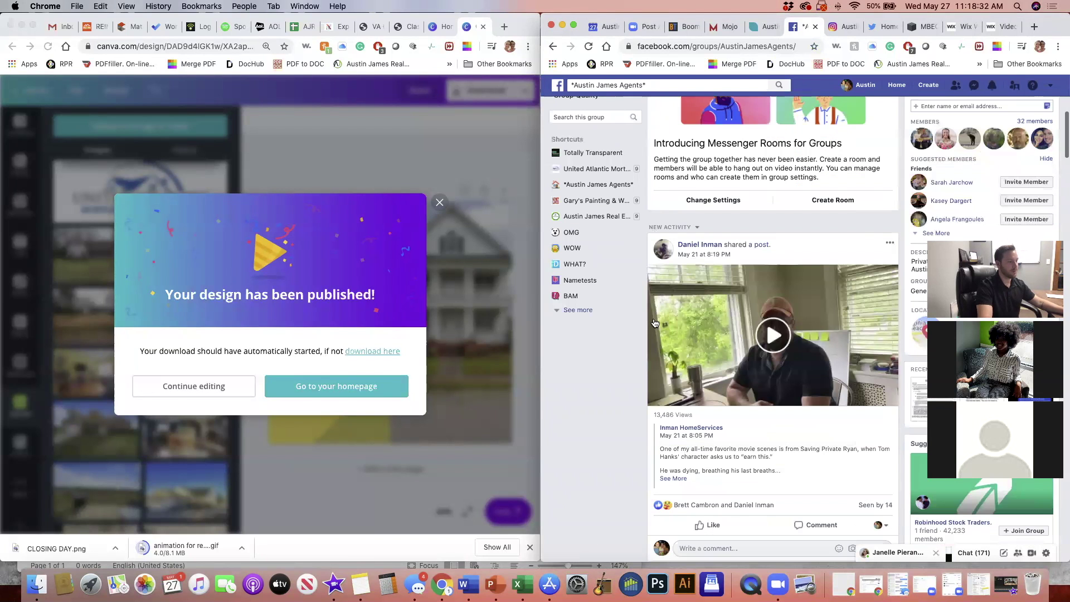
scroll(657, 322, "down", 5)
scroll(656, 322, "down", 15)
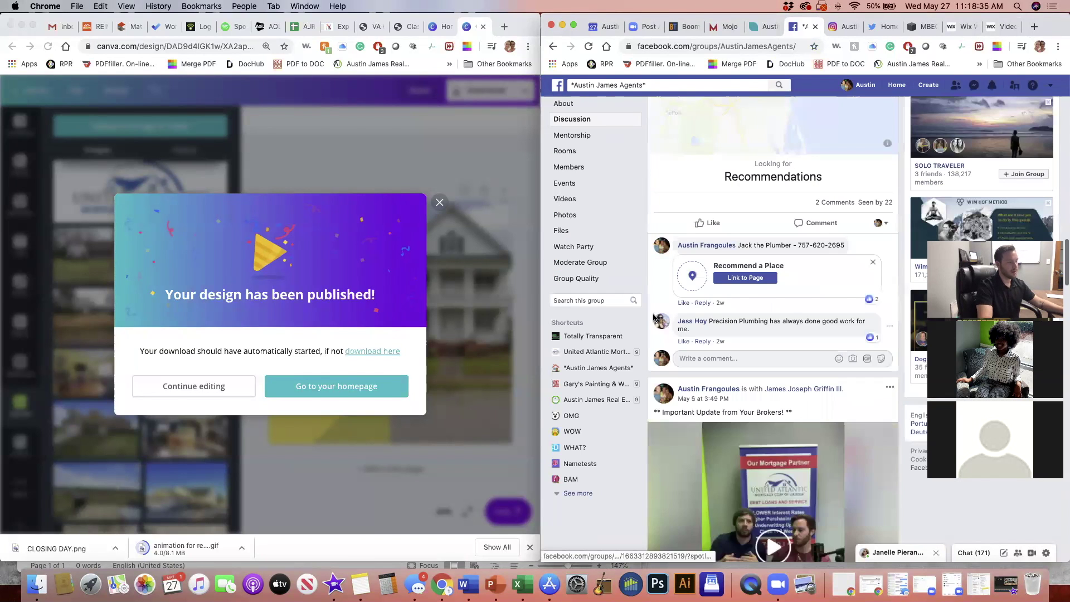
scroll(655, 318, "up", 3)
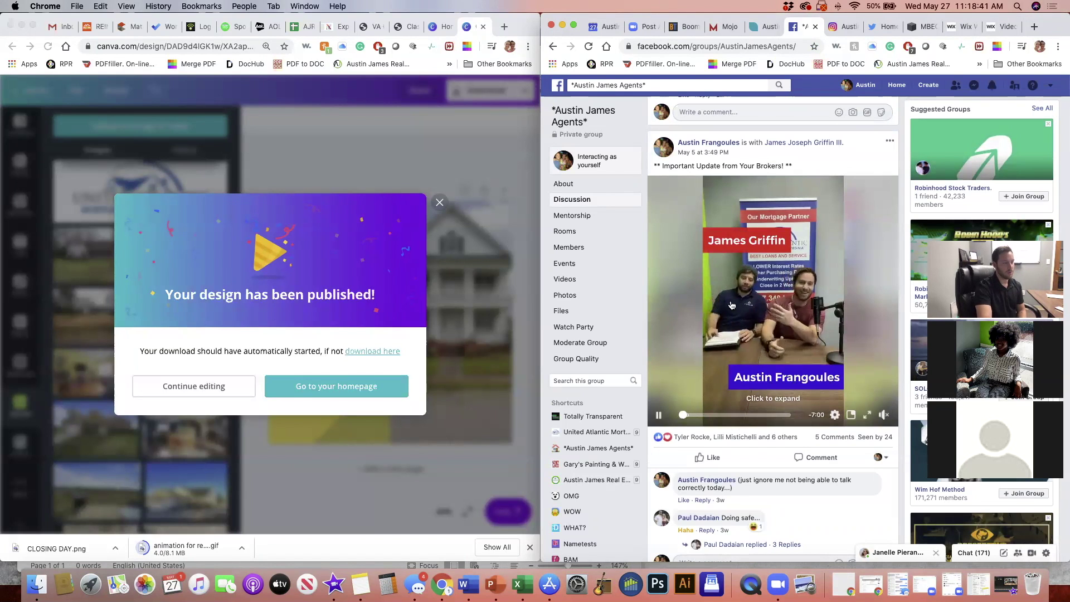
scroll(750, 344, "down", 1)
scroll(750, 344, "down", 2)
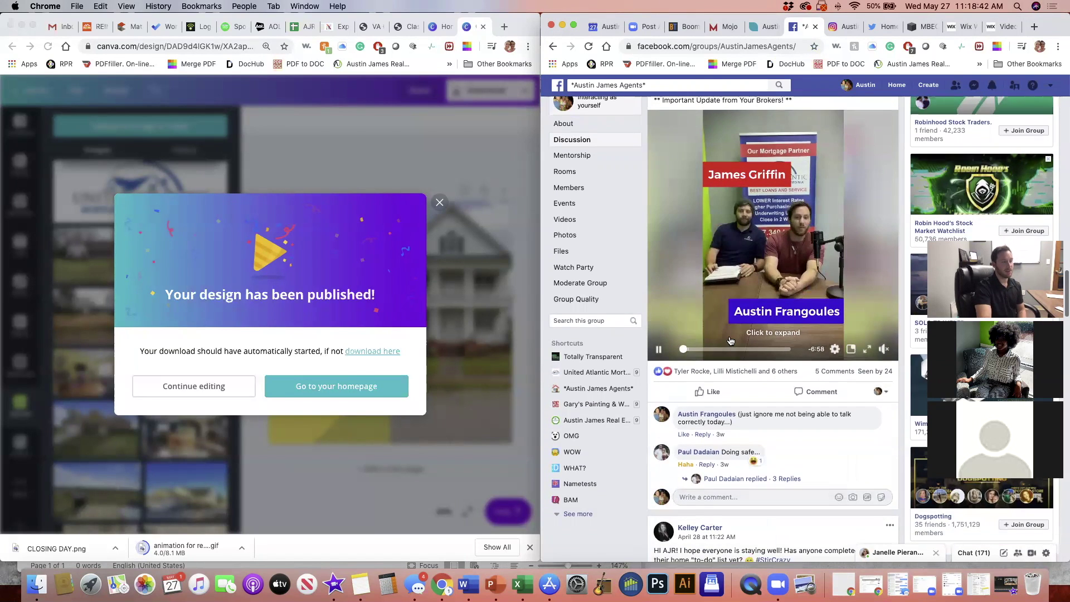
scroll(730, 341, "up", 3)
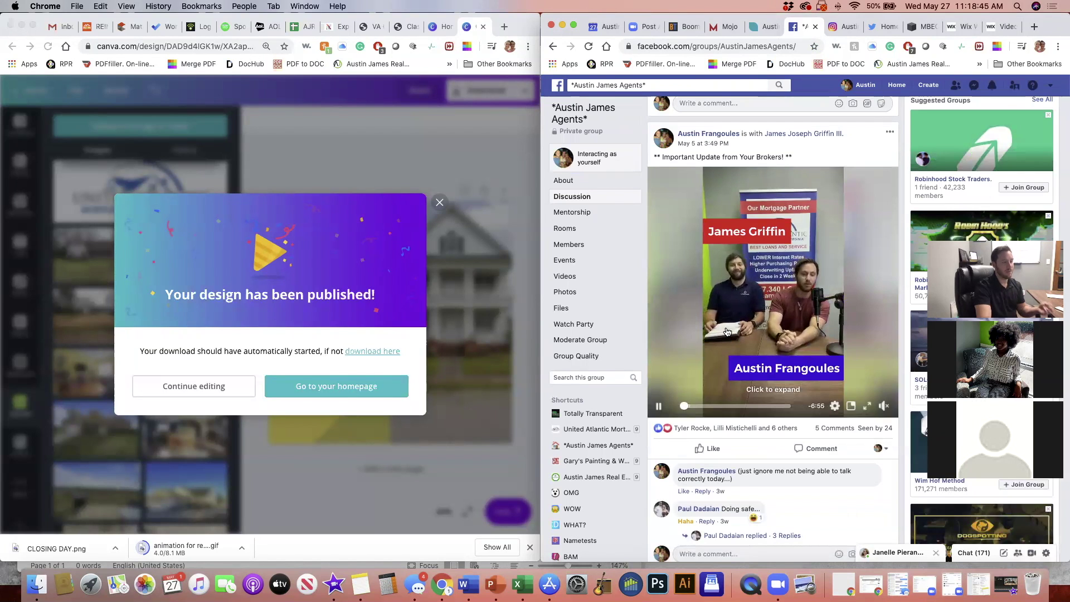
Scrub the 'Important Update from Your Brokers!' video, expand it to the full viewer, and pause
left_click(717, 406)
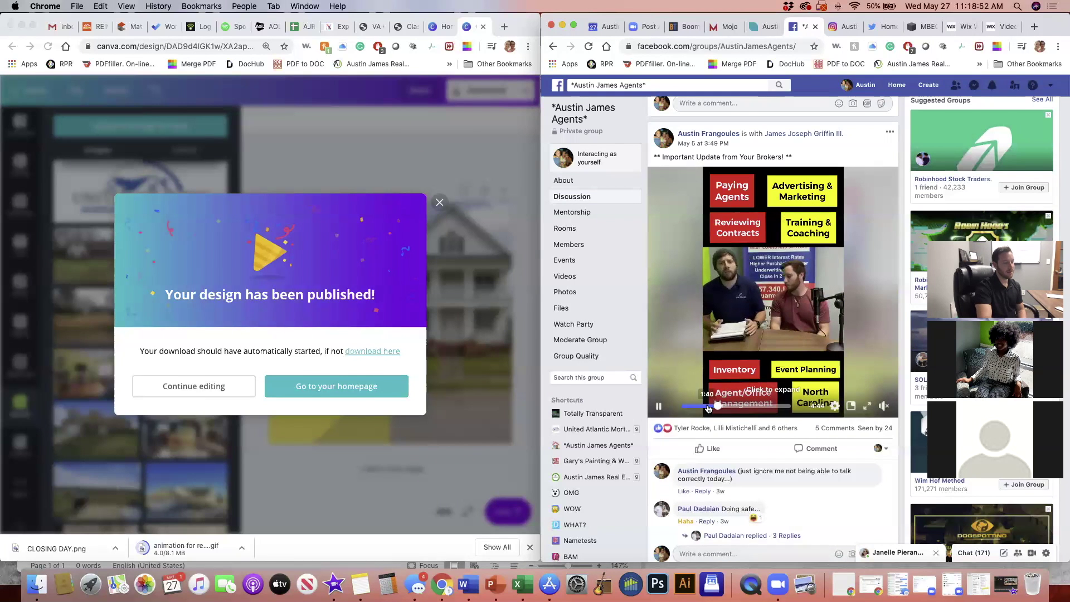
left_click(706, 406)
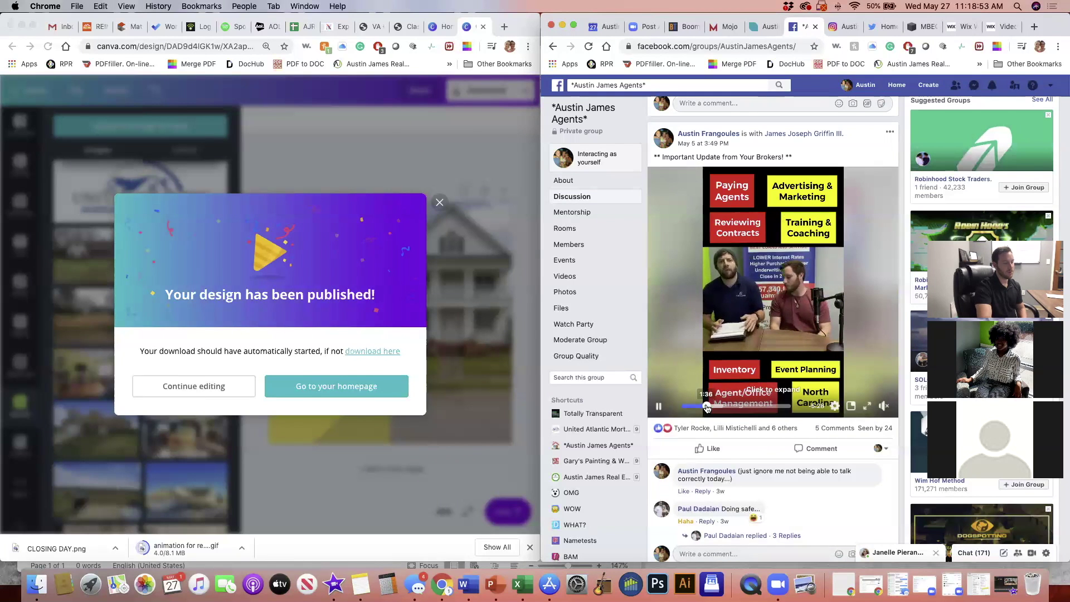
left_click(817, 400)
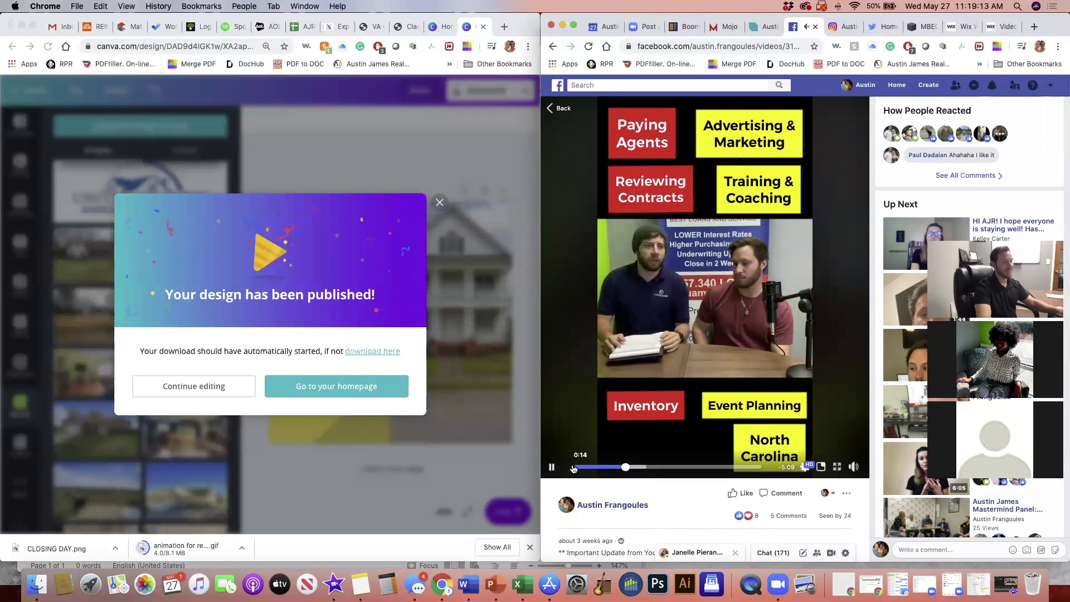
left_click(553, 467)
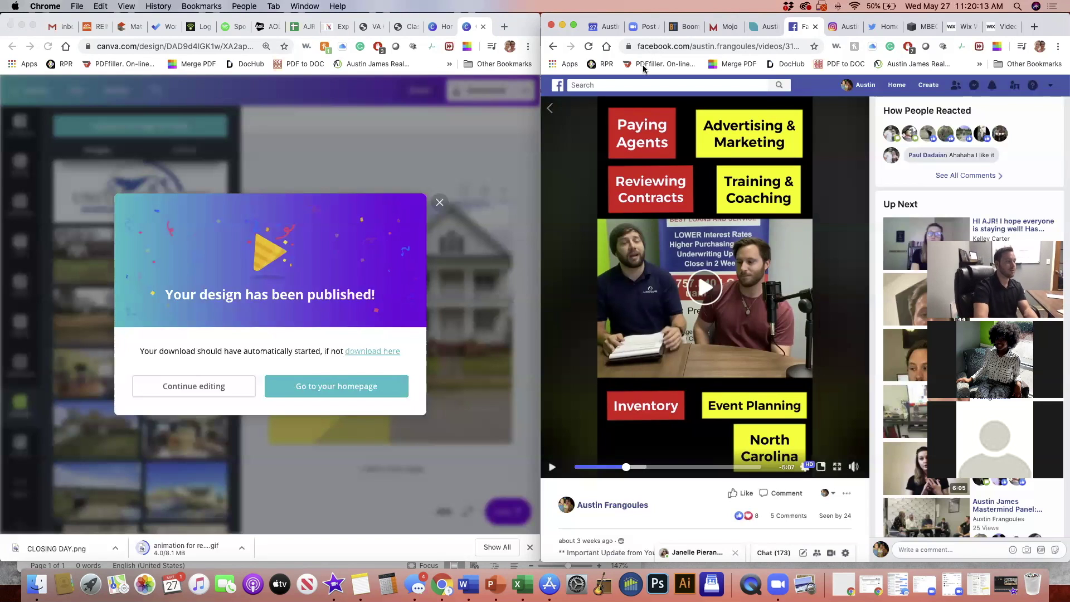
Dismiss Canva's 'design has been published' pop-up and return from Facebook's video viewer to the group feed
left_click(438, 208)
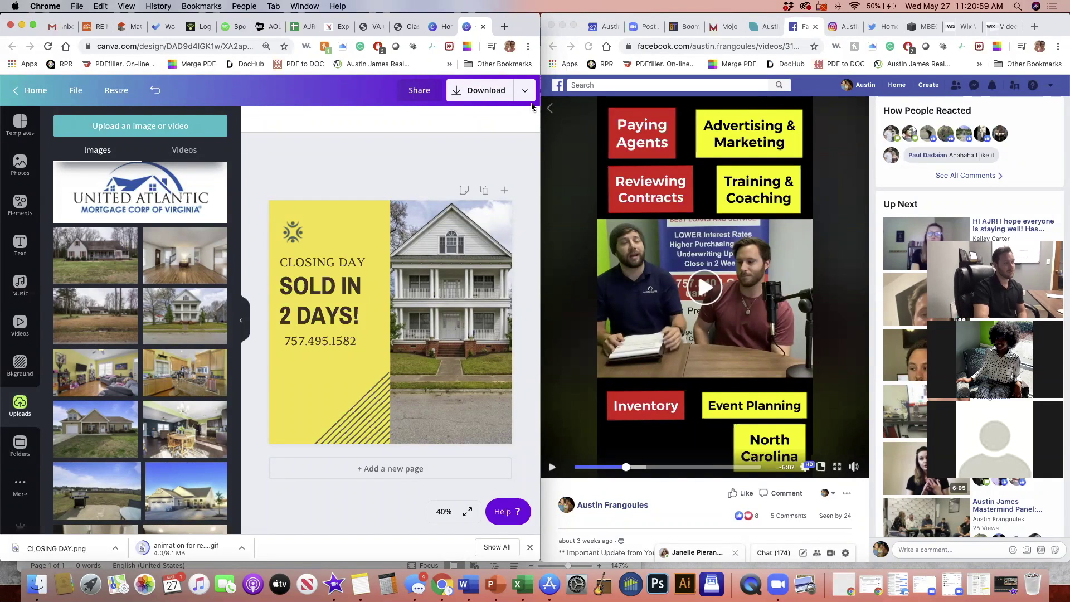
left_click(550, 110)
left_click(550, 109)
Open the Social Media Times note and highlight Facebook's best time, 'Wednesday, 11am and 1-2pm'
left_click(360, 583)
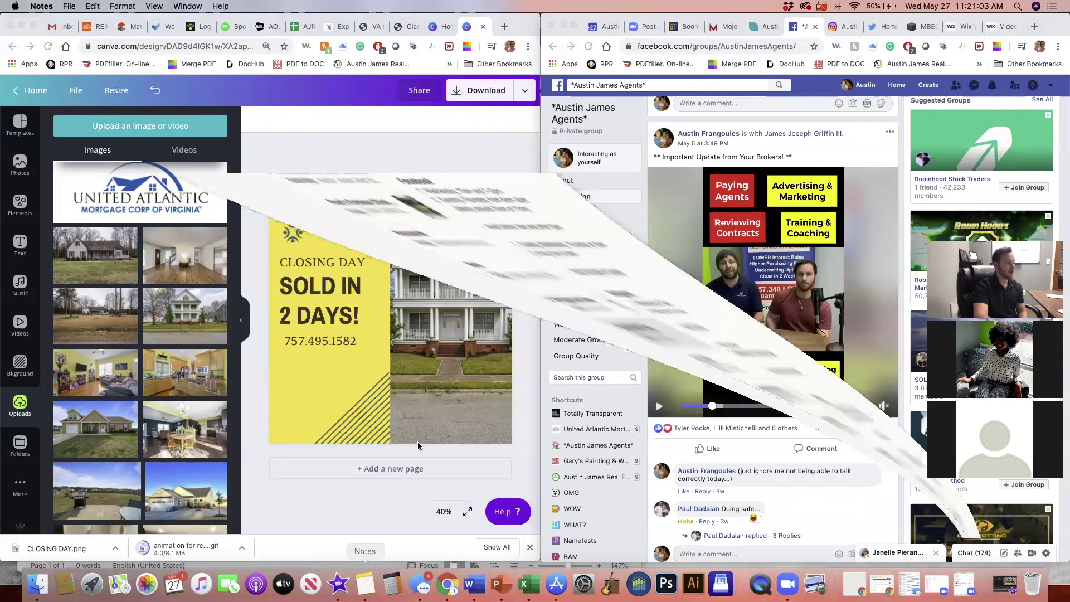
left_click_drag(295, 116, 404, 111)
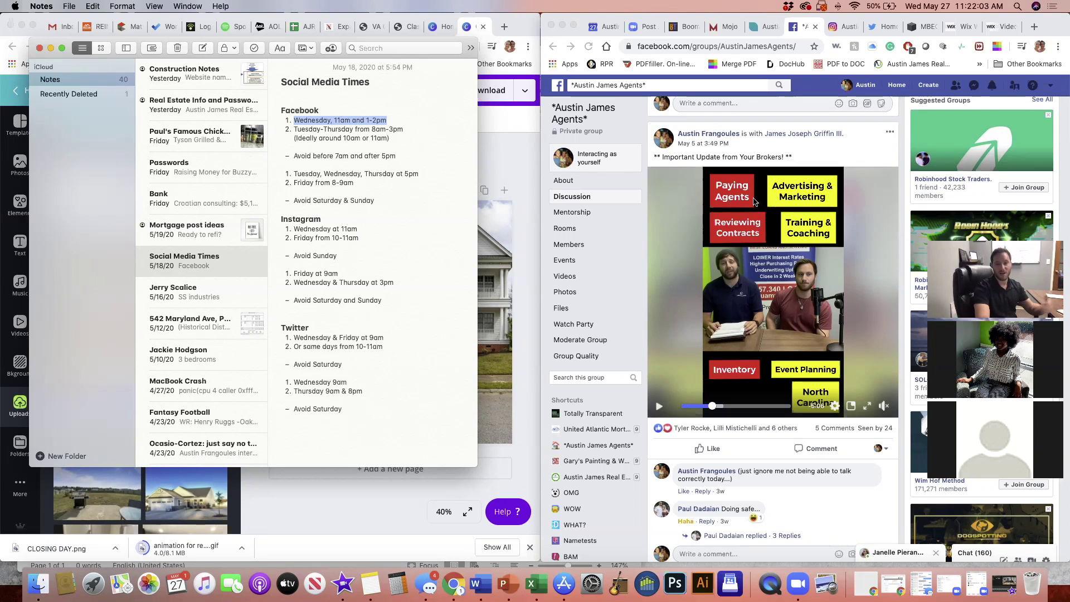
key("super+w")
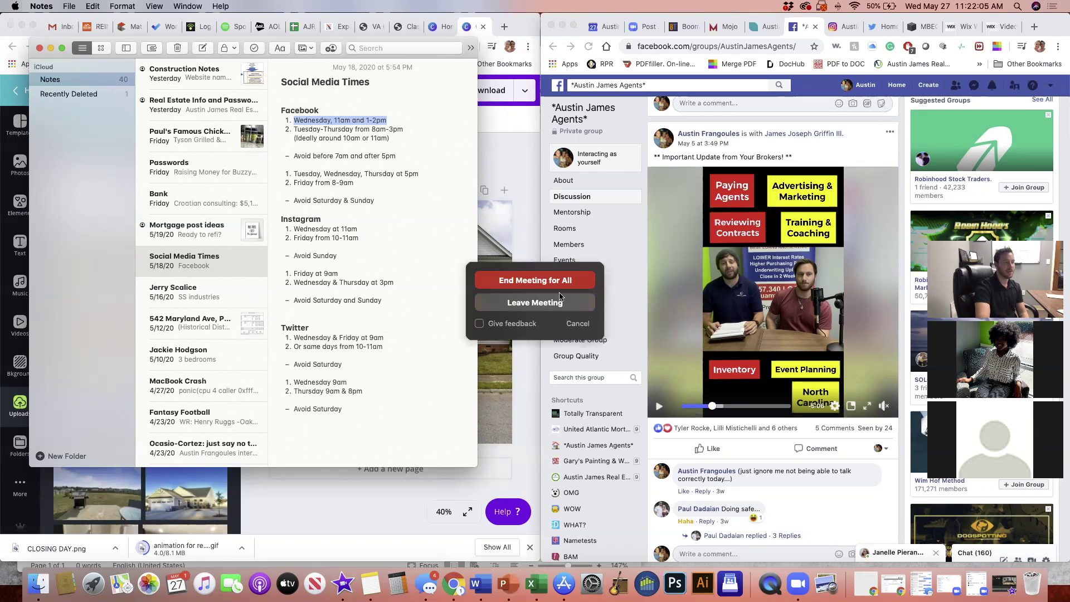